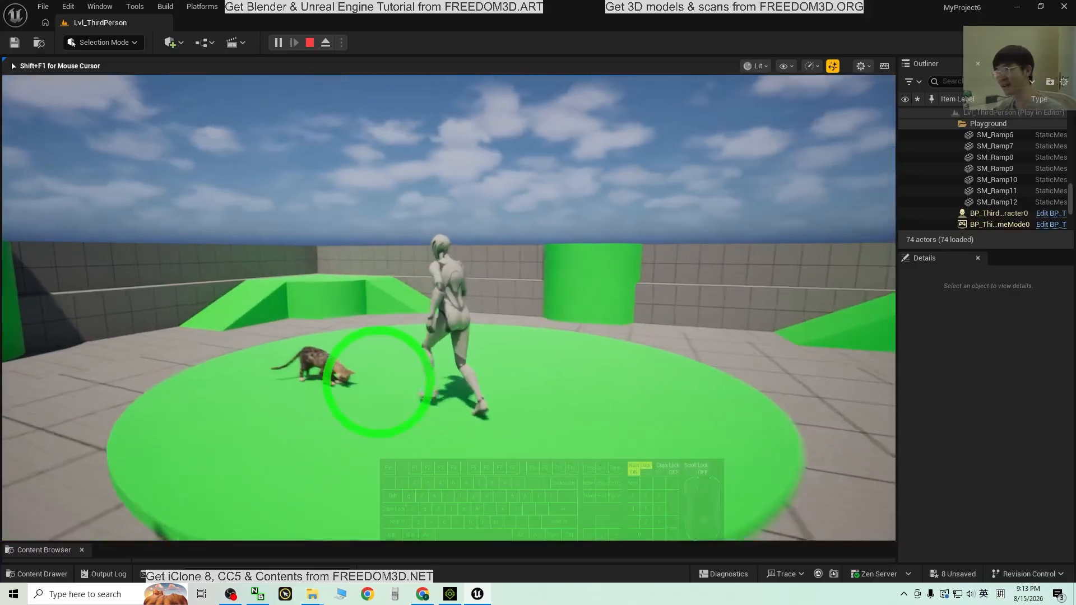
# - Walk the third-person character around the animated cat in the play preview, and end the play session
pyautogui.press('w')
pyautogui.press('a')
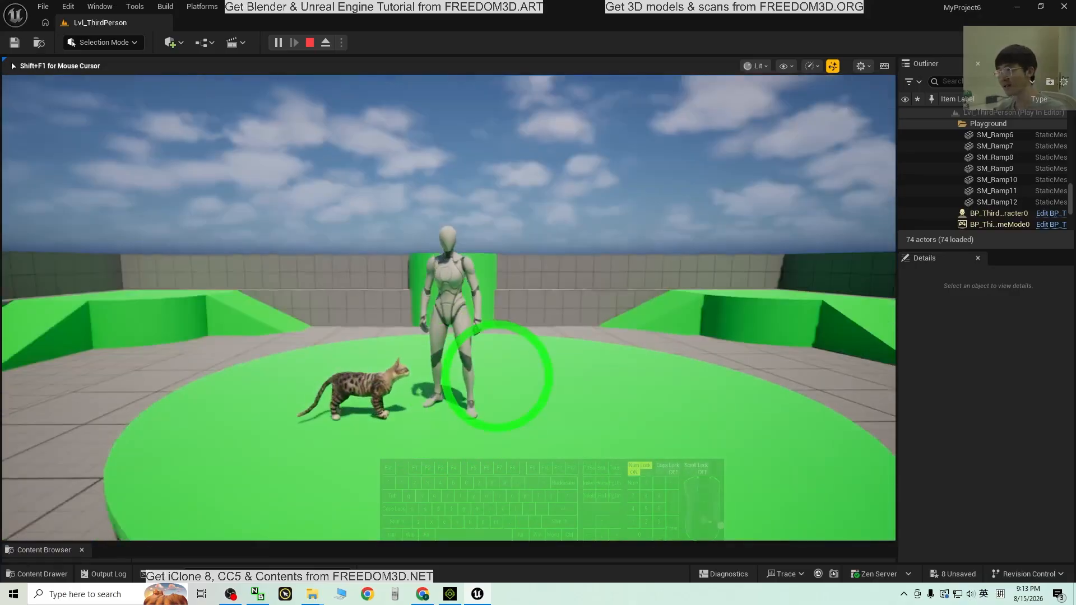
pyautogui.press('s')
pyautogui.press('a')
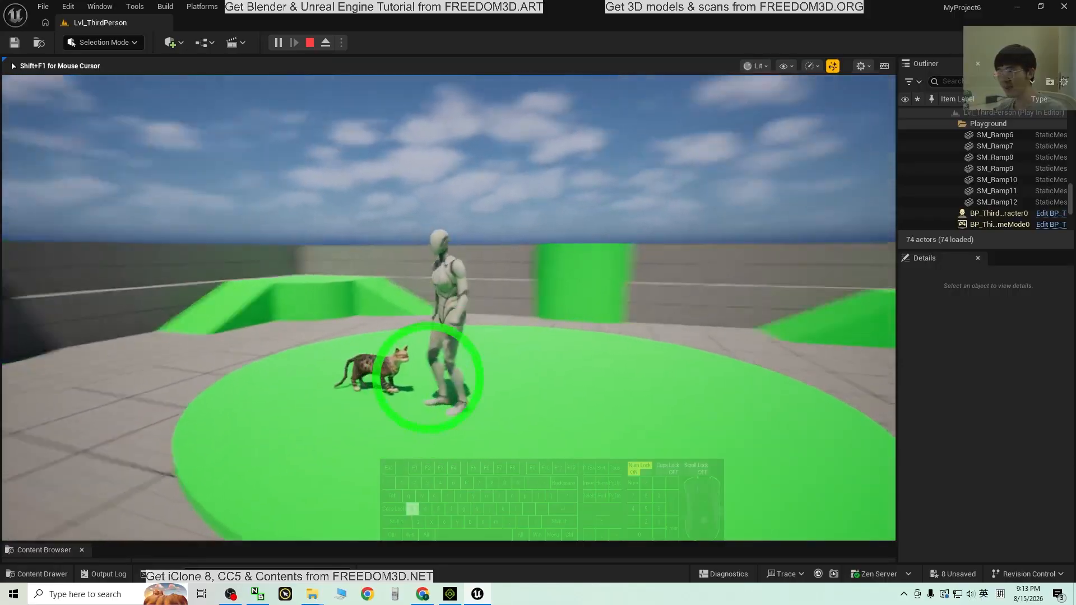
pyautogui.press('w')
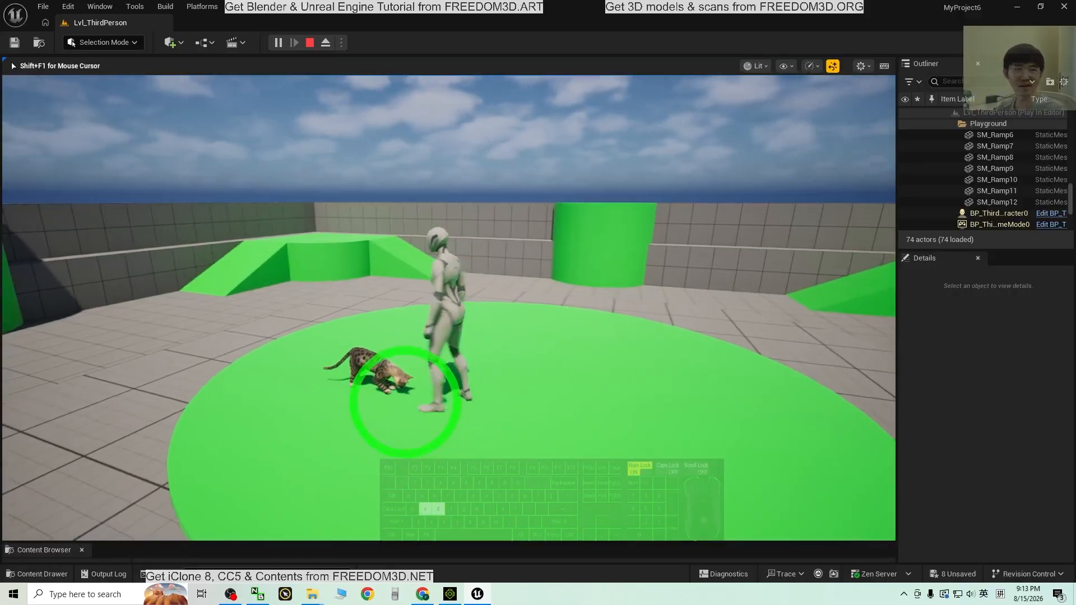
pyautogui.press('Escape')
# - Switch to iClone and open the 3D LiveProps folder in the Props template library
pyautogui.click(450, 594)
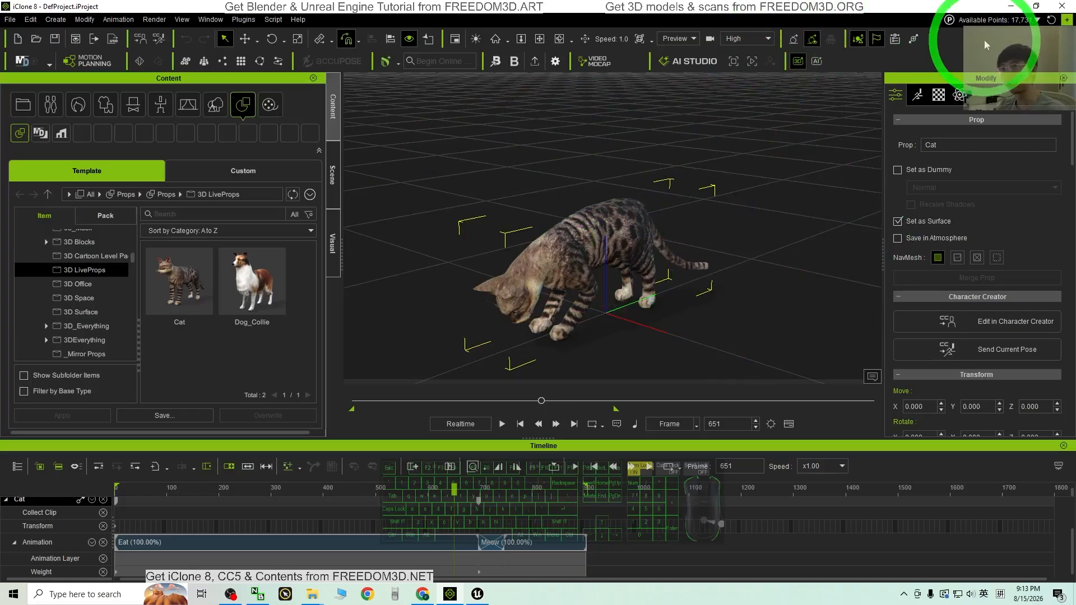
pyautogui.click(1018, 6)
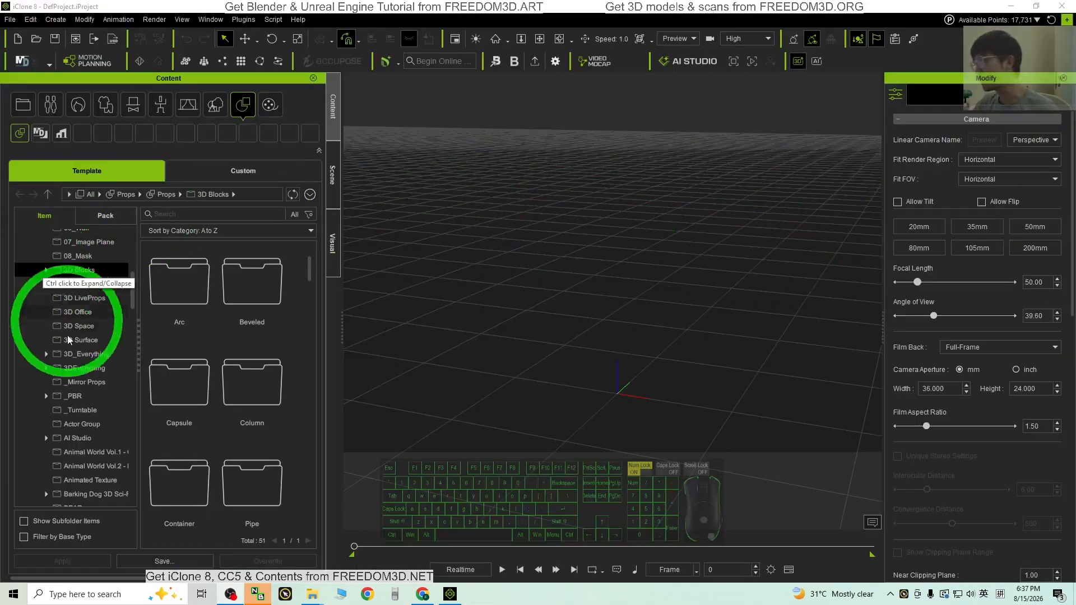
pyautogui.click(90, 452)
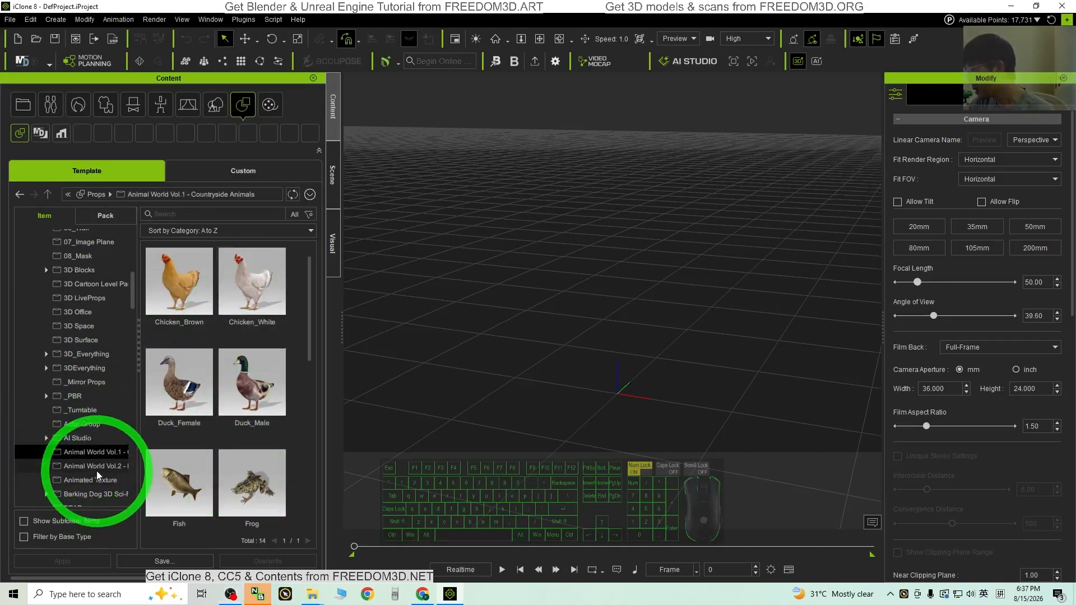
pyautogui.click(96, 469)
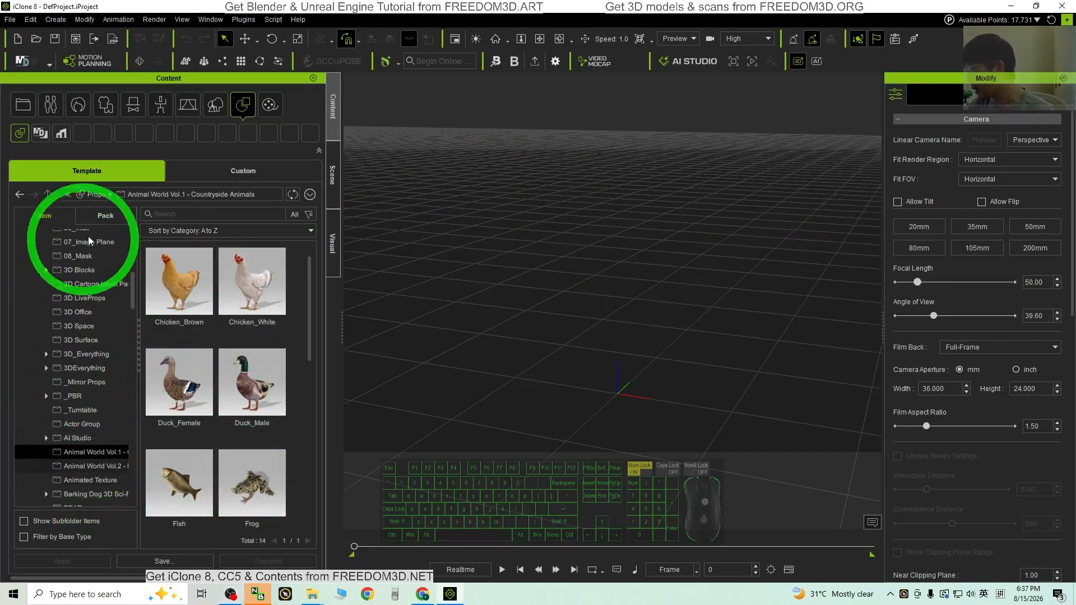
pyautogui.click(244, 112)
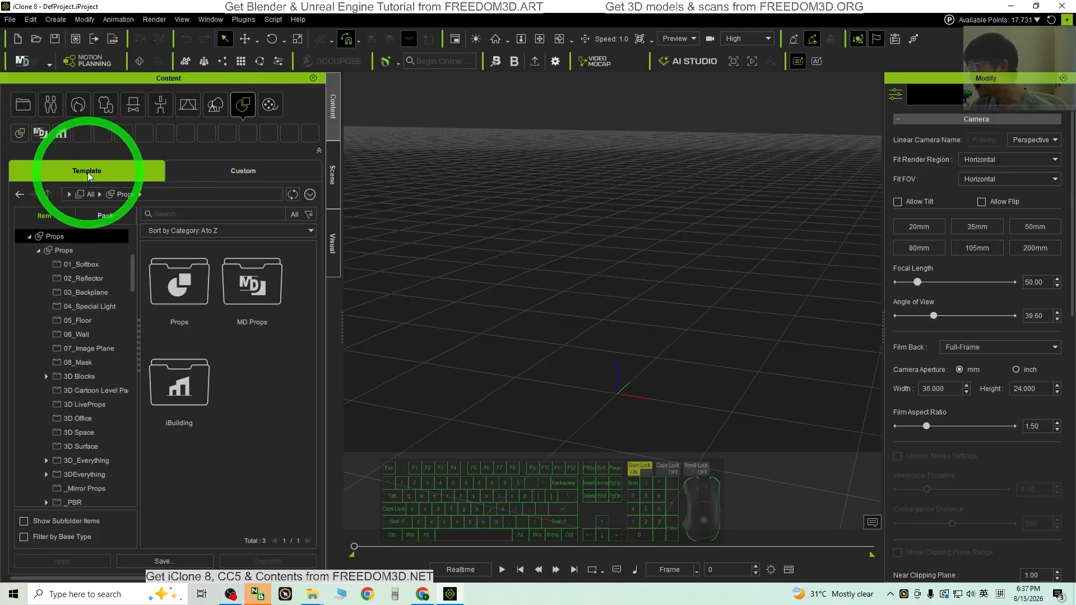
pyautogui.click(66, 249)
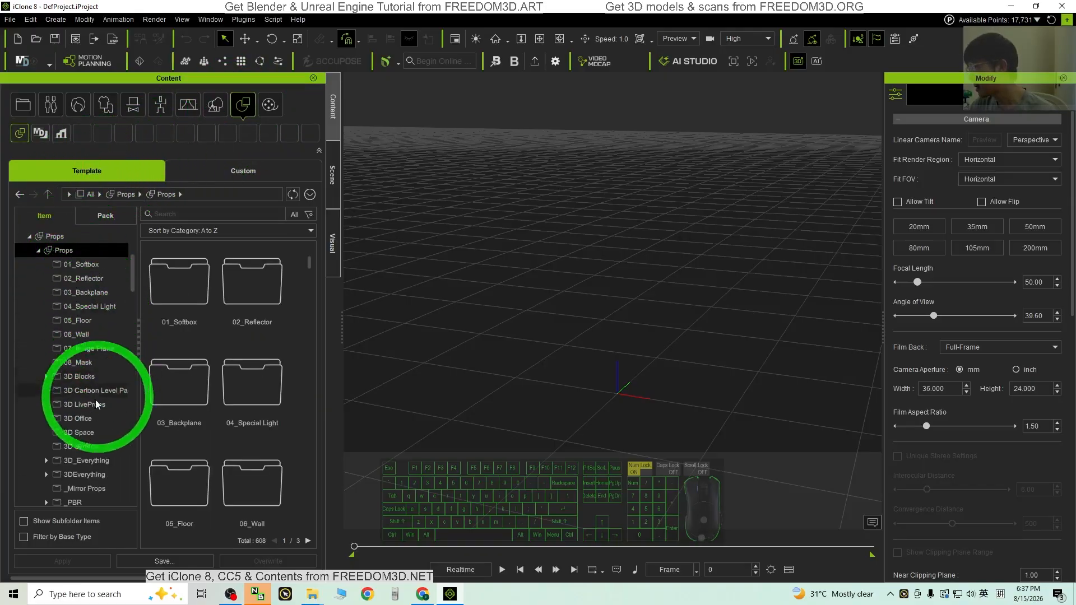
pyautogui.click(80, 404)
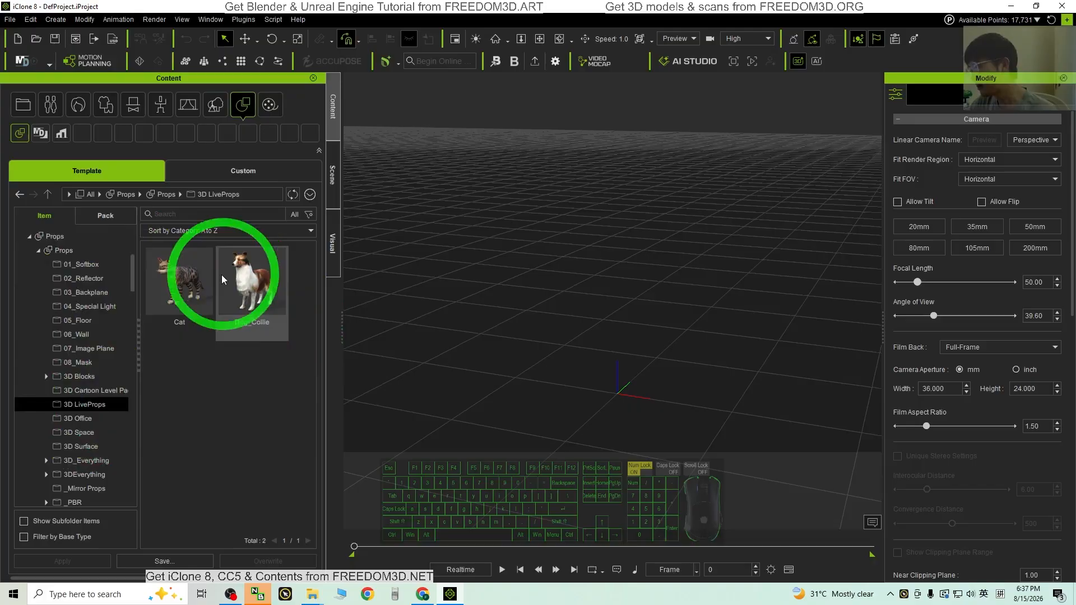
# - Add the Cat live prop to the scene at the world origin
pyautogui.moveTo(253, 314); pyautogui.dragTo(618, 395)
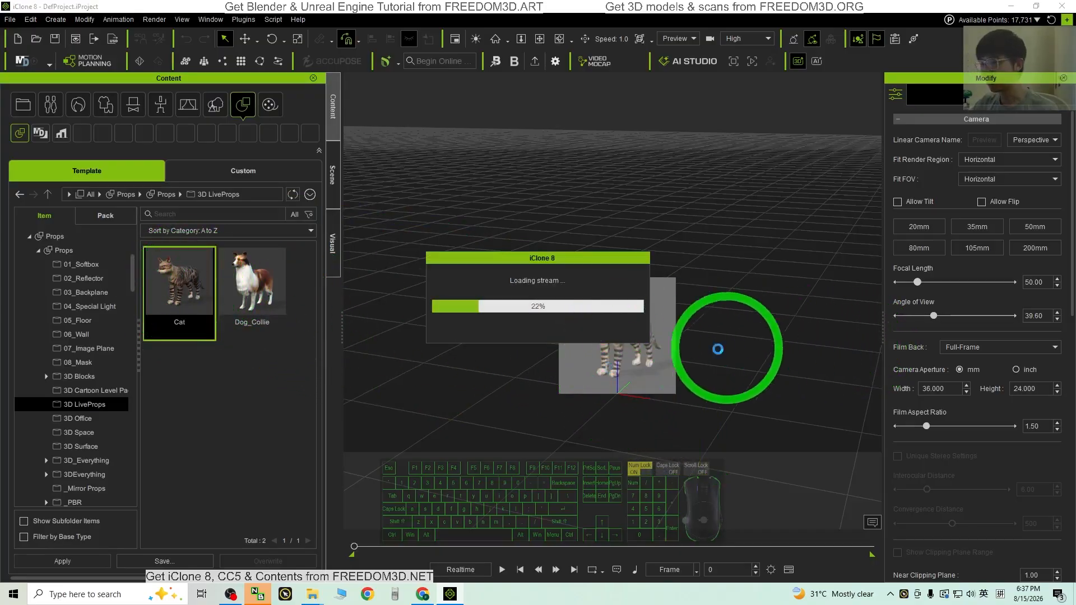
pyautogui.scroll(3, 674, 364)
pyautogui.press('x')
pyautogui.moveTo(641, 430); pyautogui.dragTo(580, 315)
pyautogui.press('c')
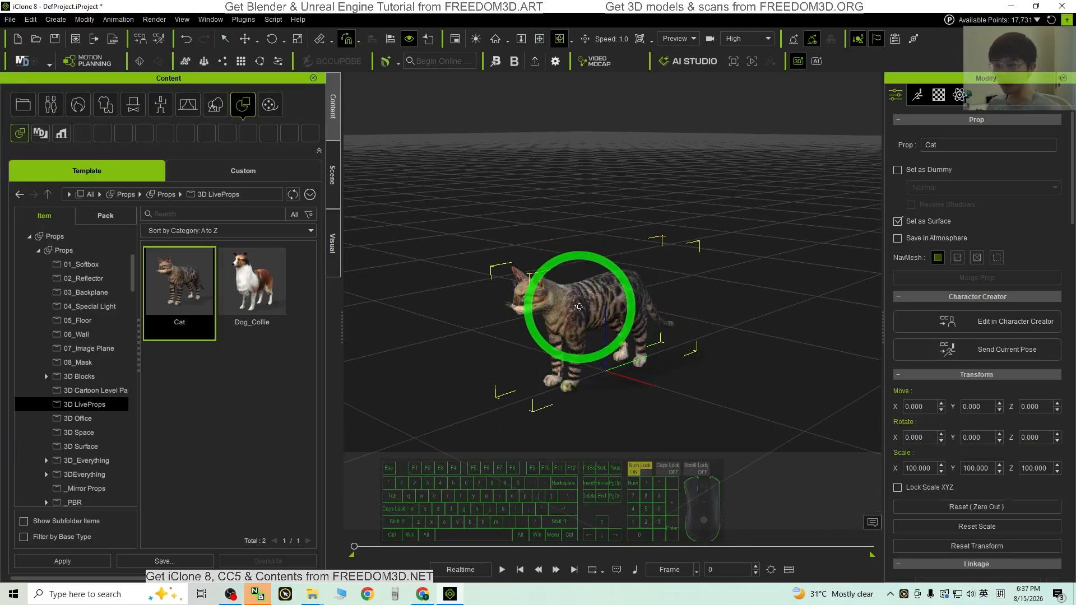
# - Apply the Walk performance to the cat, preview it, and return to the first frame
pyautogui.rightClick(579, 331)
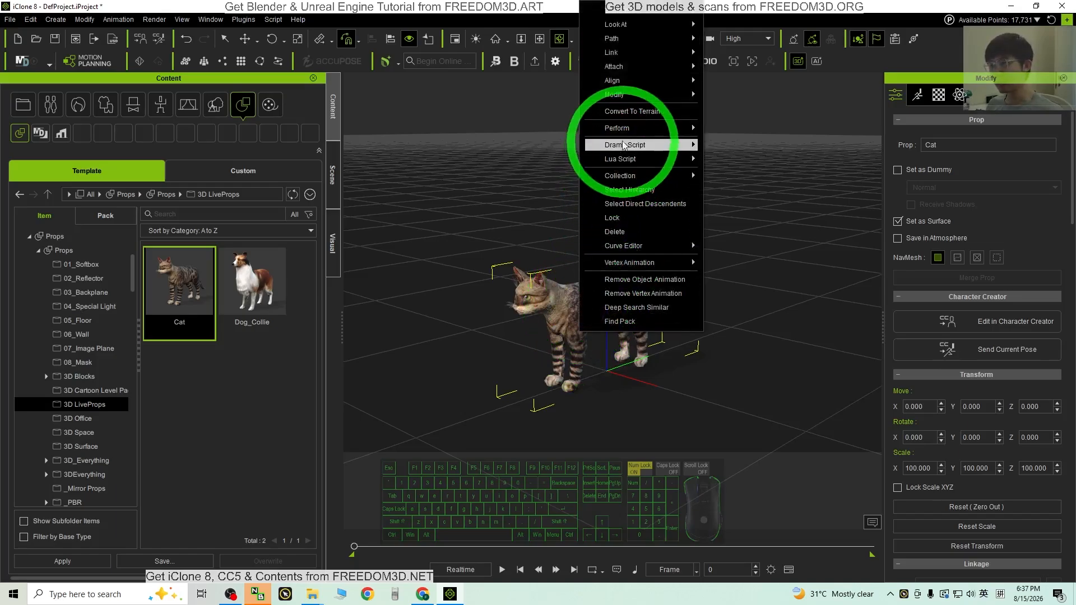
pyautogui.moveTo(633, 128)
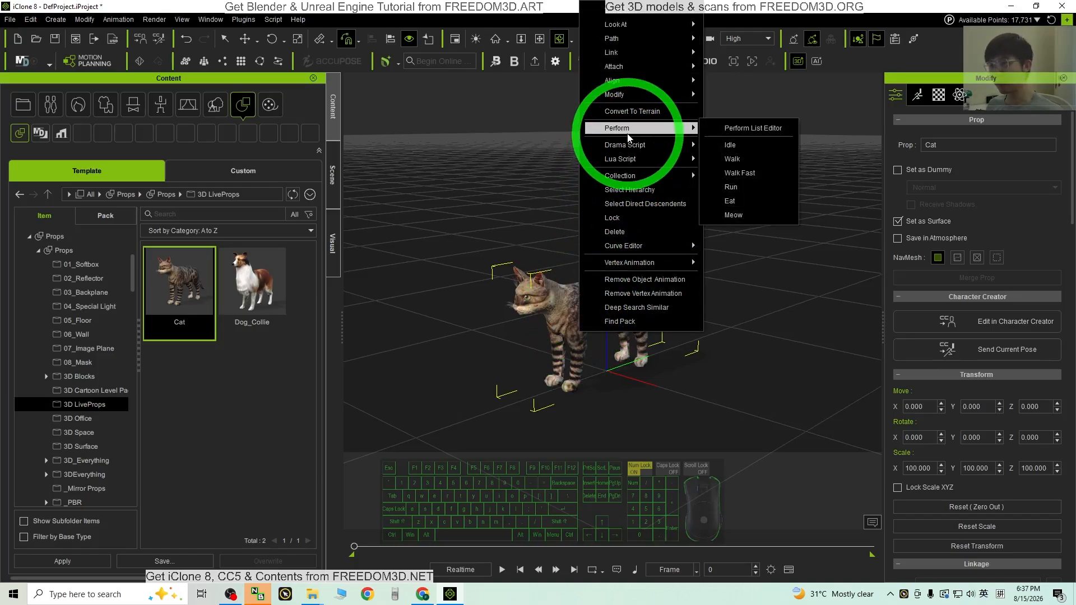
pyautogui.click(774, 160)
pyautogui.click(502, 569)
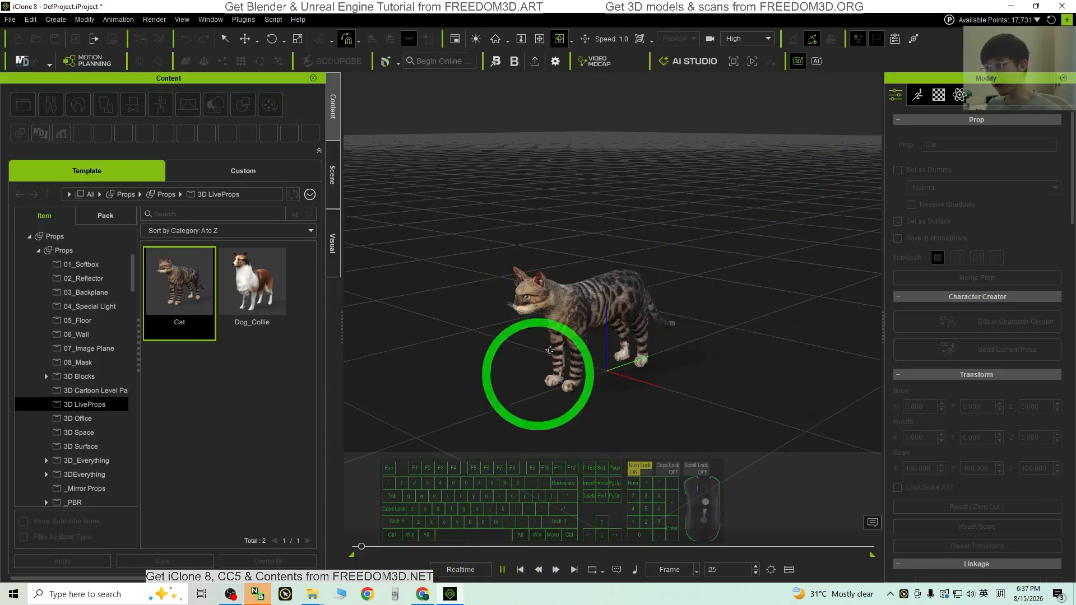
pyautogui.click(536, 570)
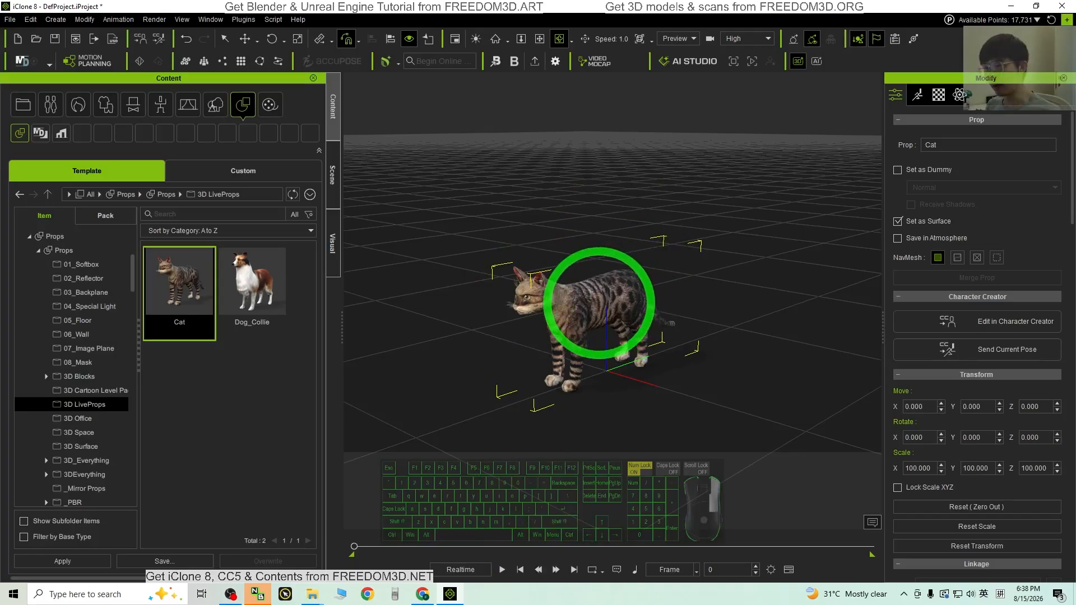
# - Apply the Eat performance to the cat from the first frame and stop playback
pyautogui.rightClick(599, 297)
pyautogui.moveTo(654, 131)
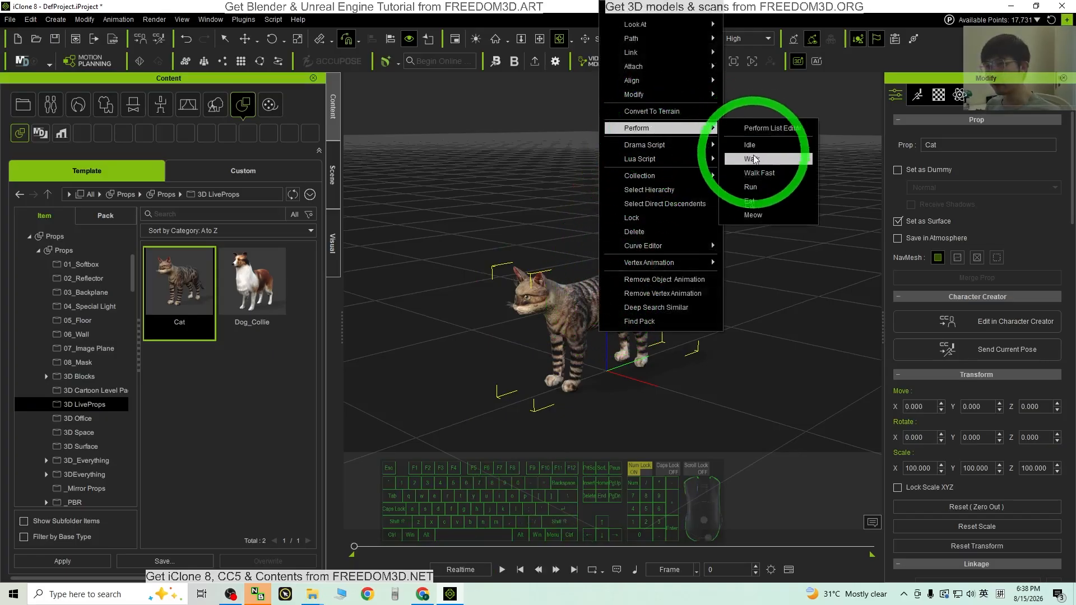
pyautogui.click(759, 207)
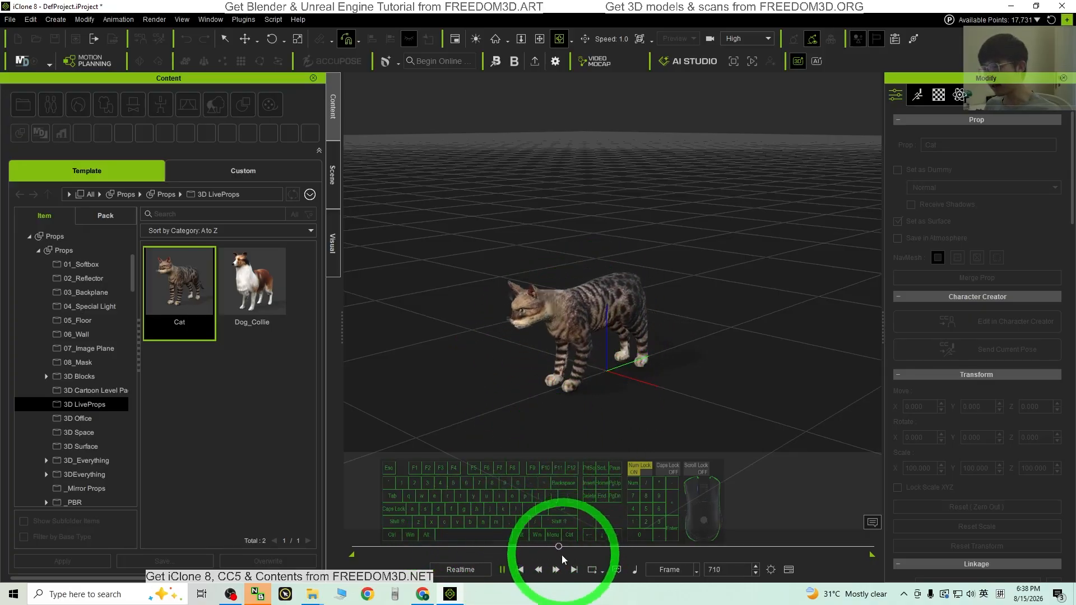
pyautogui.click(503, 569)
# - Show the Timeline and dock it beneath the viewport across the full width
pyautogui.click(788, 575)
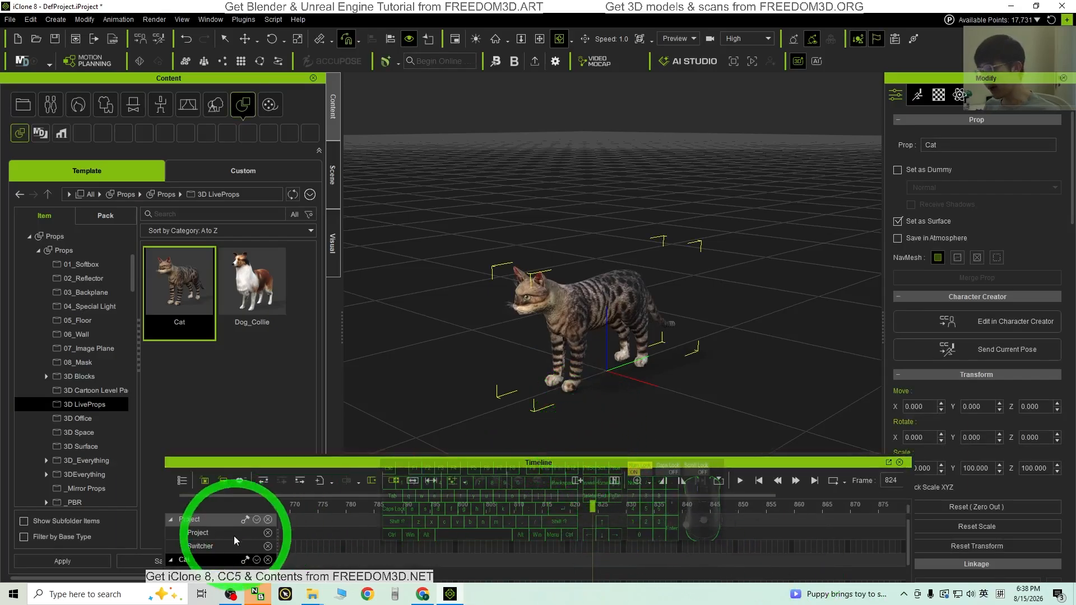
pyautogui.scroll(-3, 233, 563)
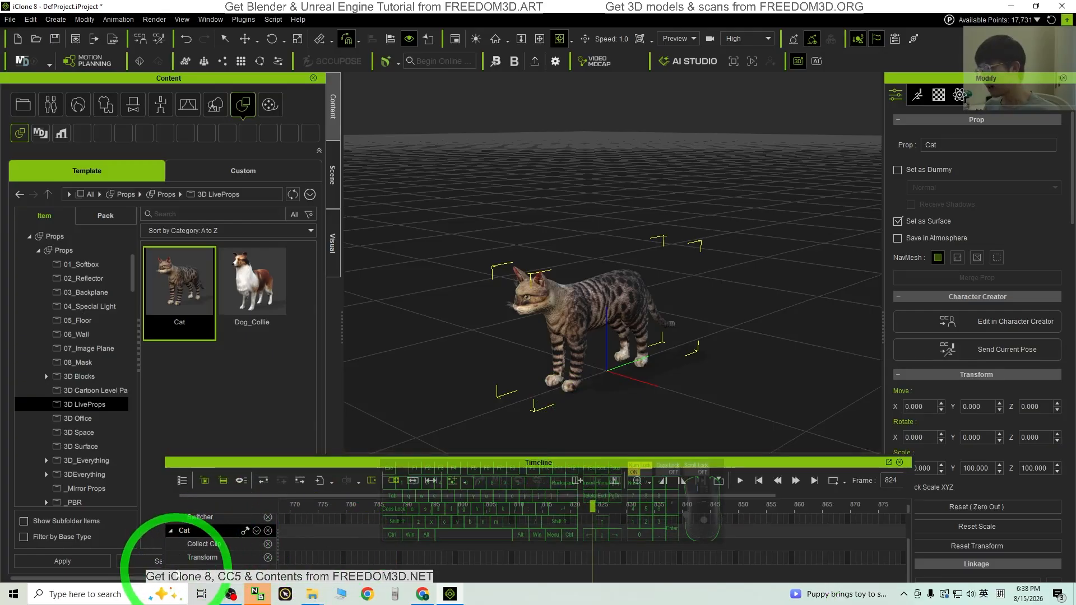
pyautogui.scroll(-2, 226, 551)
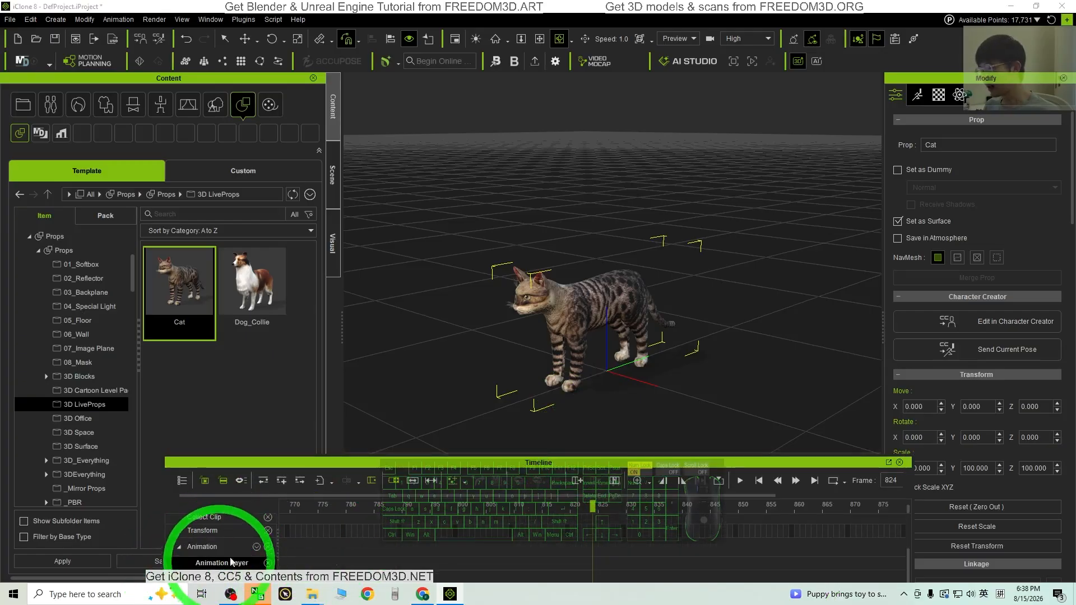
pyautogui.scroll(5, 544, 543)
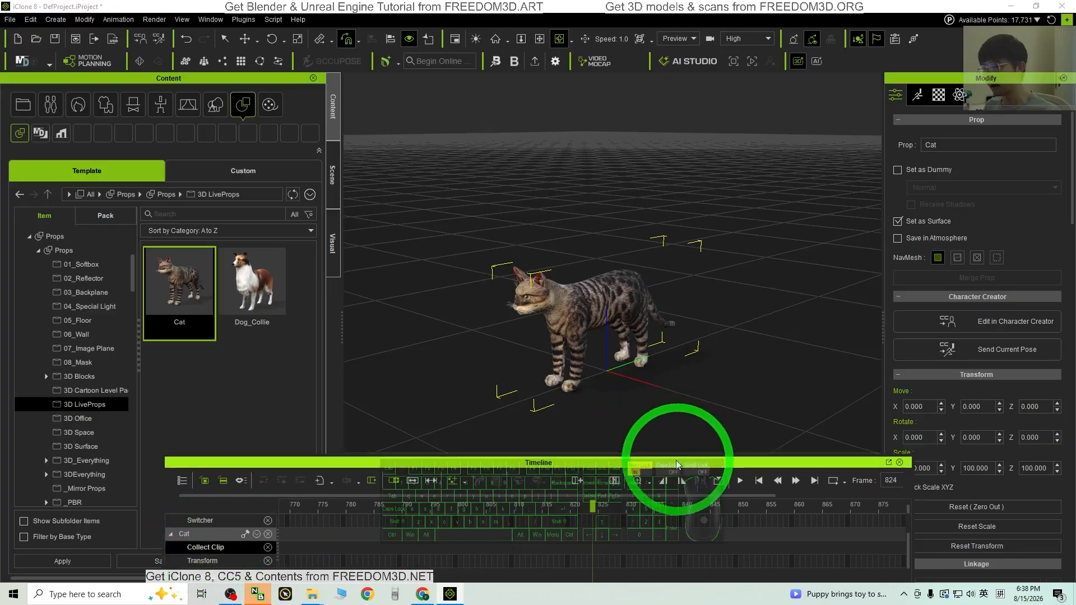
pyautogui.moveTo(678, 462); pyautogui.dragTo(655, 578)
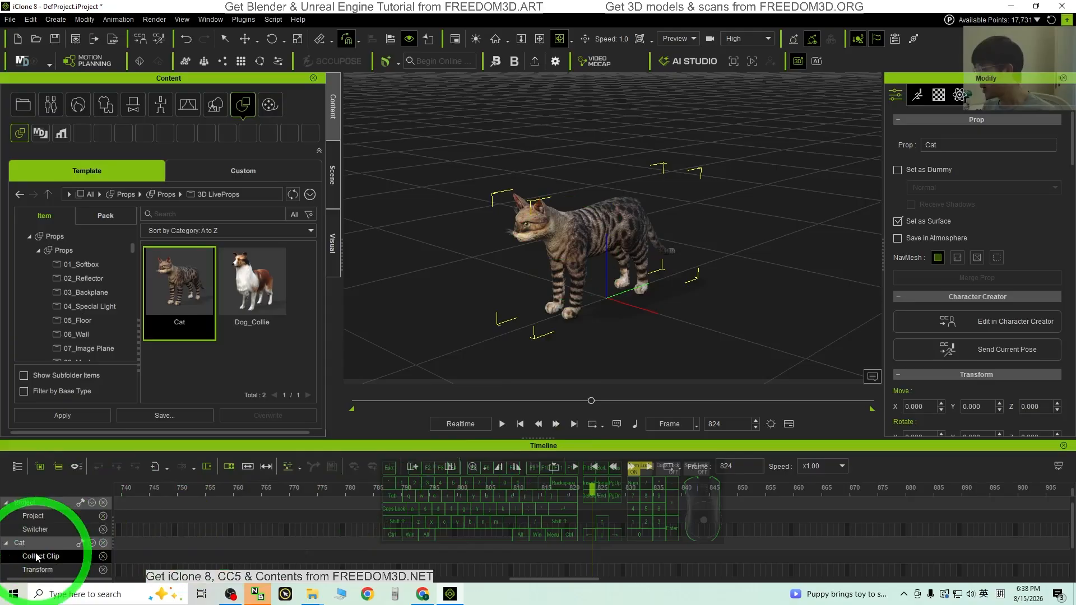
# - Bring the cat's Animation track into view and fit the whole timeline range to the window
pyautogui.scroll(-1, 47, 567)
pyautogui.click(55, 535)
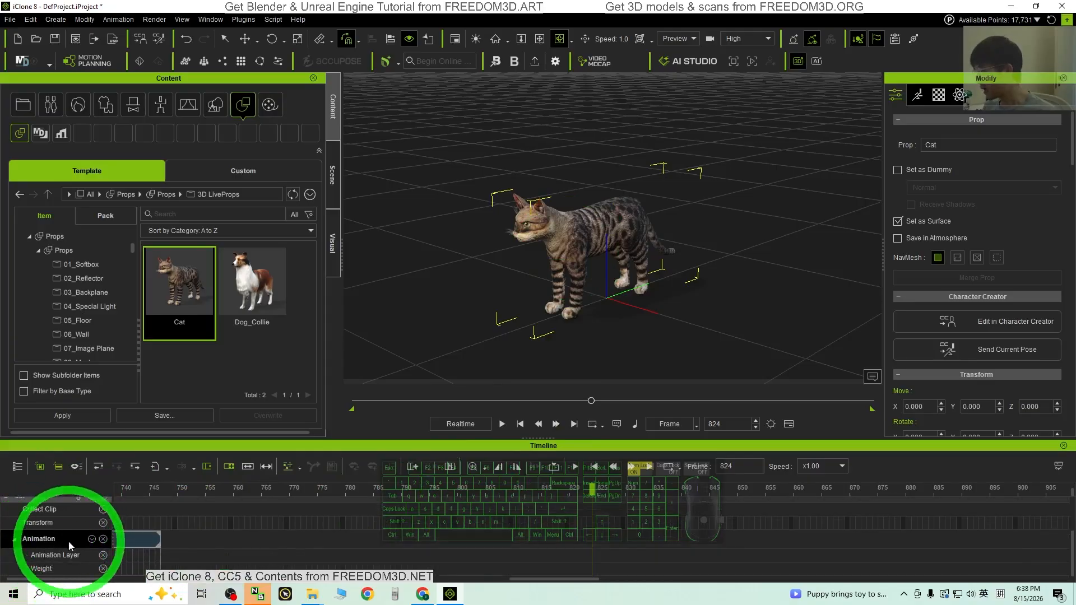
pyautogui.scroll(1, 144, 540)
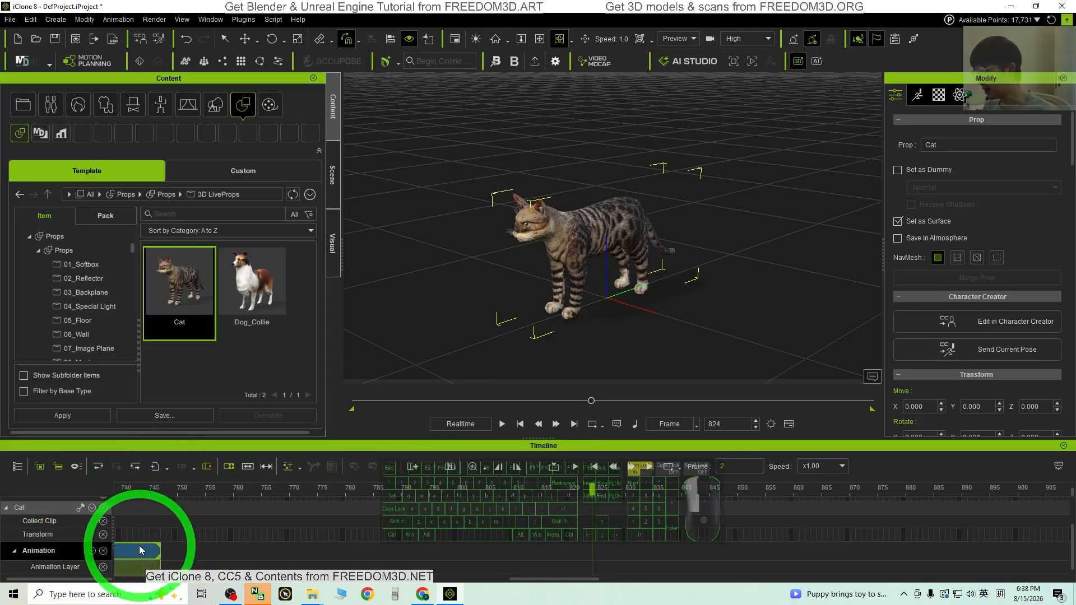
pyautogui.click(139, 545)
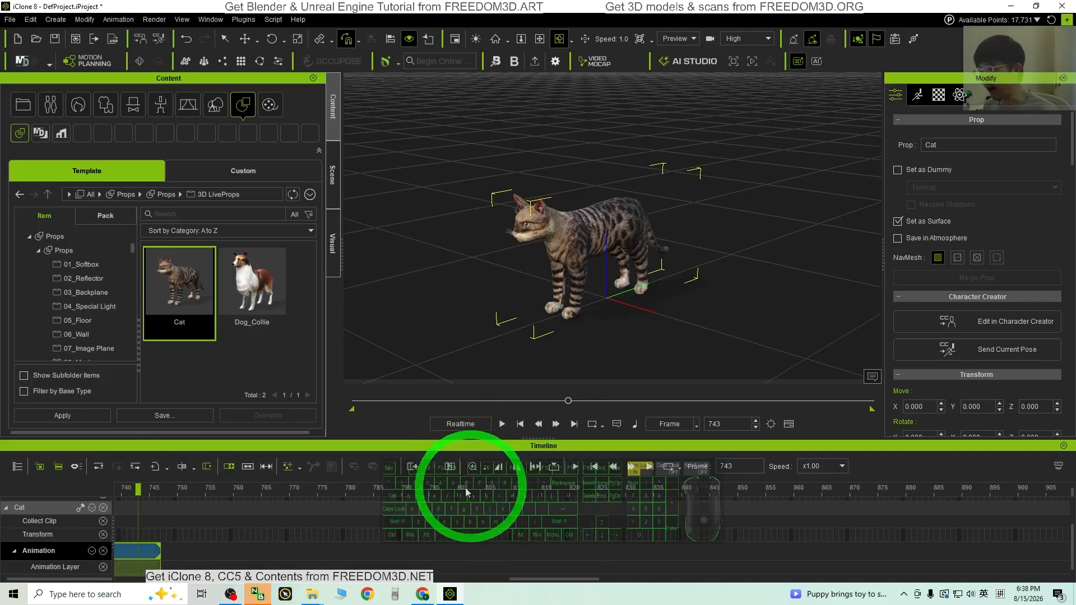
pyautogui.click(485, 470)
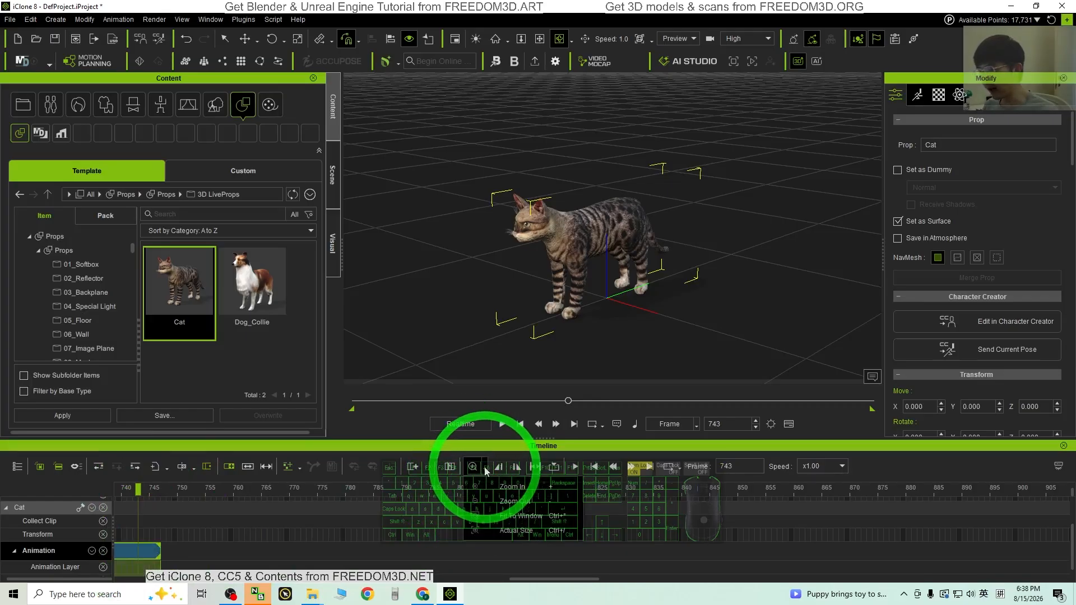
pyautogui.click(485, 471)
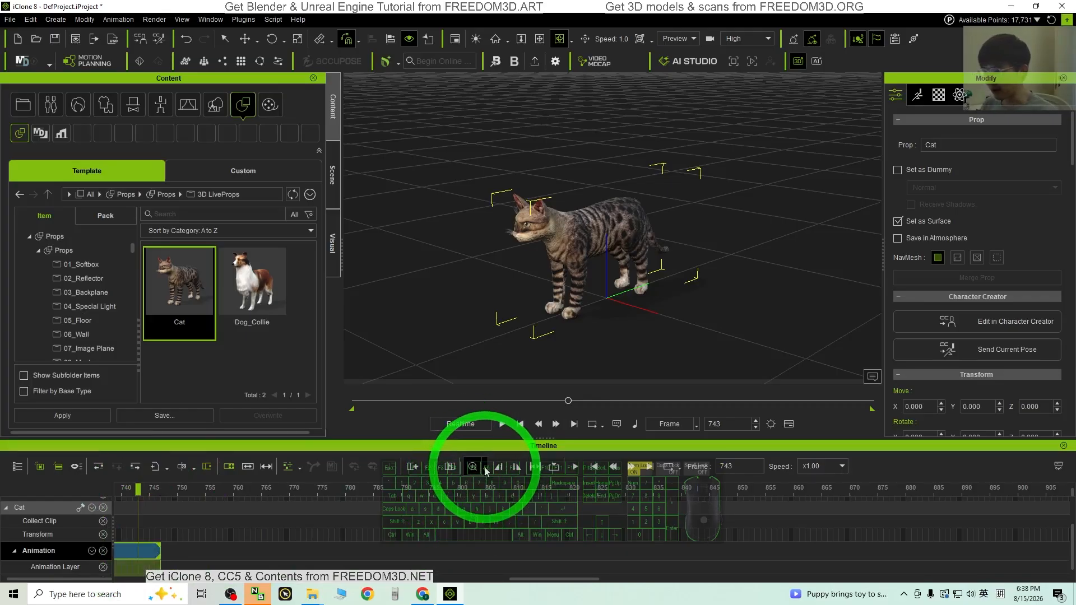
pyautogui.click(486, 469)
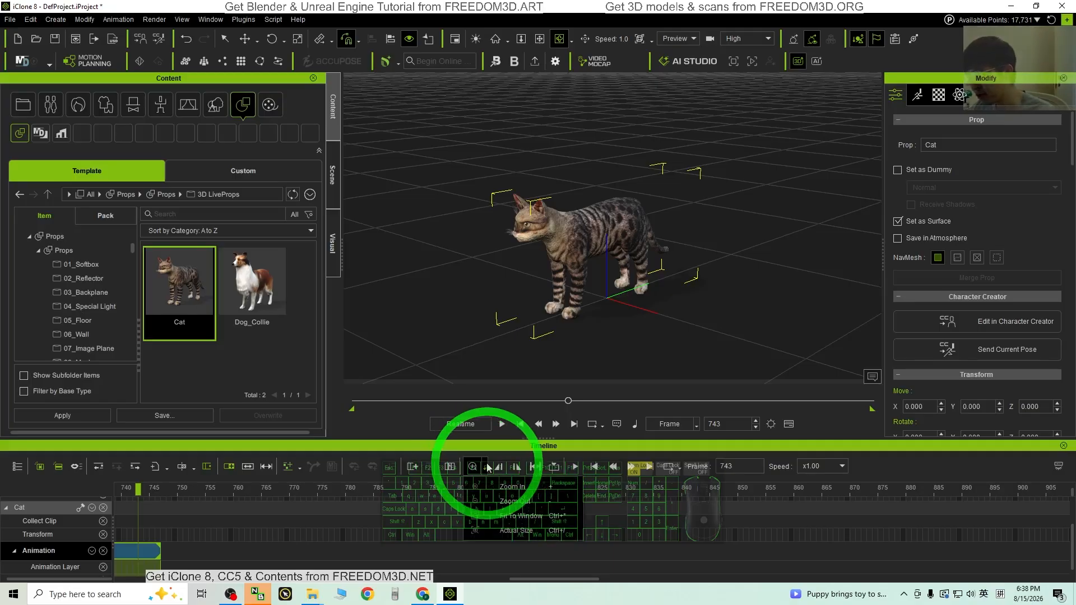
pyautogui.click(519, 516)
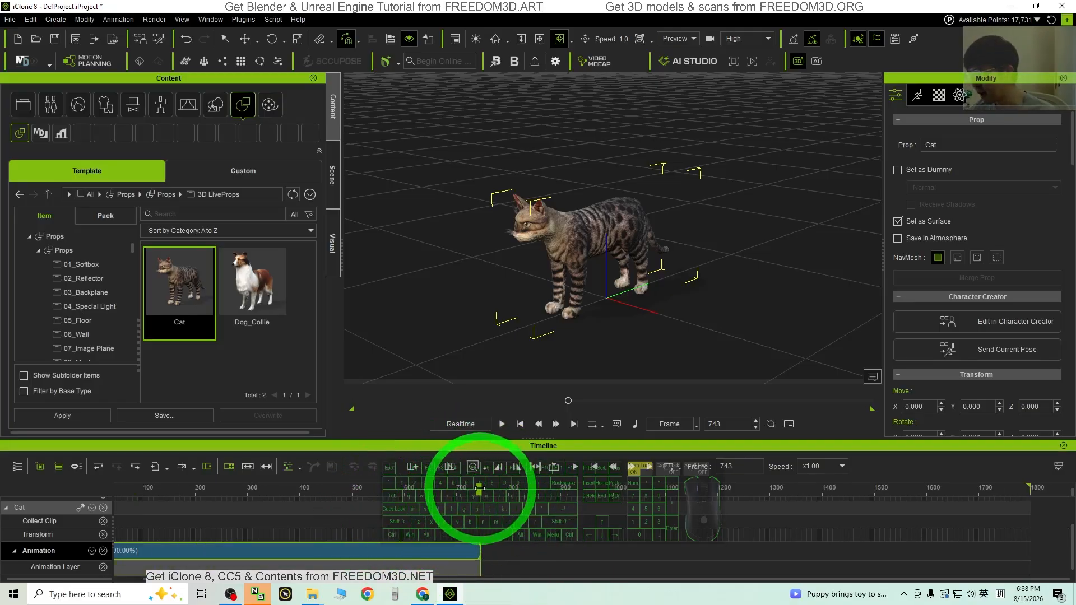
# - Shorten the playback range to end at frame 748, where the Eat clip finishes, and play it from the start
pyautogui.moveTo(478, 488); pyautogui.dragTo(500, 493)
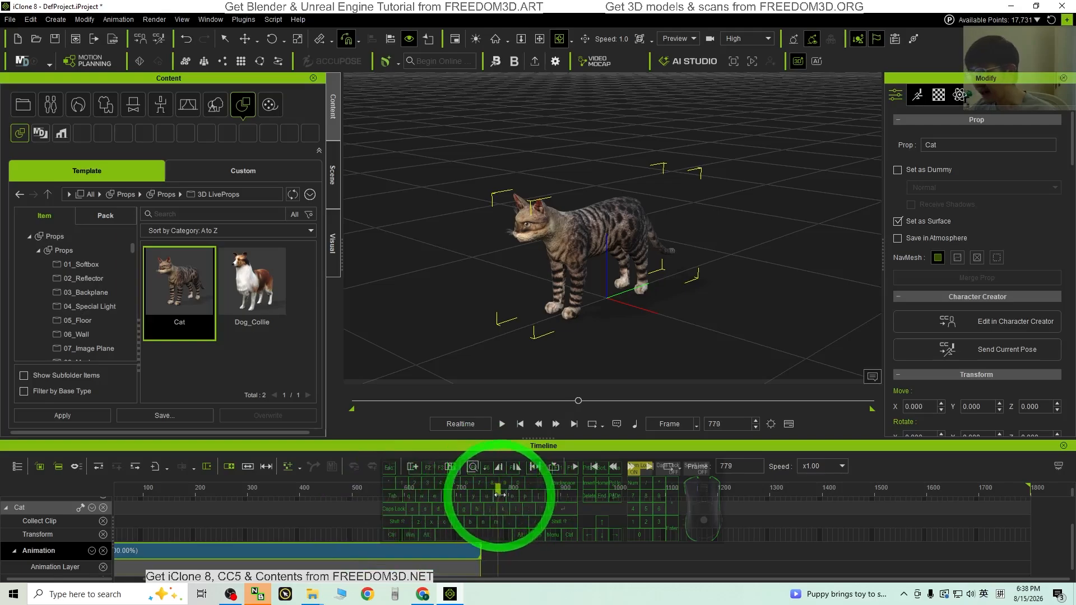
pyautogui.moveTo(871, 412); pyautogui.dragTo(738, 422)
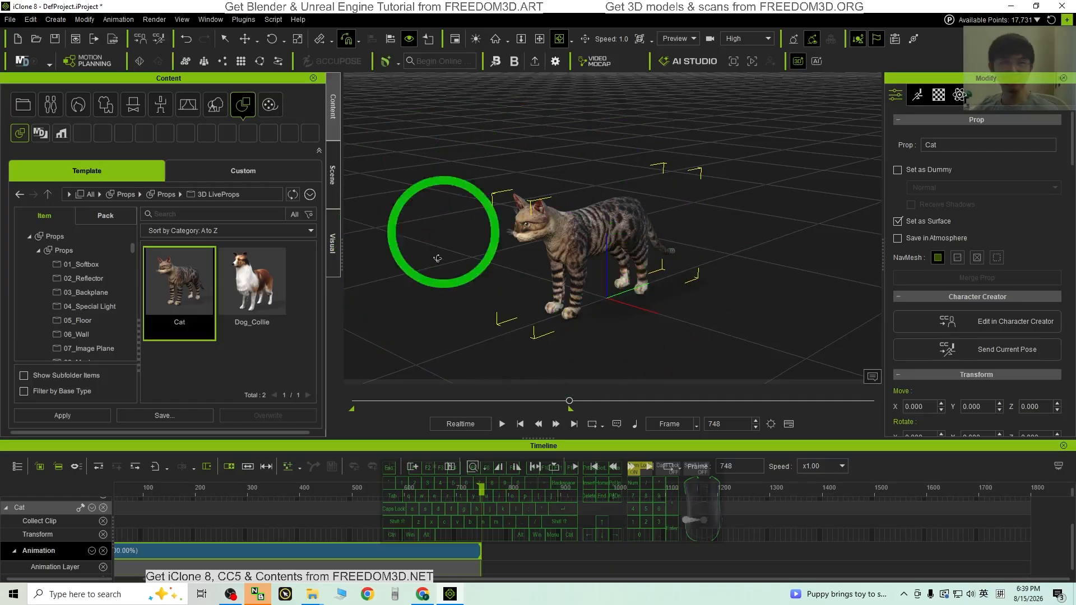
pyautogui.click(520, 424)
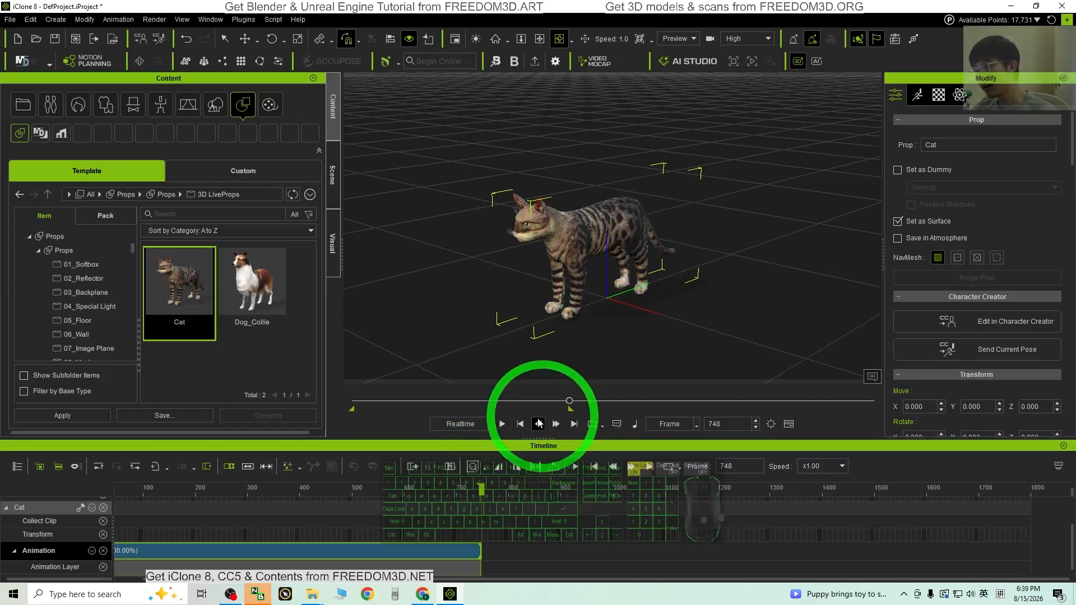
pyautogui.click(502, 424)
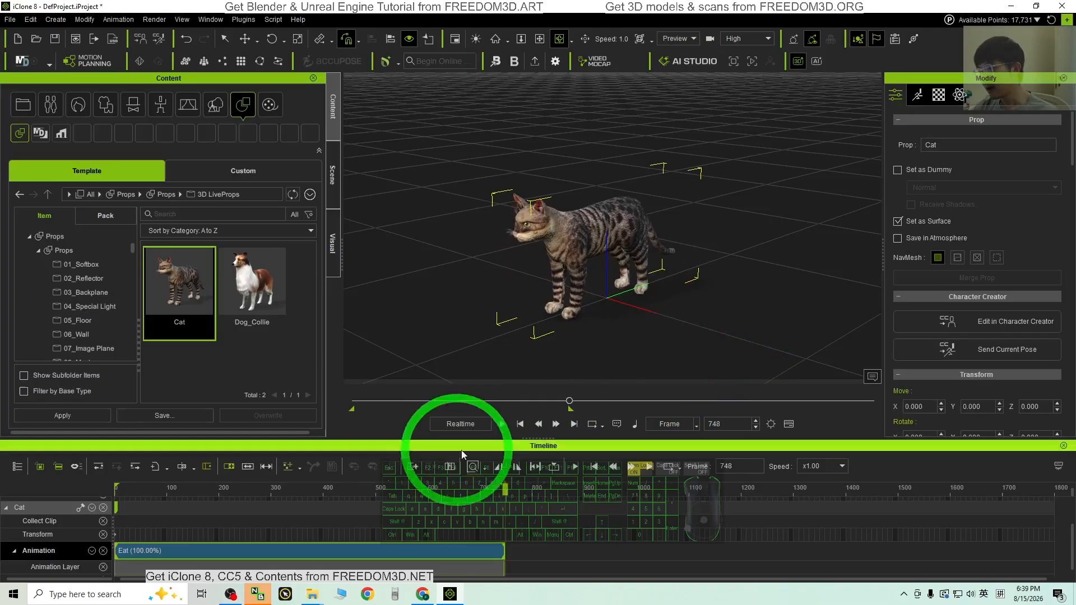
# - Try to apply the Meow performance to the cat at the last frame of the playback range
pyautogui.rightClick(580, 232)
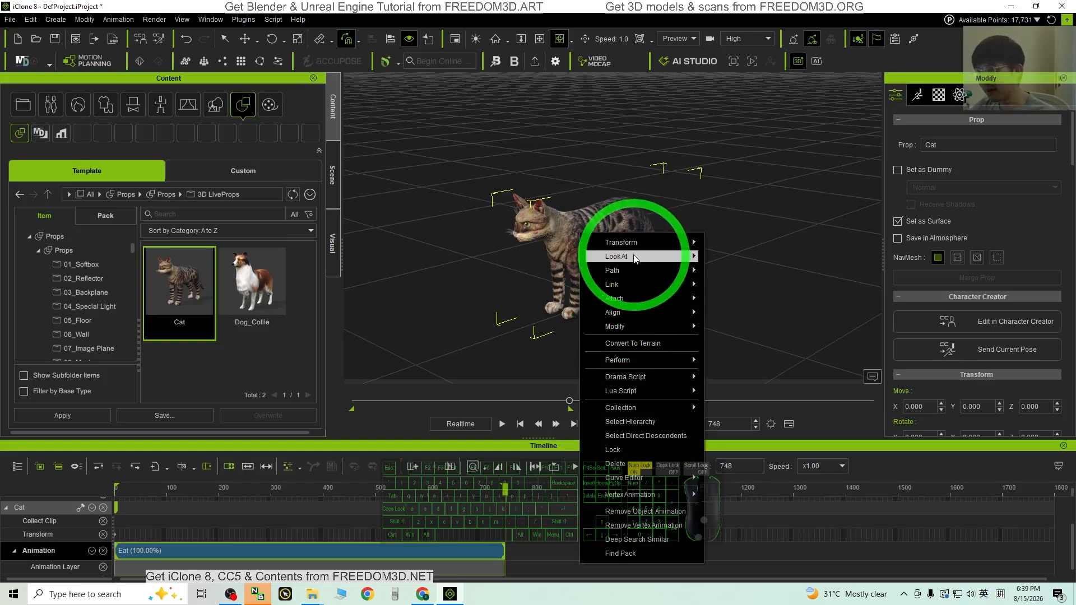
pyautogui.moveTo(631, 363)
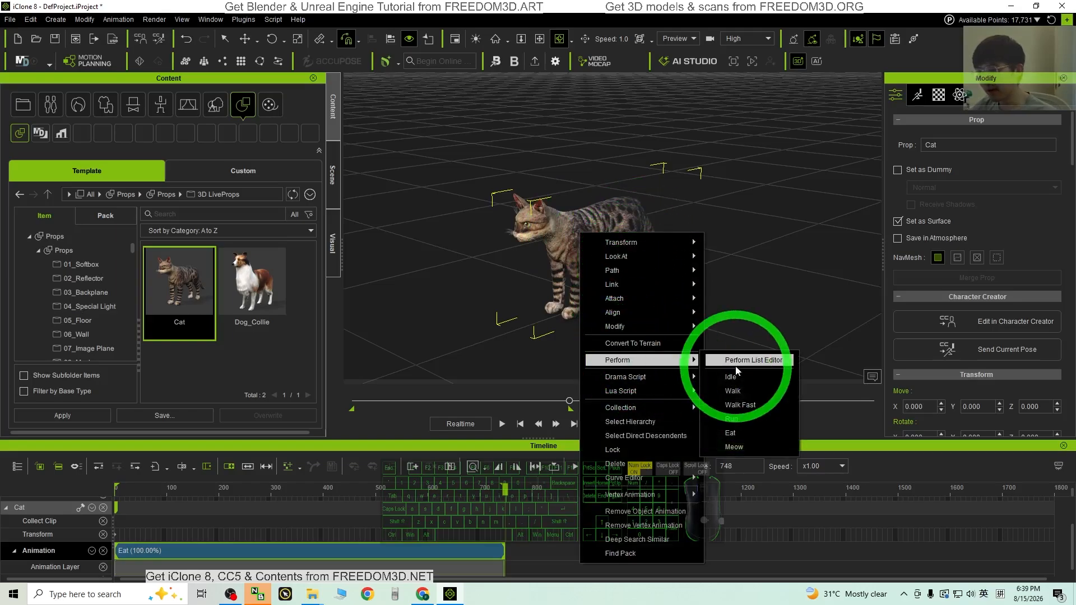
pyautogui.click(748, 447)
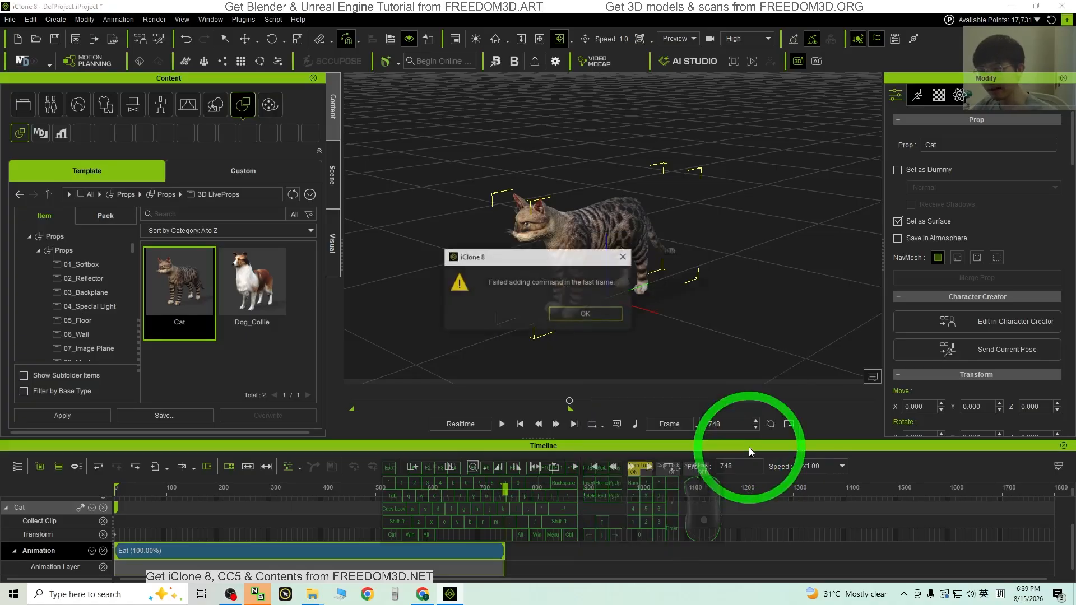
pyautogui.click(594, 314)
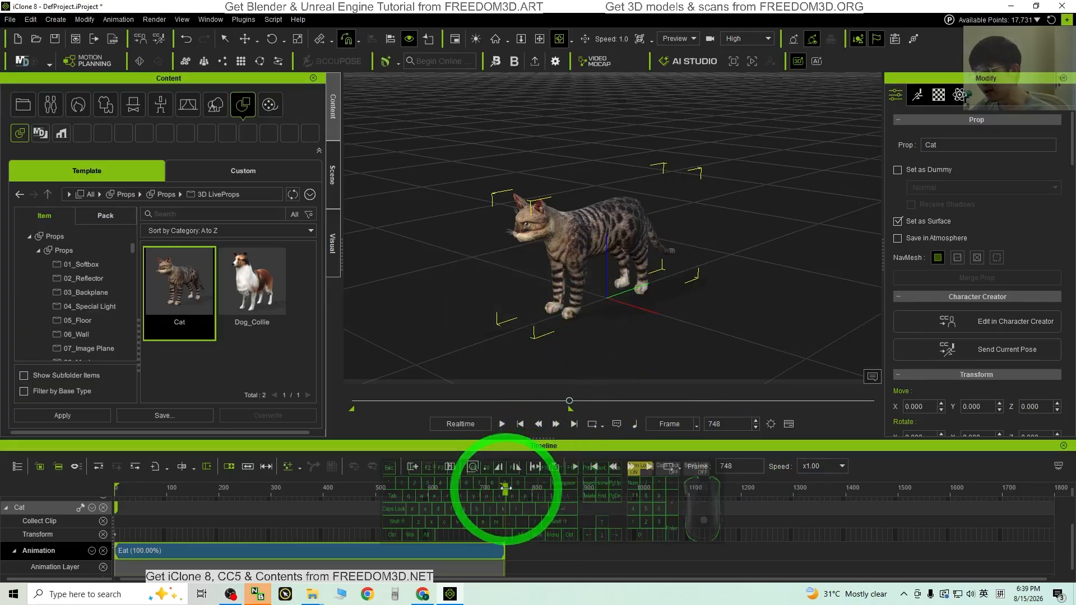
# - Extend the playback range to about frame 1290 and apply the Meow performance to the cat after the Eat clip
pyautogui.moveTo(571, 409); pyautogui.dragTo(598, 410)
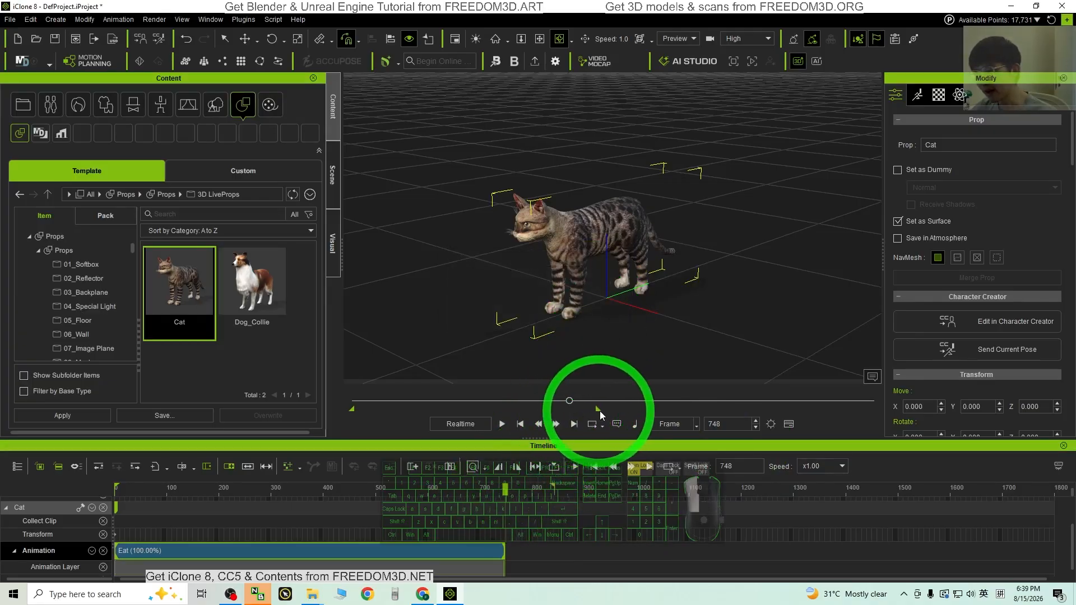
pyautogui.moveTo(667, 418)
pyautogui.mouseDown()
pyautogui.moveTo(713, 398)
pyautogui.moveTo(634, 451)
pyautogui.moveTo(750, 409)
pyautogui.mouseUp()
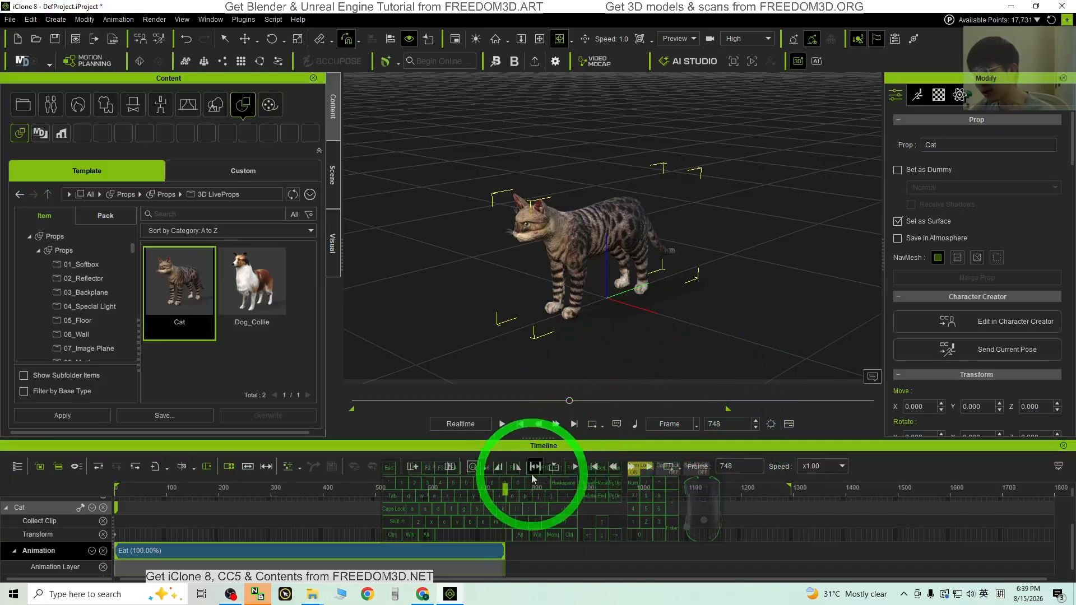
pyautogui.rightClick(580, 257)
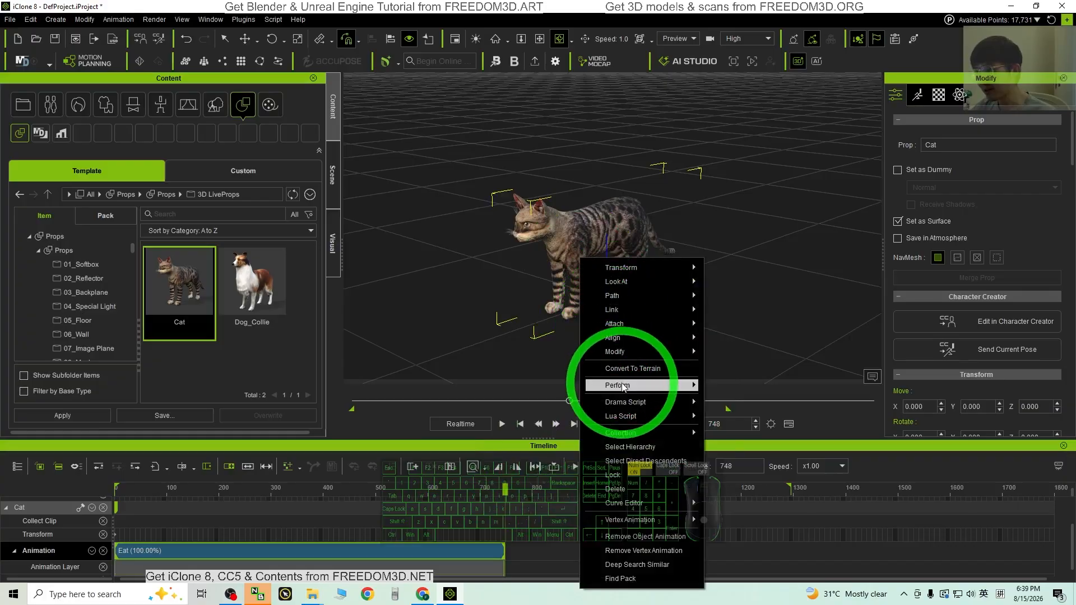
pyautogui.moveTo(621, 384)
pyautogui.click(738, 473)
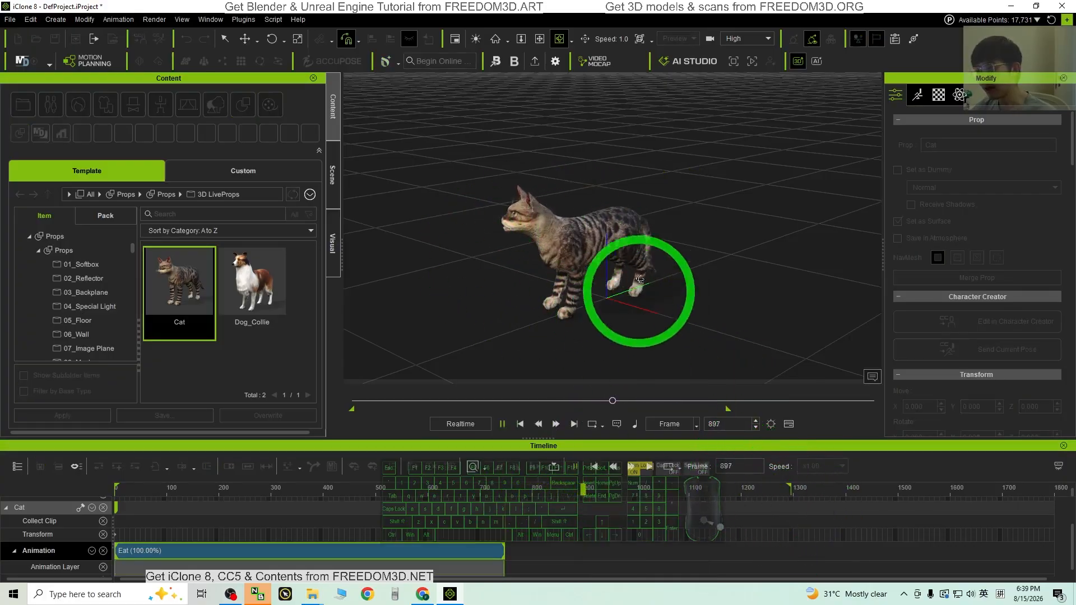
pyautogui.click(597, 558)
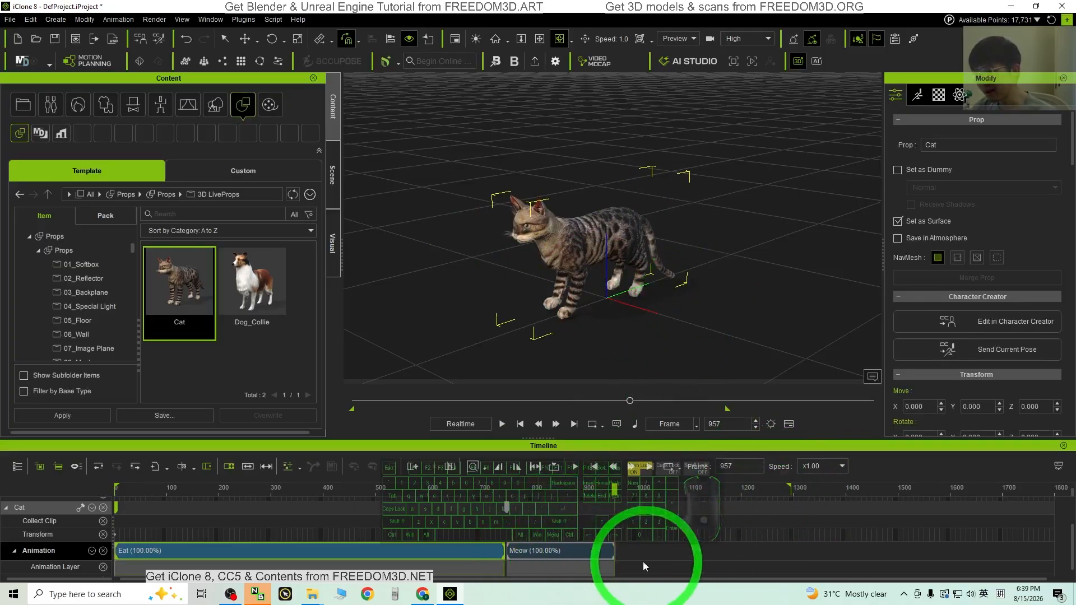
# - Adjust the Meow clip's start beside the end of the Eat clip and scrub across the junction
pyautogui.click(557, 550)
pyautogui.moveTo(557, 547); pyautogui.dragTo(534, 555)
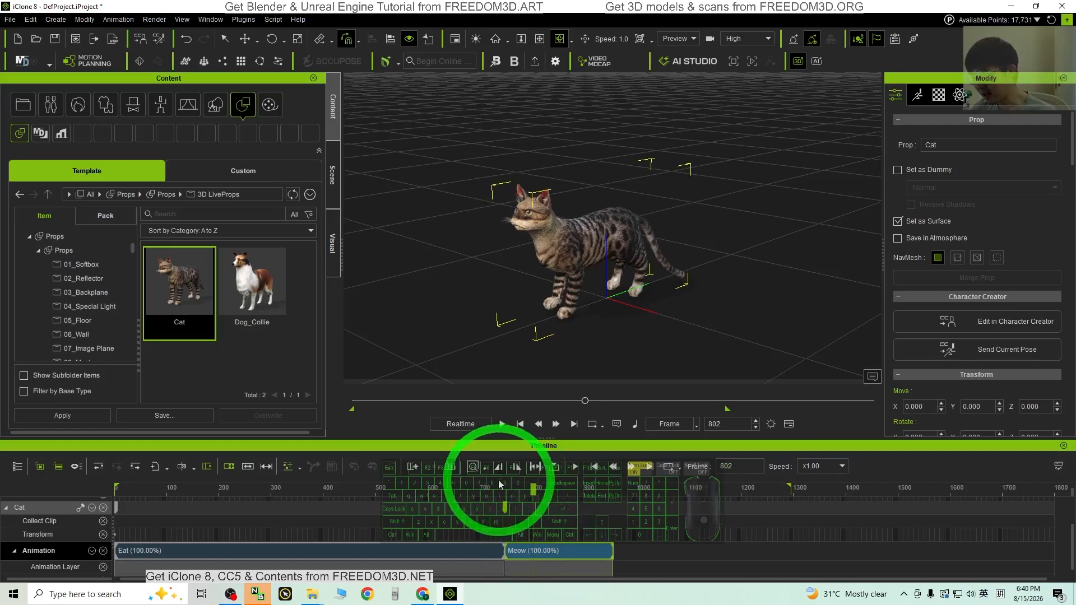
pyautogui.moveTo(496, 492)
pyautogui.mouseDown()
pyautogui.moveTo(519, 488)
pyautogui.moveTo(495, 491)
pyautogui.mouseUp()
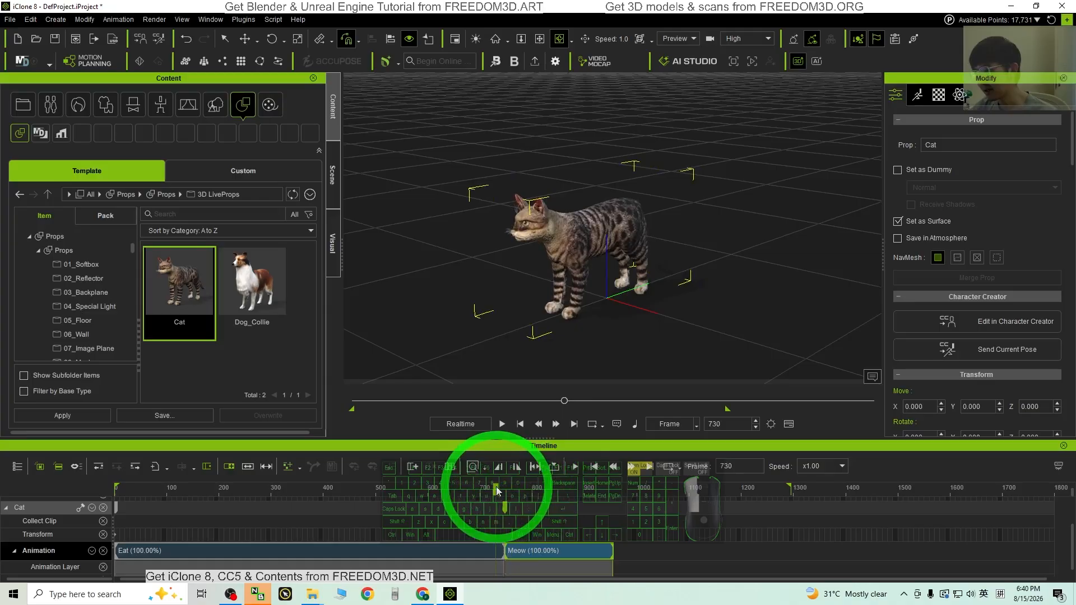
pyautogui.moveTo(522, 551); pyautogui.dragTo(525, 549)
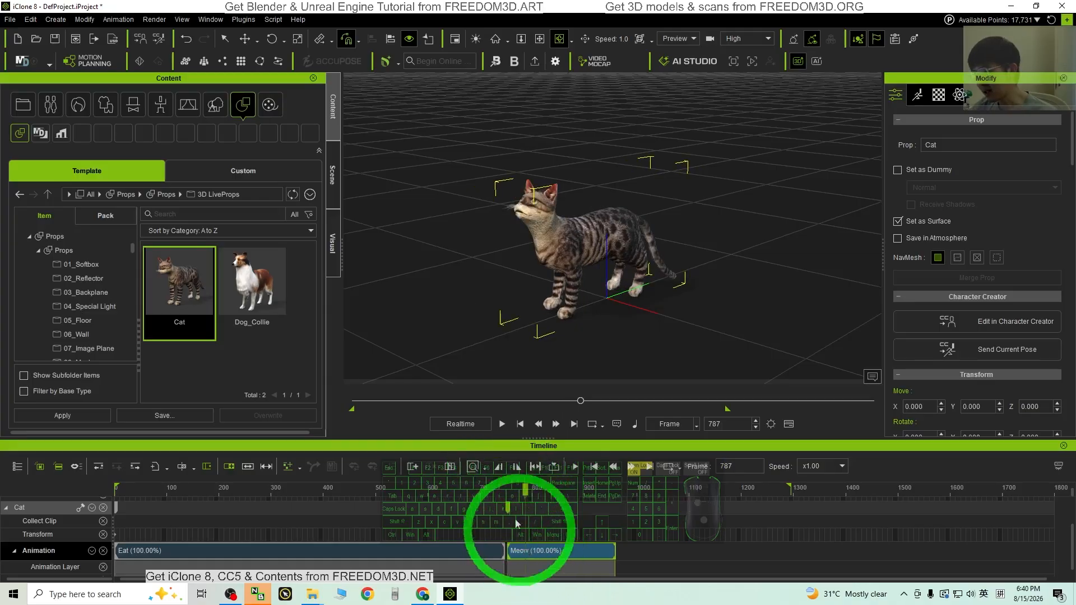
pyautogui.moveTo(498, 492); pyautogui.dragTo(549, 496)
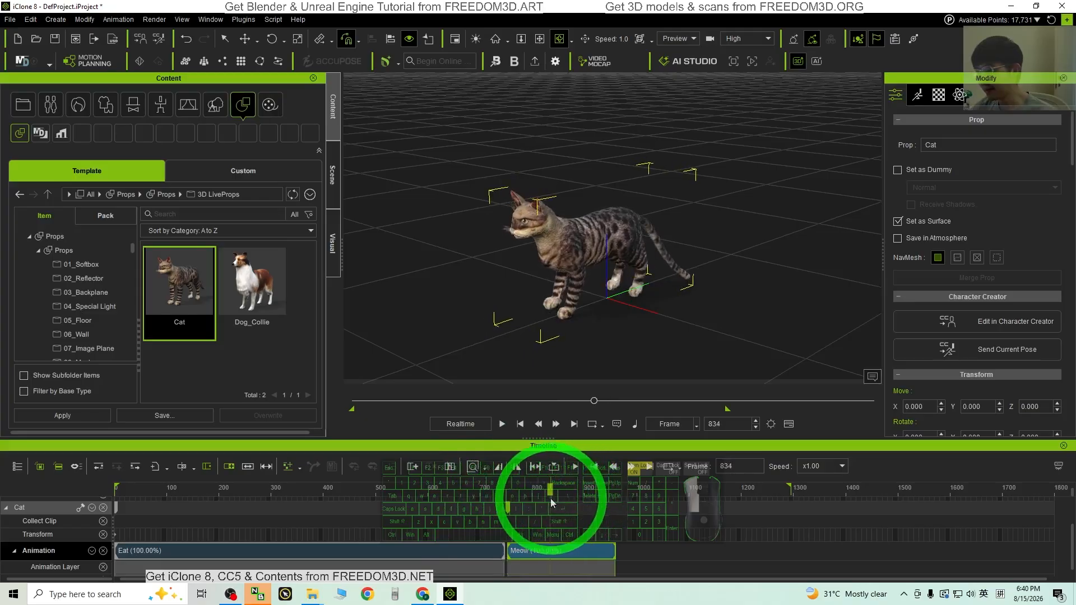
# - Overlap the start of the Meow clip with the end of the Eat clip by about 50 frames and scrub through the blend
pyautogui.click(531, 550)
pyautogui.moveTo(525, 551); pyautogui.dragTo(520, 551)
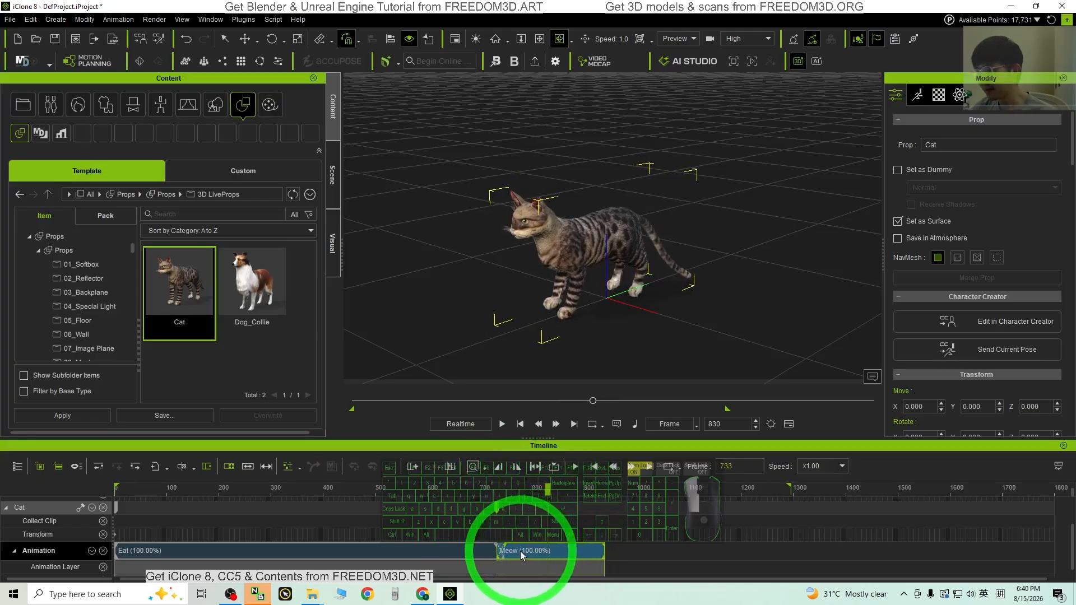
pyautogui.click(518, 490)
pyautogui.moveTo(518, 488)
pyautogui.mouseDown()
pyautogui.moveTo(489, 486)
pyautogui.moveTo(512, 492)
pyautogui.mouseUp()
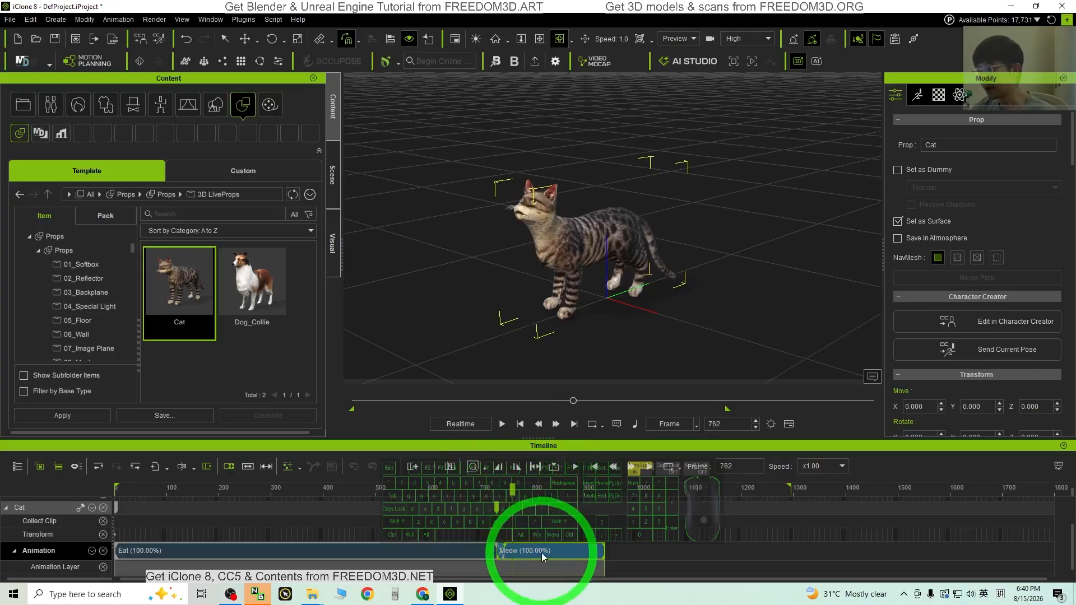
pyautogui.moveTo(541, 553); pyautogui.dragTo(531, 552)
pyautogui.moveTo(533, 489); pyautogui.dragTo(572, 496)
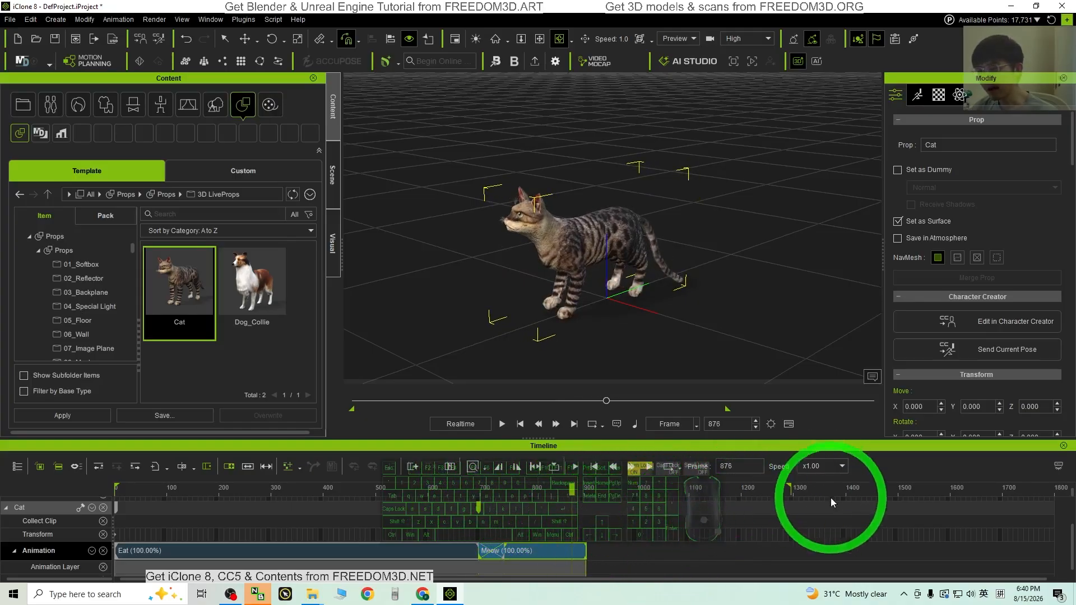
# - Shorten the playback range to end at frame 907, near the end of the Meow clip, and scrub through the animation
pyautogui.moveTo(727, 409); pyautogui.dragTo(622, 410)
pyautogui.moveTo(572, 492); pyautogui.dragTo(638, 494)
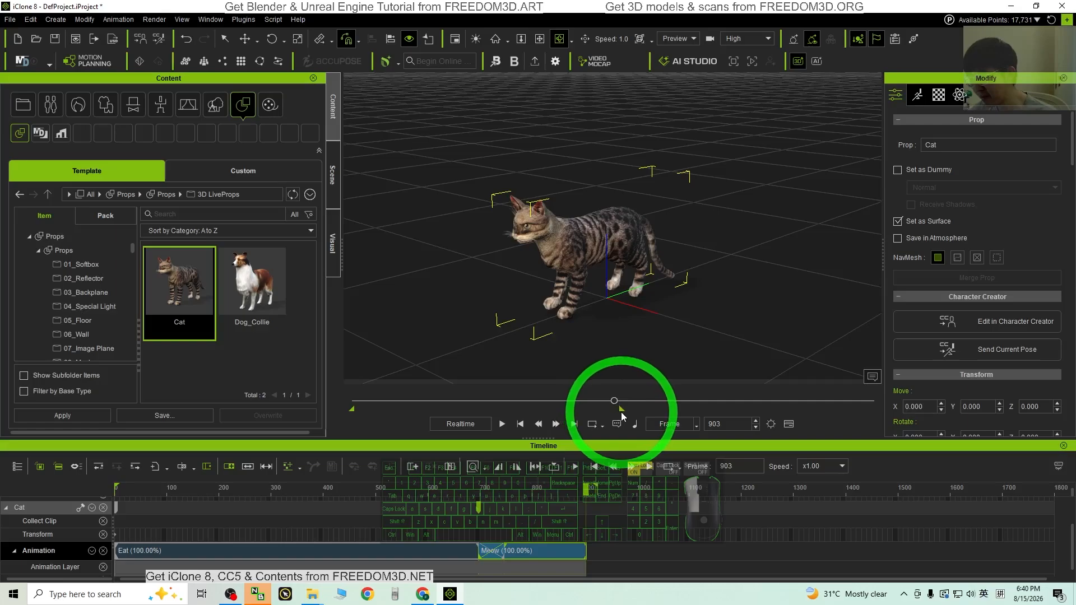
pyautogui.moveTo(614, 413); pyautogui.dragTo(614, 413)
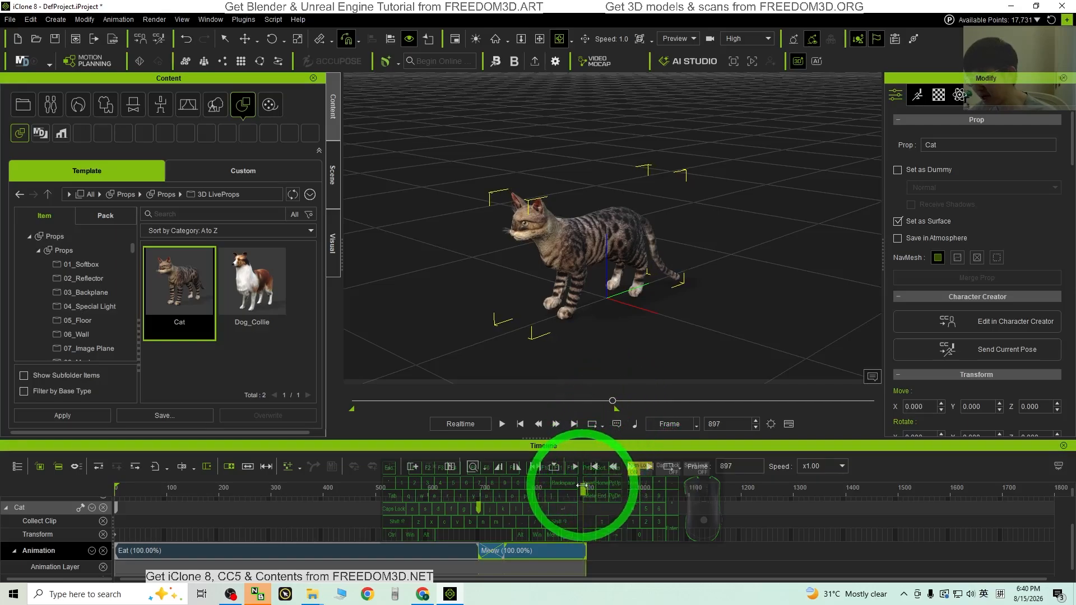
pyautogui.click(520, 424)
pyautogui.moveTo(355, 401); pyautogui.dragTo(541, 415)
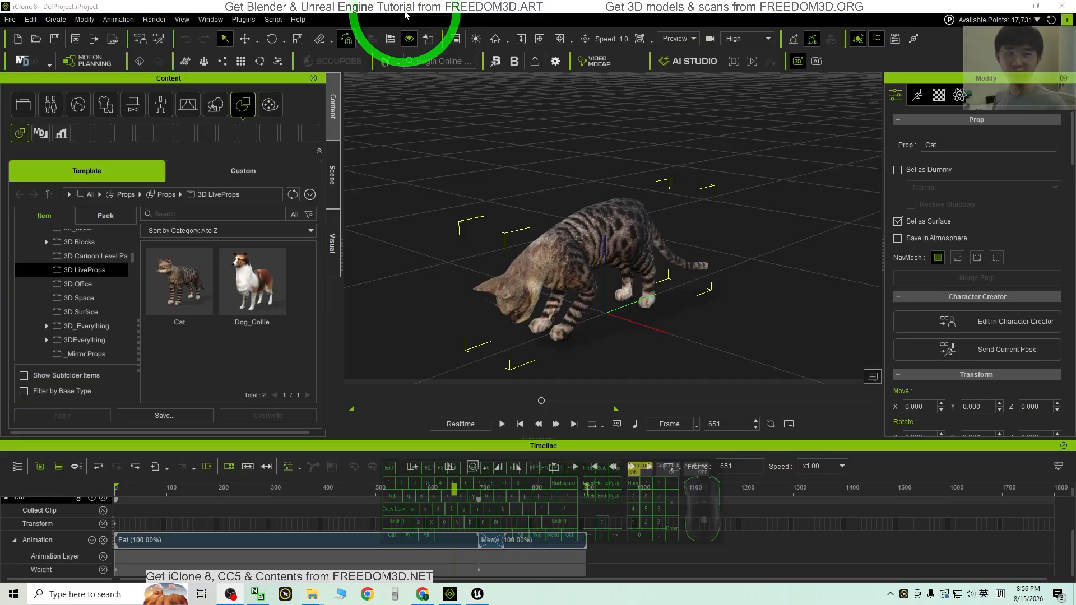
pyautogui.doubleClick(405, 10)
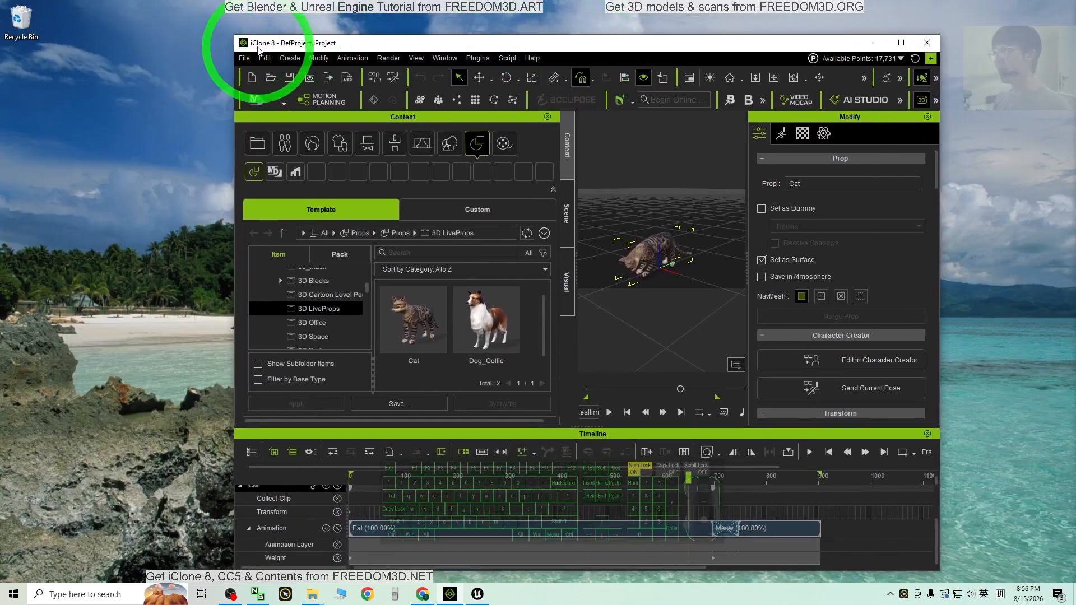
pyautogui.click(244, 59)
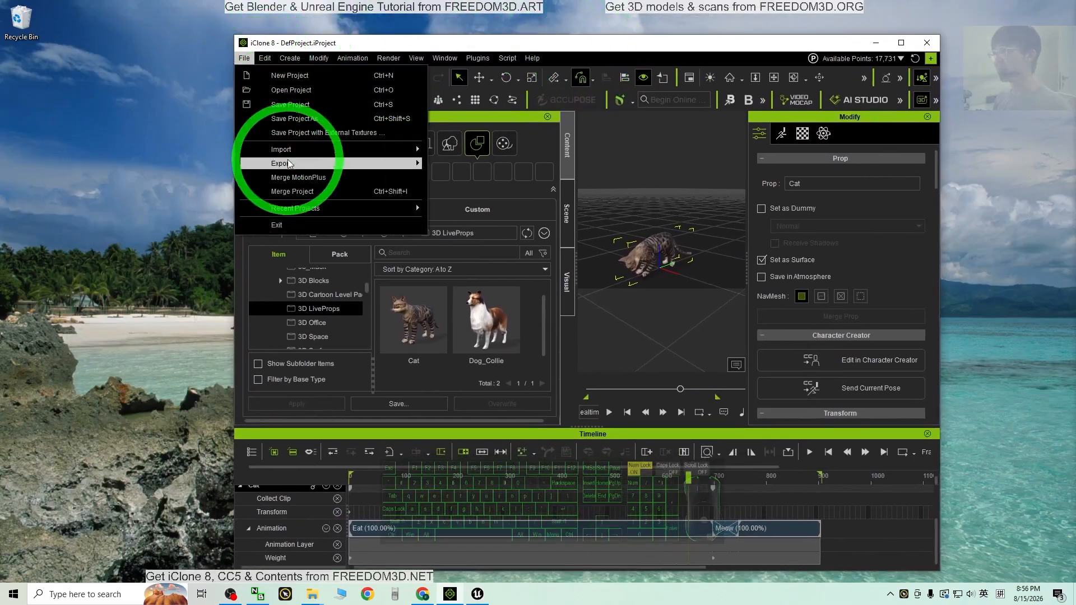
pyautogui.click(901, 44)
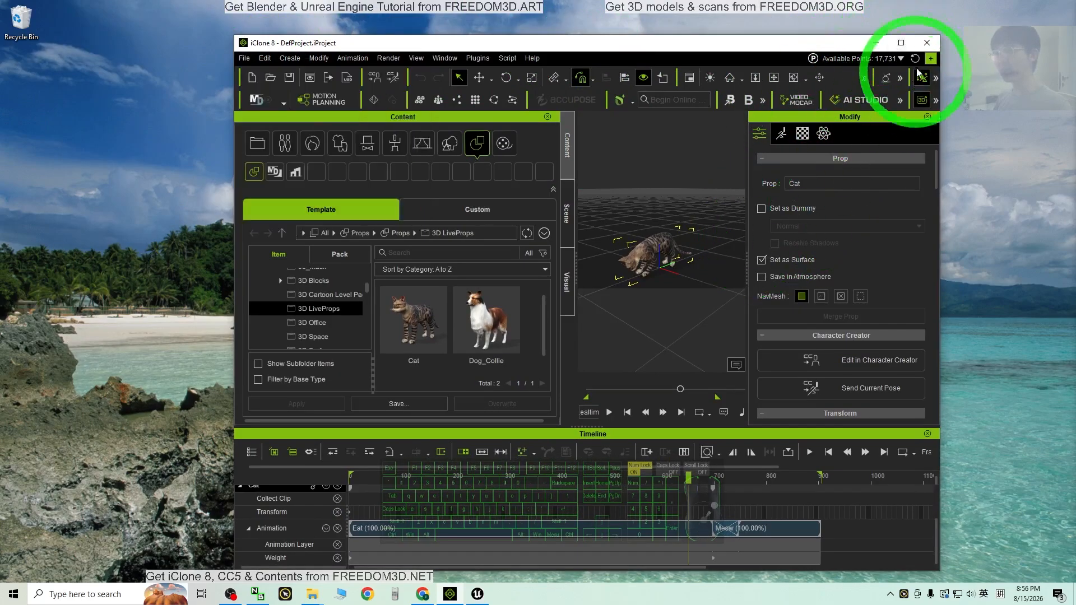
pyautogui.click(901, 44)
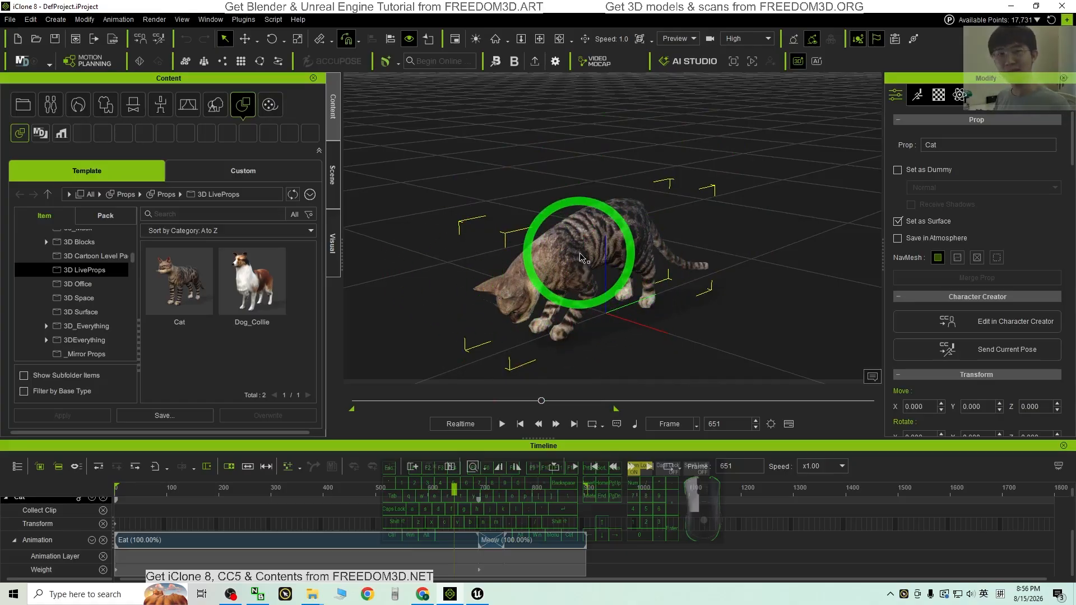
# - Reduce the program window to a smaller size and open the FBX export settings for the cat
pyautogui.doubleClick(79, 6)
pyautogui.click(251, 74)
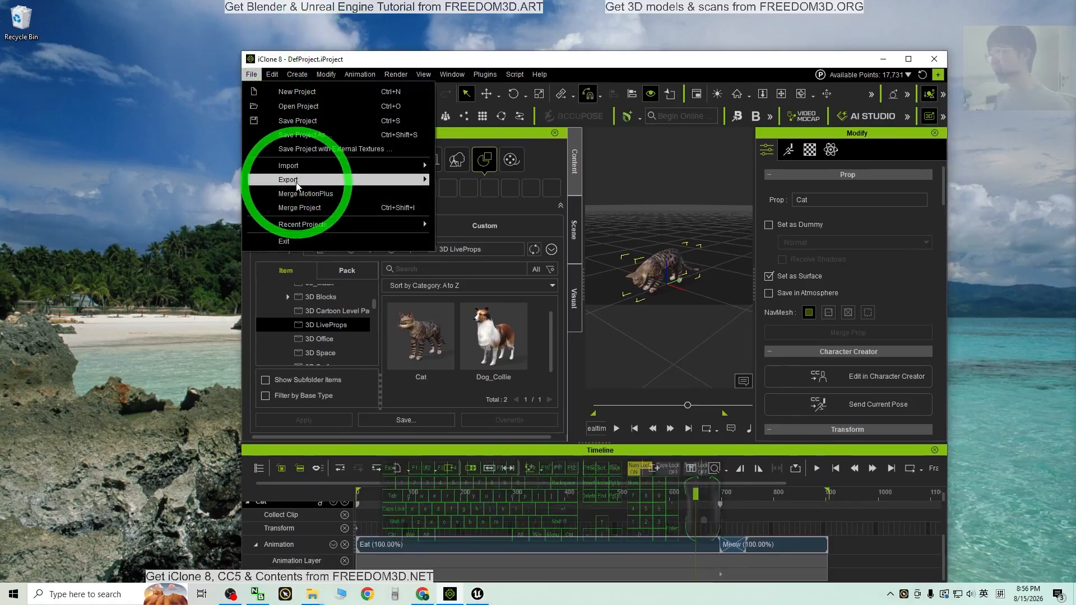
pyautogui.moveTo(392, 179)
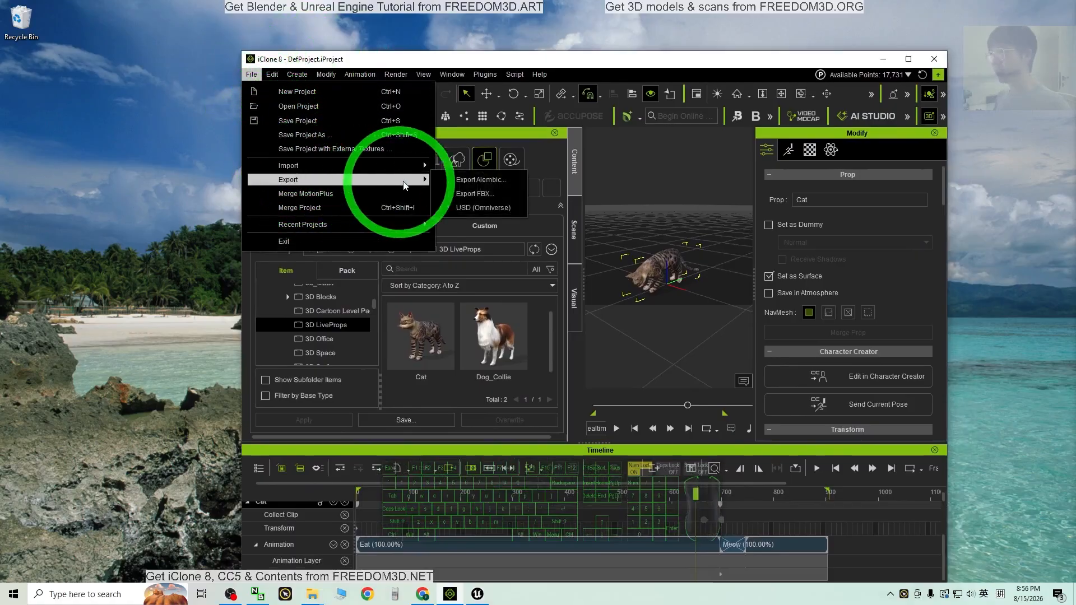
pyautogui.click(478, 193)
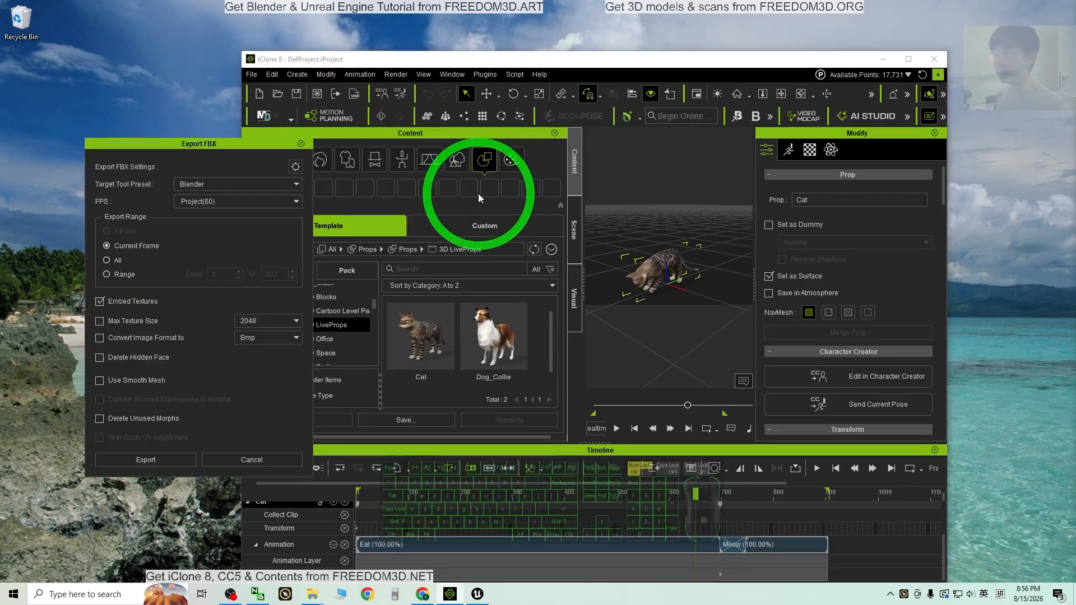
# - Set the FBX export to the Unreal (UE5 Skeleton) preset with frame range 0 to 907 and Merge Opacity to Diffuse Texture enabled
pyautogui.click(198, 184)
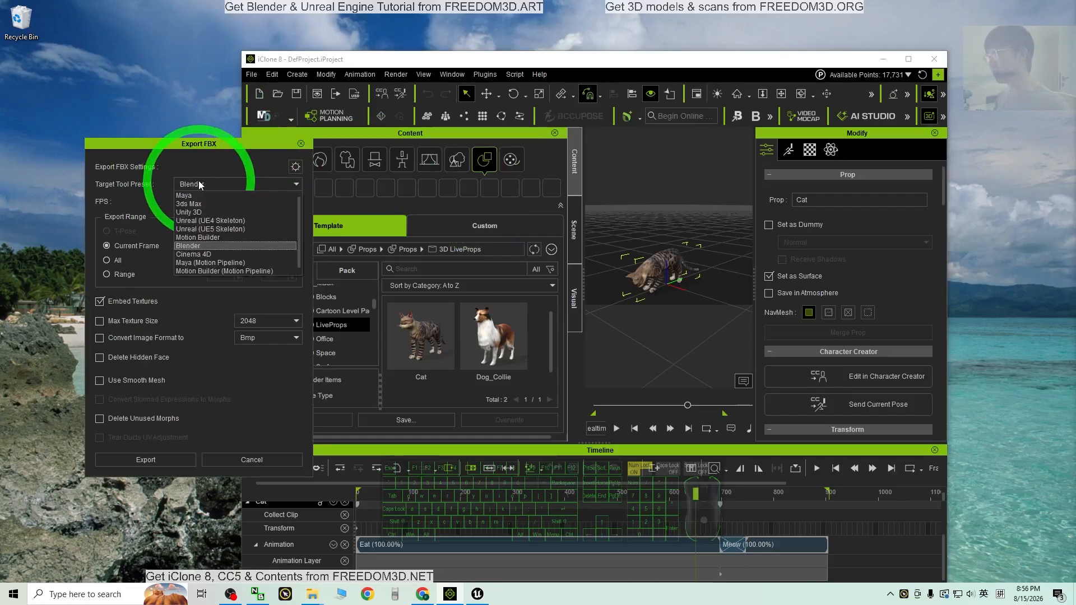
pyautogui.click(206, 230)
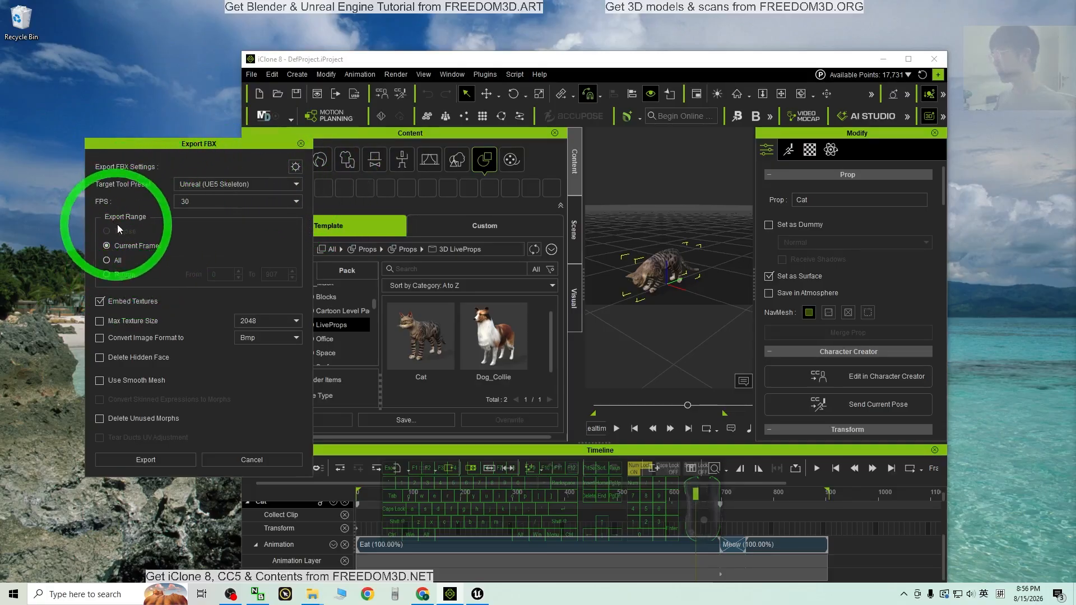
pyautogui.click(107, 274)
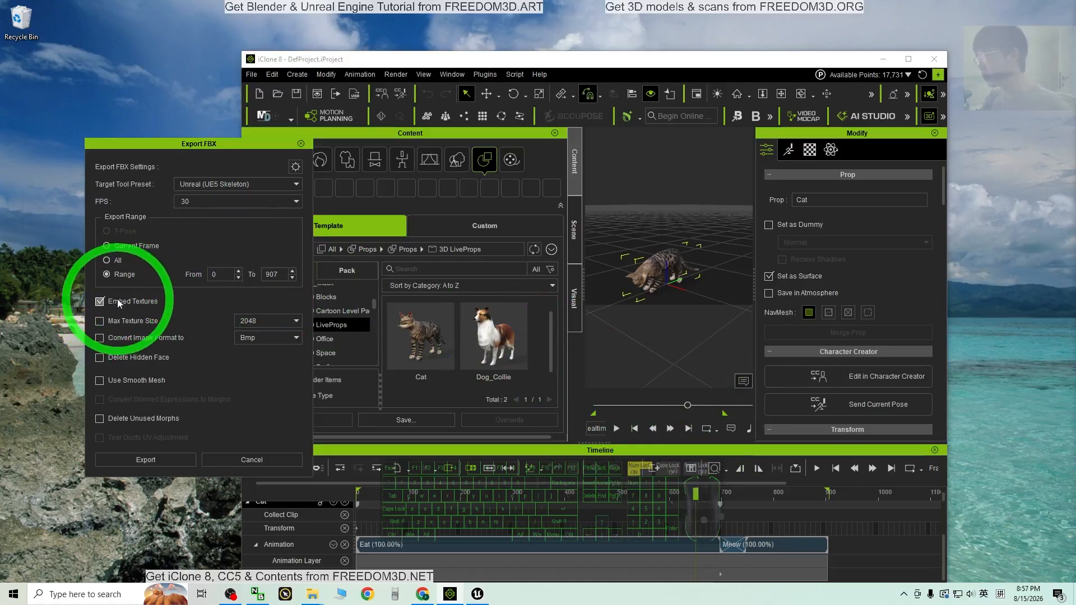
pyautogui.click(296, 168)
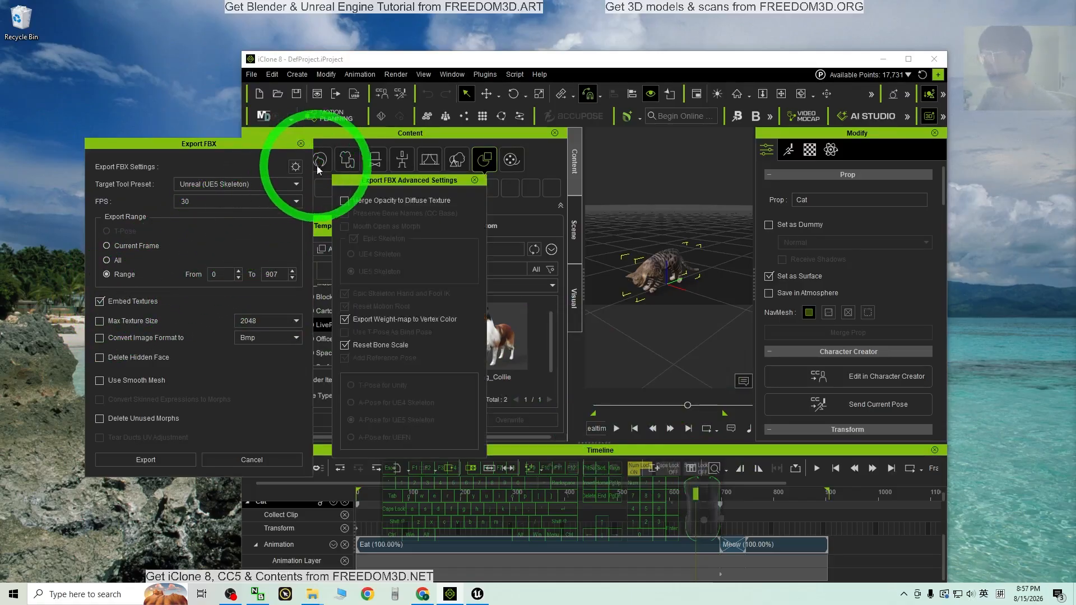
pyautogui.click(347, 201)
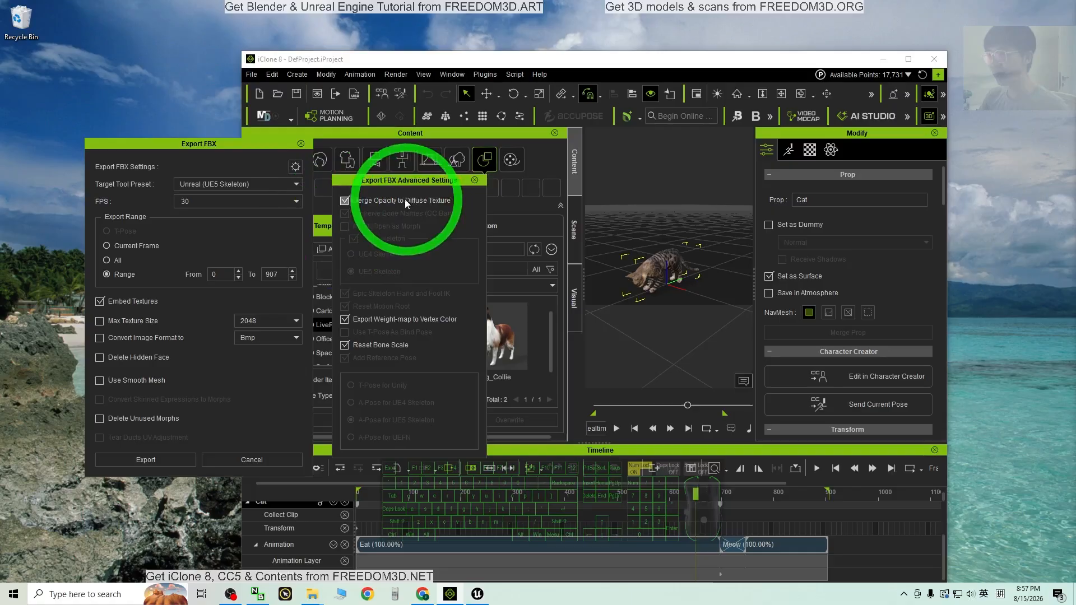
# - Start the FBX export, create a folder named cat01 on the Desktop as the save location, and open it
pyautogui.click(150, 455)
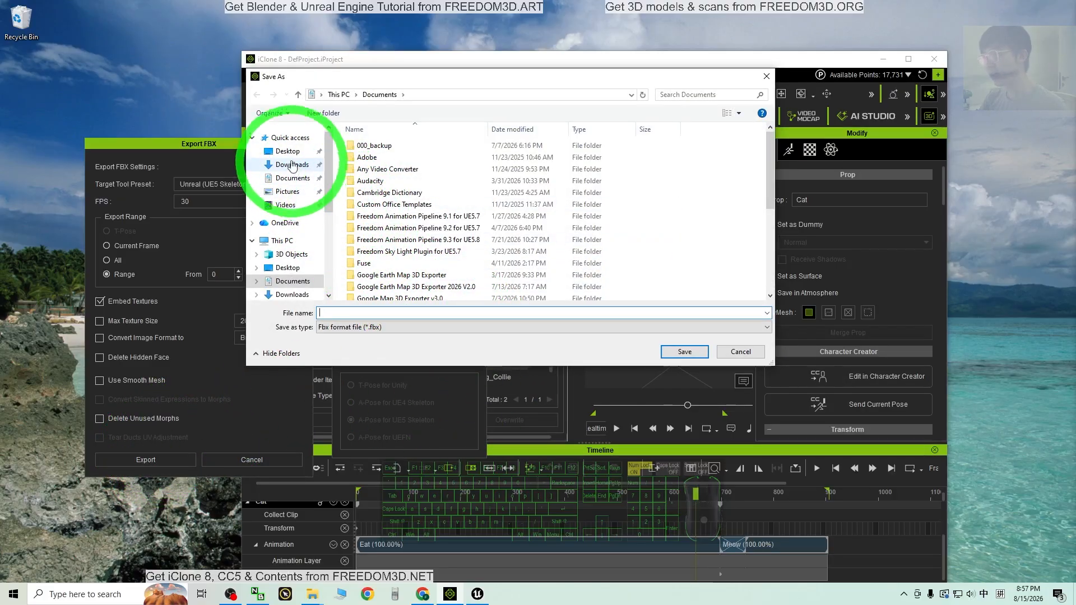
pyautogui.click(287, 151)
pyautogui.rightClick(399, 202)
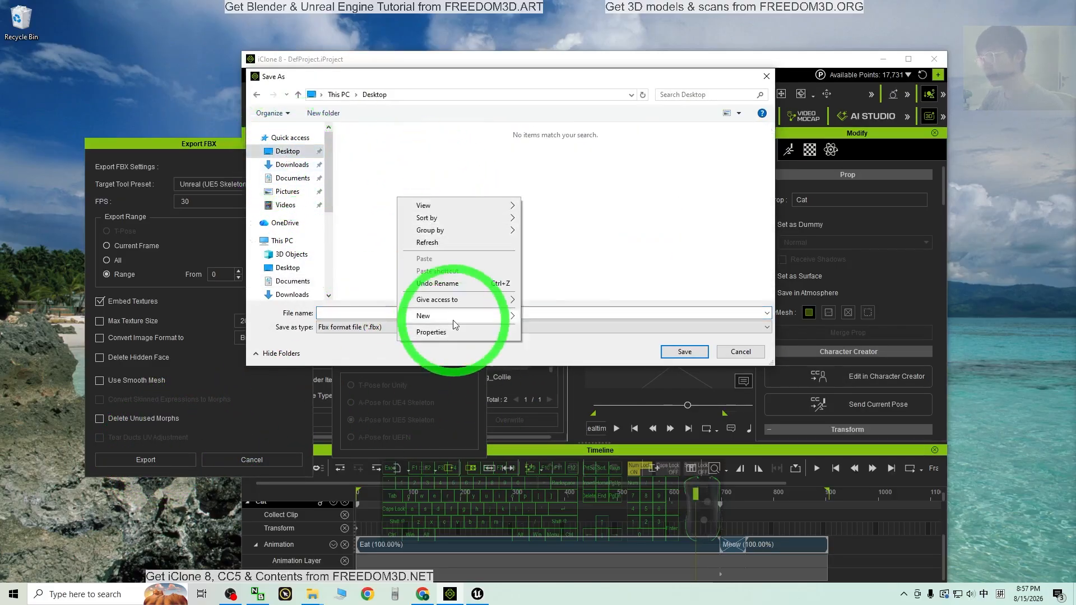
pyautogui.moveTo(456, 315)
pyautogui.click(542, 318)
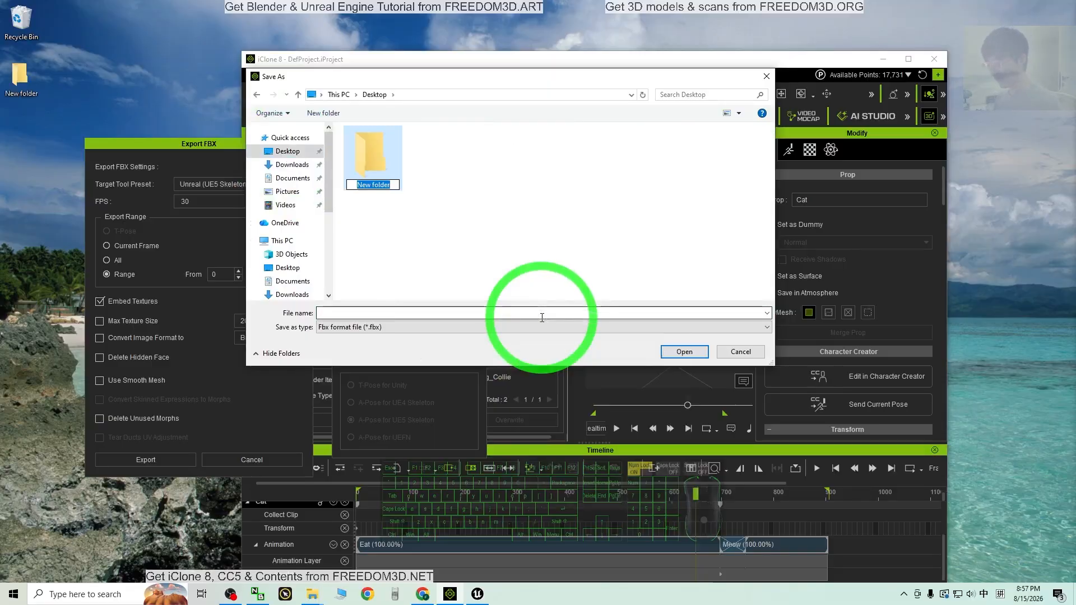
pyautogui.write('cat0')
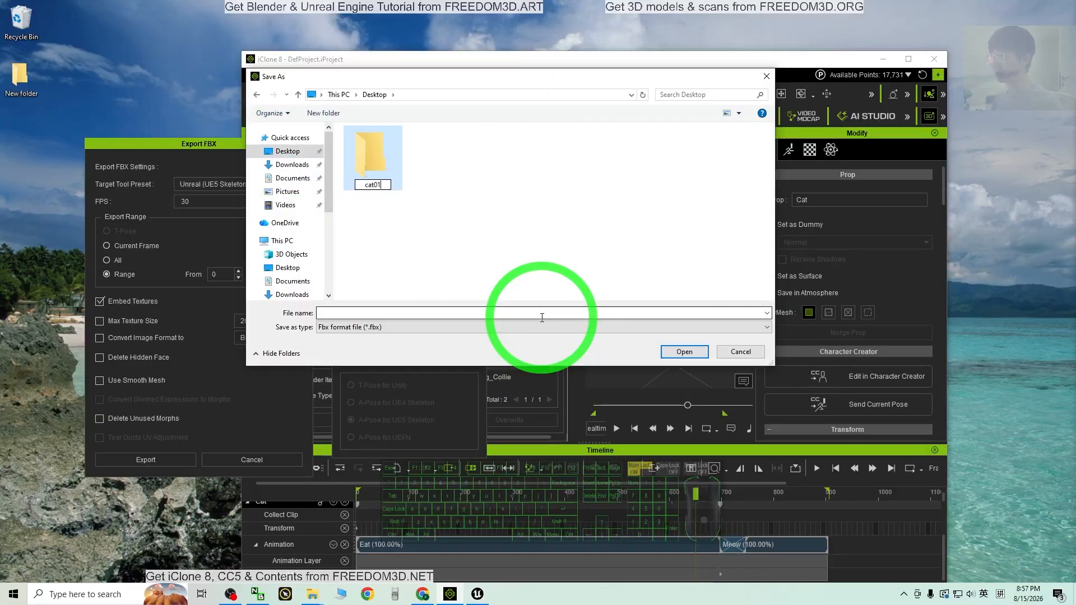
pyautogui.write('1')
pyautogui.doubleClick(382, 163)
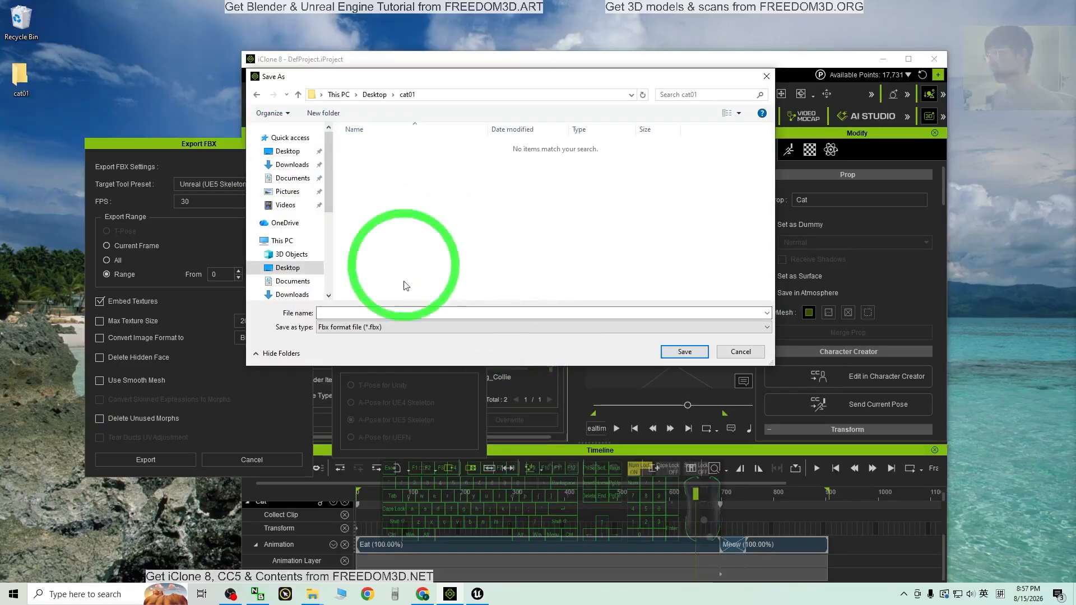
# - Save the export as cat01 in FBX format and accept the Auto Setup notice
pyautogui.click(346, 312)
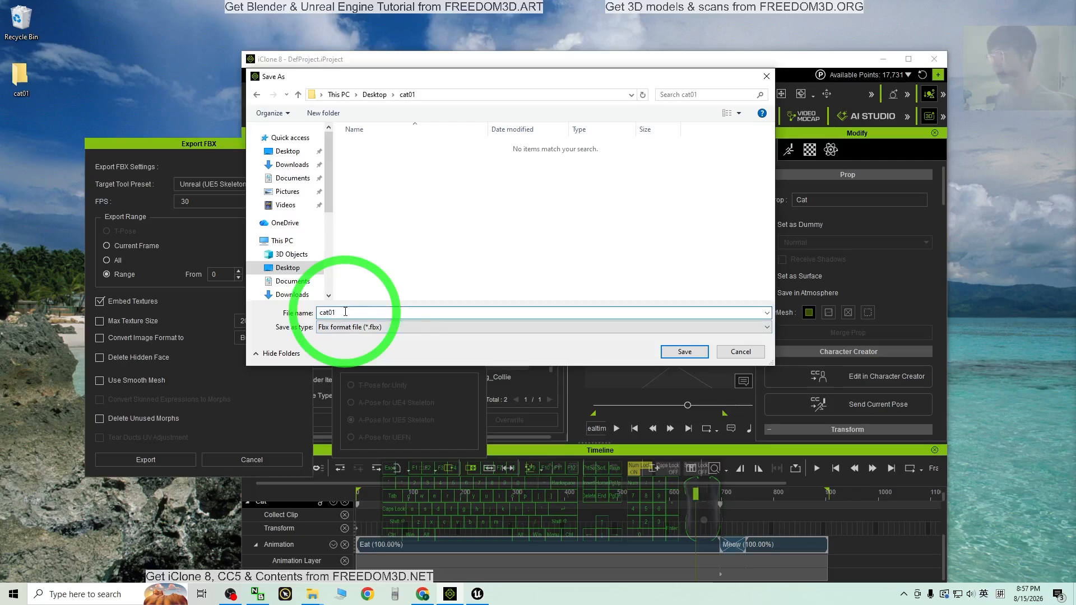
pyautogui.click(684, 351)
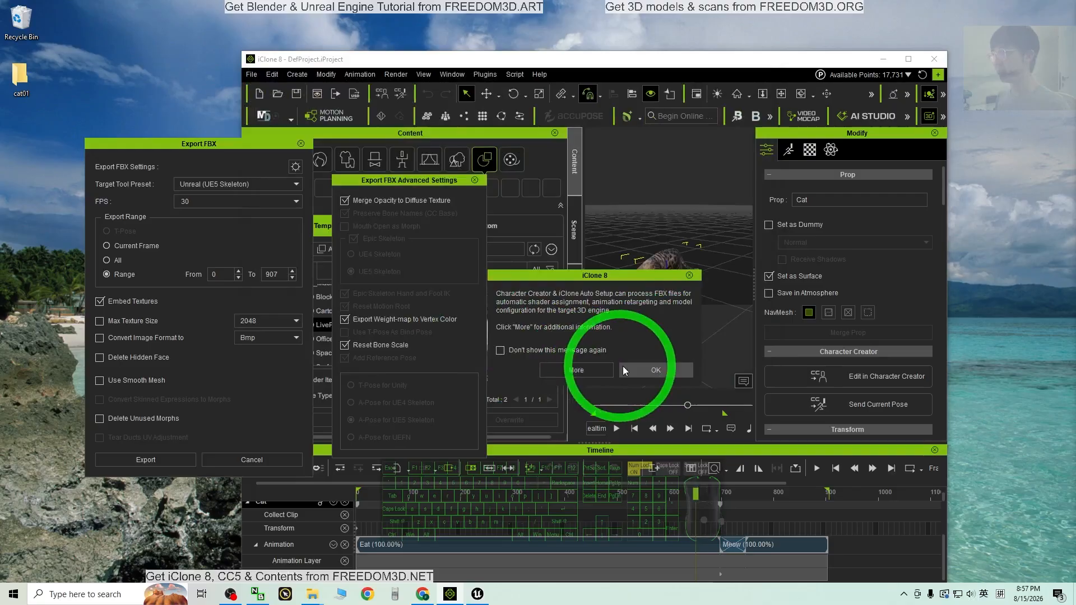
pyautogui.click(644, 371)
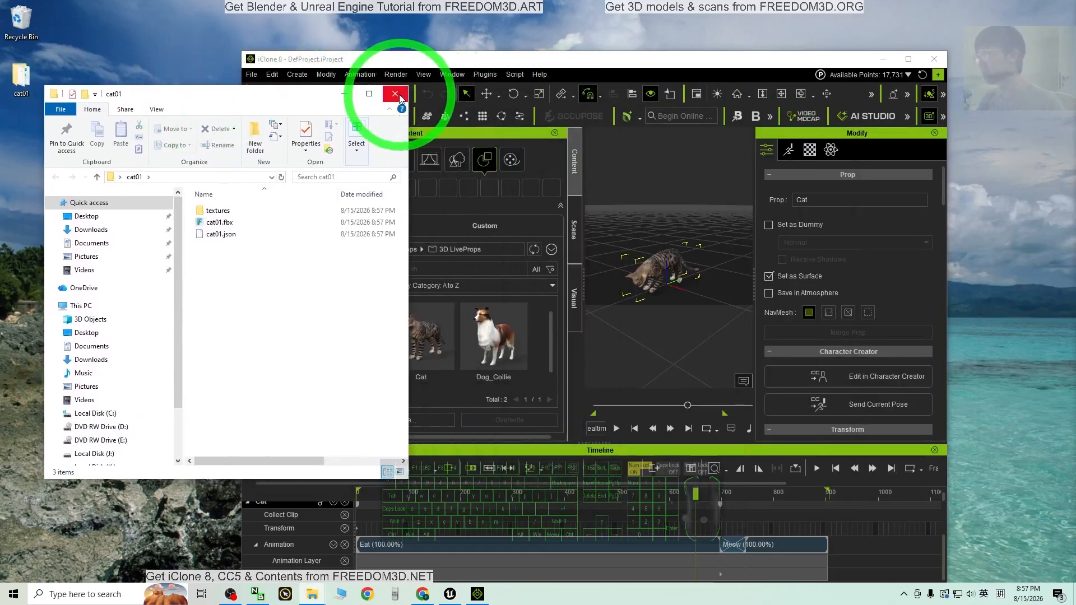
# - Check the exported files in the desktop cat01 folder and preview cat01.fbx from the side in Autodesk FBX Review
pyautogui.click(395, 98)
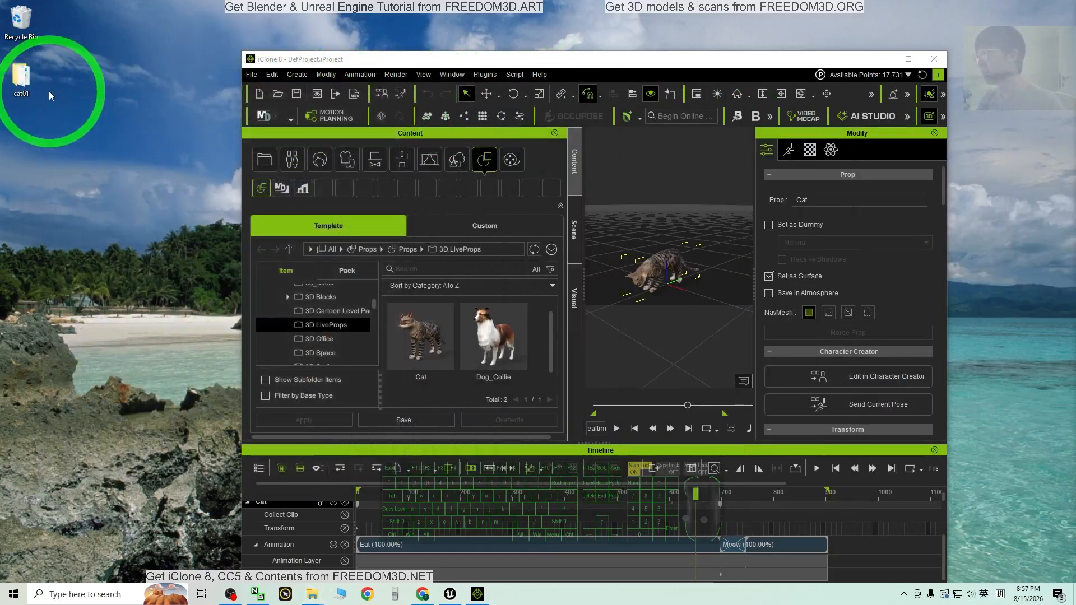
pyautogui.doubleClick(23, 76)
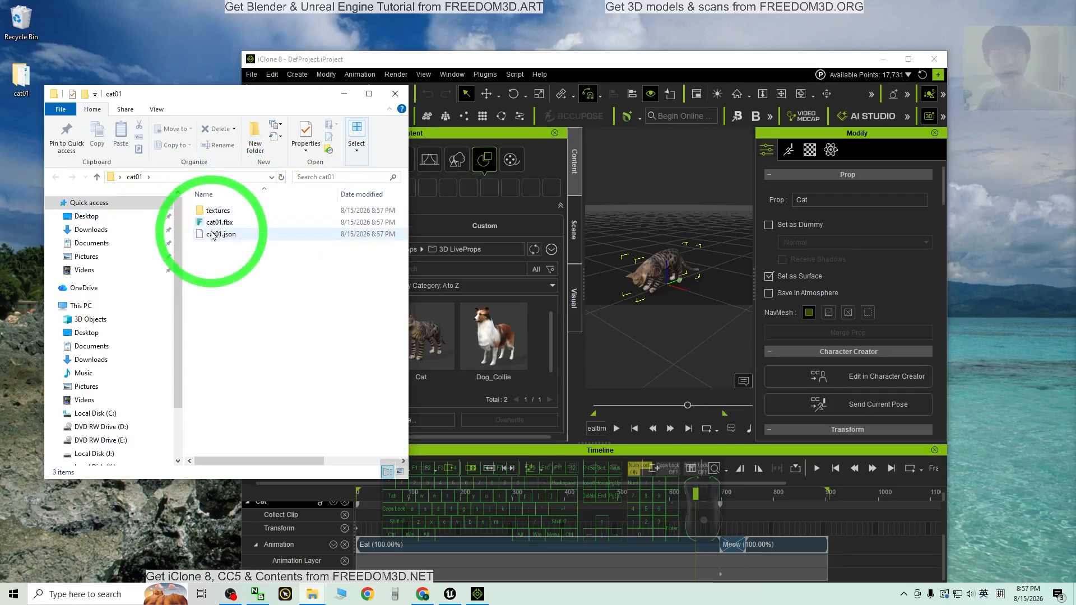
pyautogui.doubleClick(212, 235)
pyautogui.press('Escape')
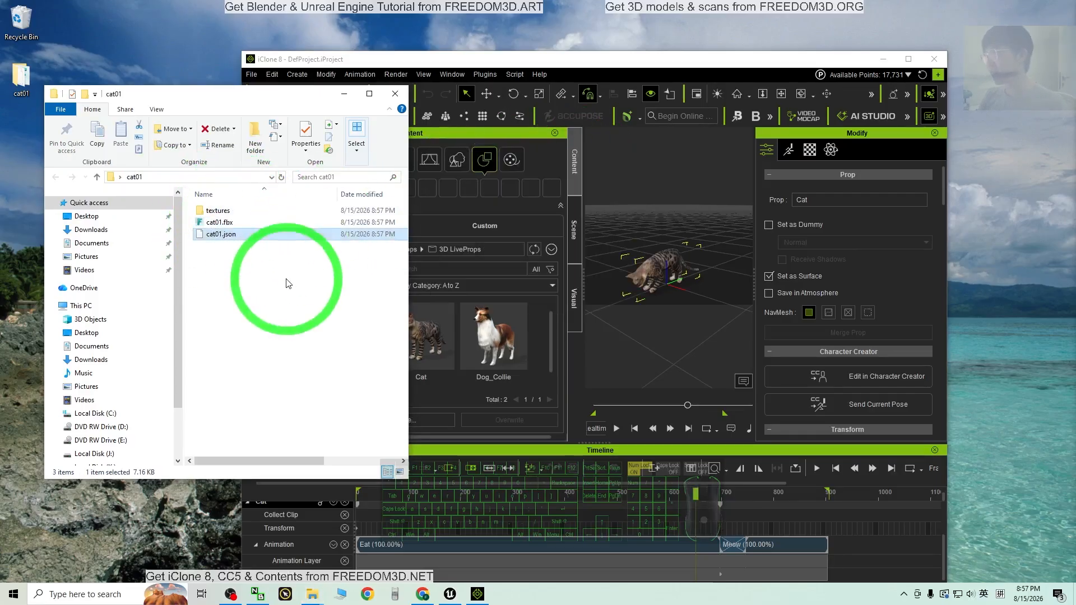
pyautogui.doubleClick(213, 223)
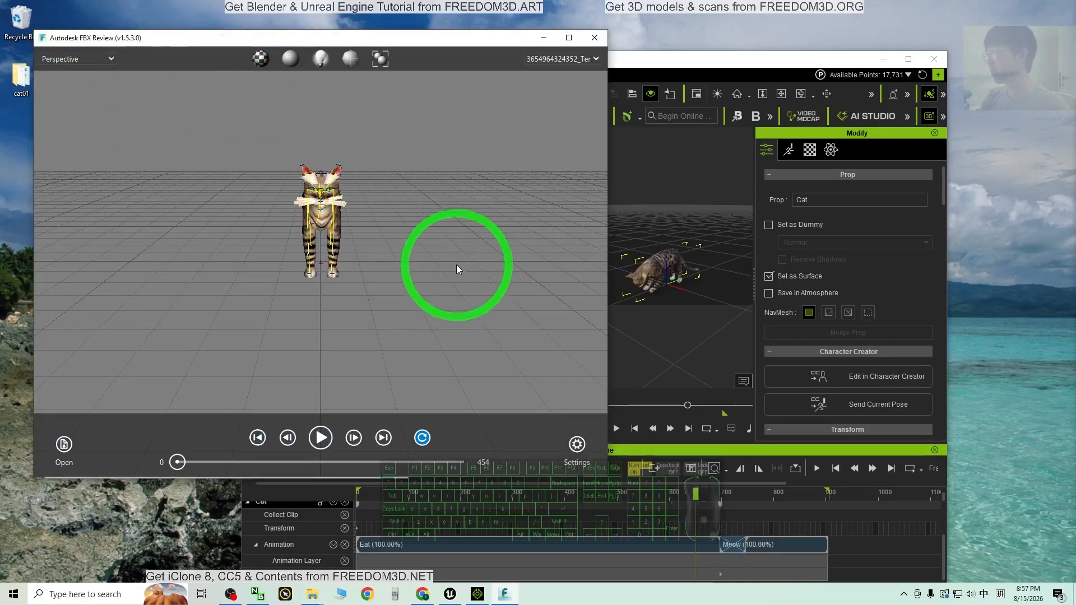
pyautogui.moveTo(456, 267); pyautogui.dragTo(365, 269)
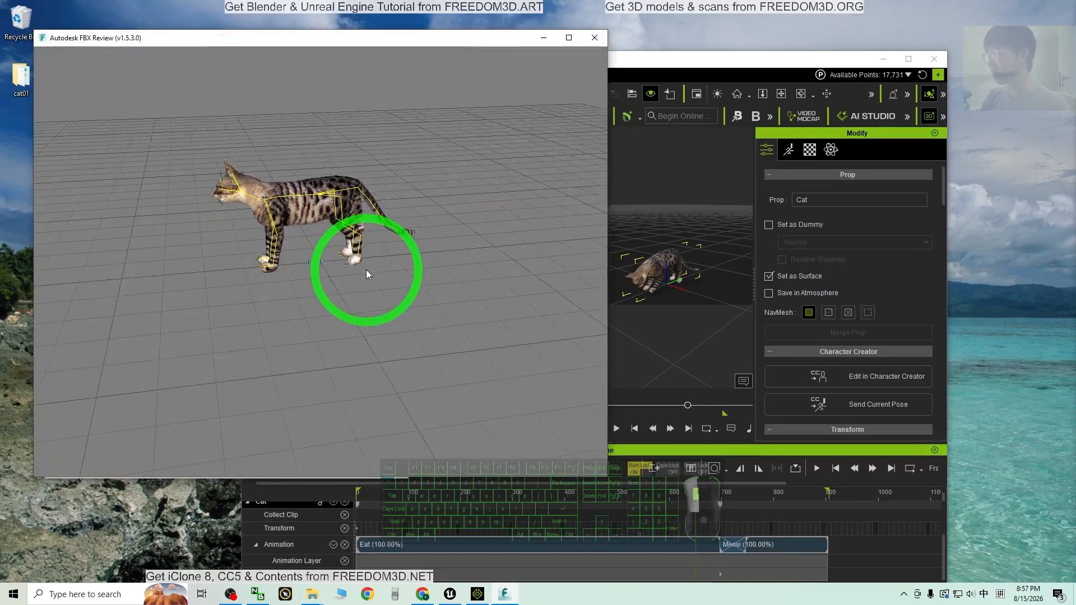
pyautogui.click(595, 38)
# - Switch from iClone to Unreal Engine and create a new Third Person Games project named MyProject6
pyautogui.click(885, 61)
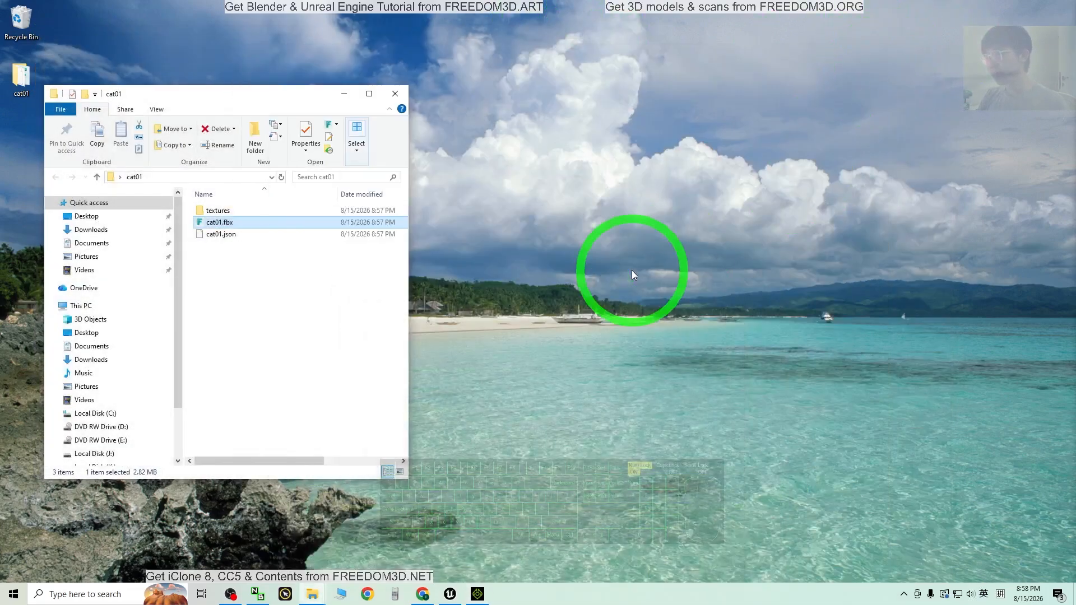
pyautogui.click(456, 598)
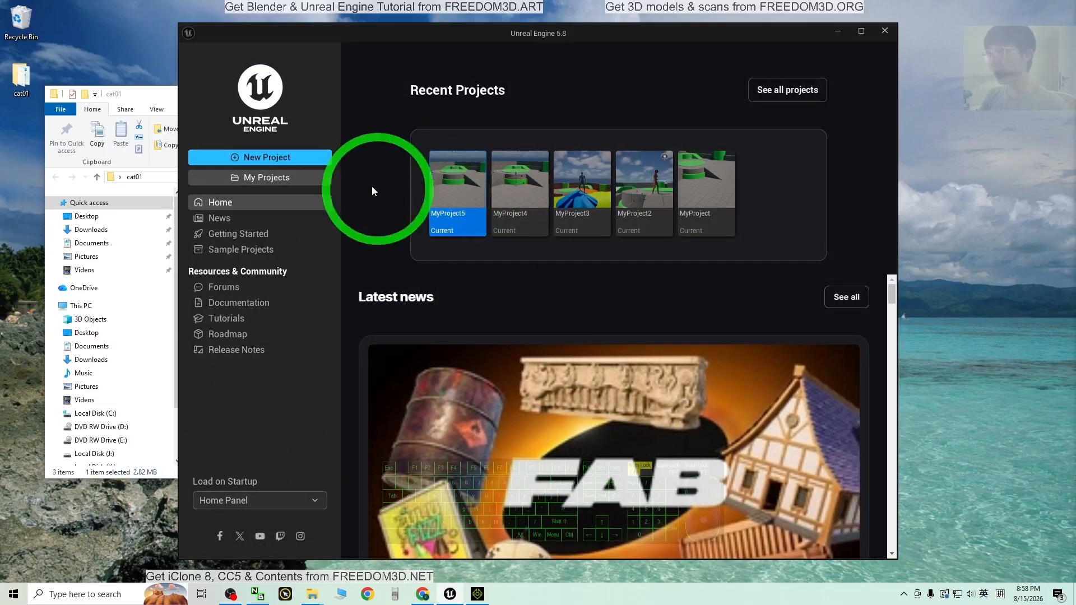
pyautogui.click(246, 156)
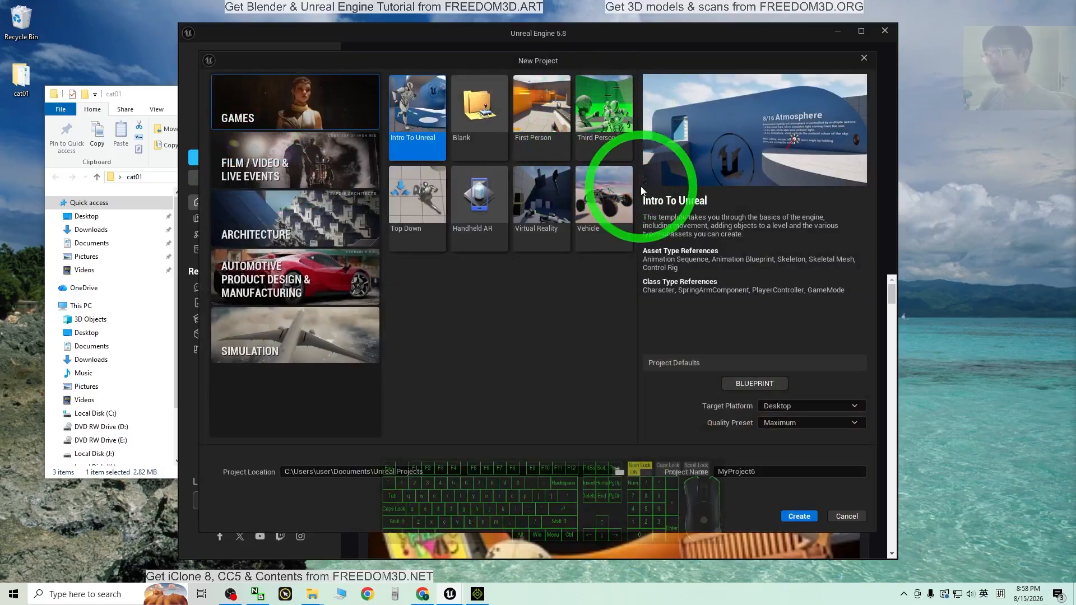
pyautogui.click(604, 113)
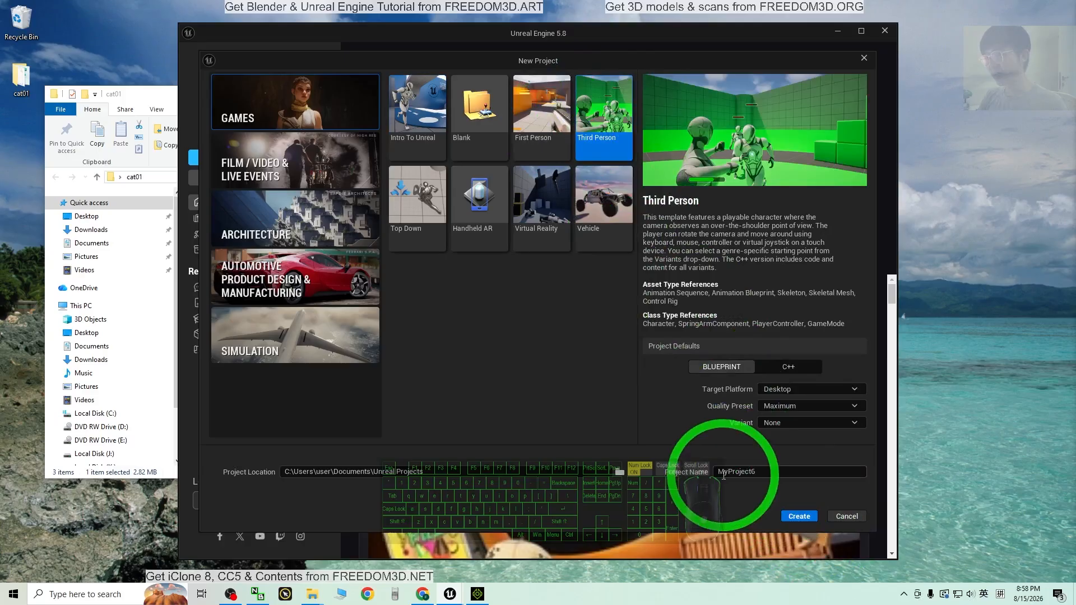
pyautogui.click(797, 516)
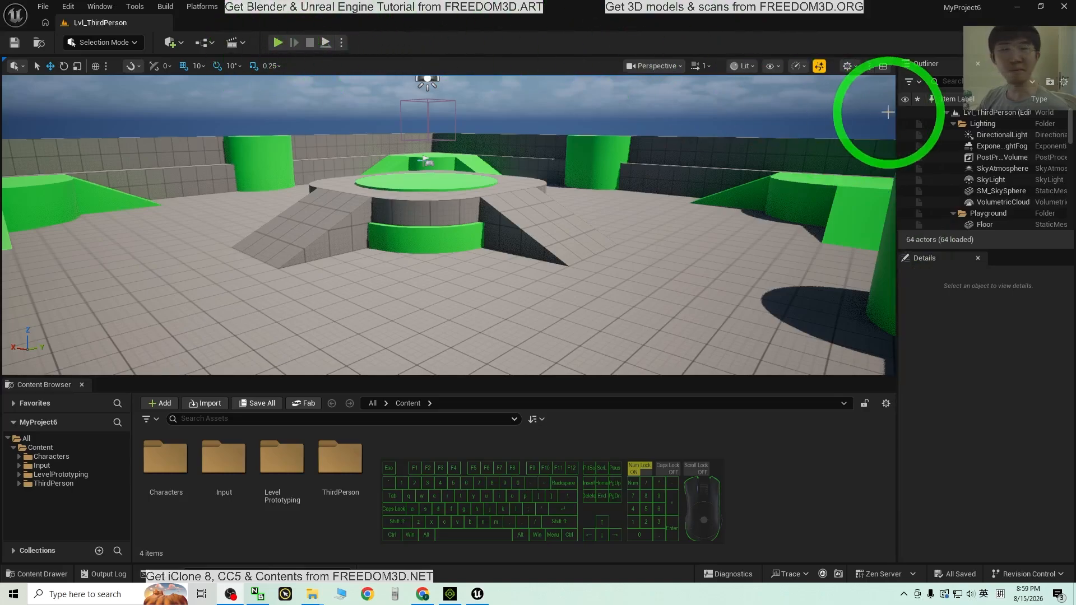
# - Close the Content Browser and reopen it as Content Browser 1
pyautogui.click(82, 385)
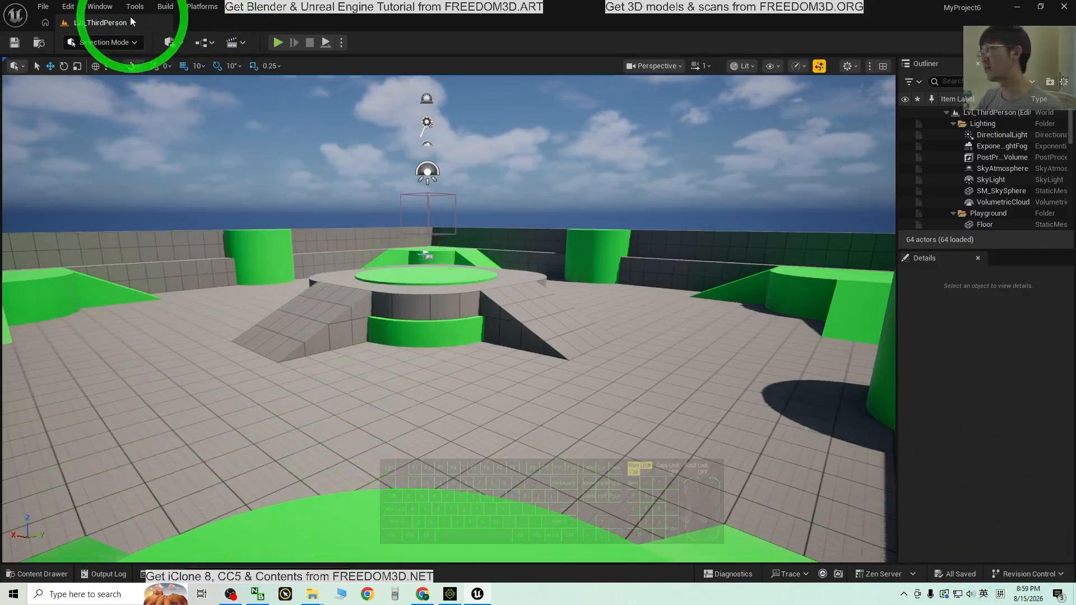
pyautogui.click(100, 7)
pyautogui.moveTo(137, 70)
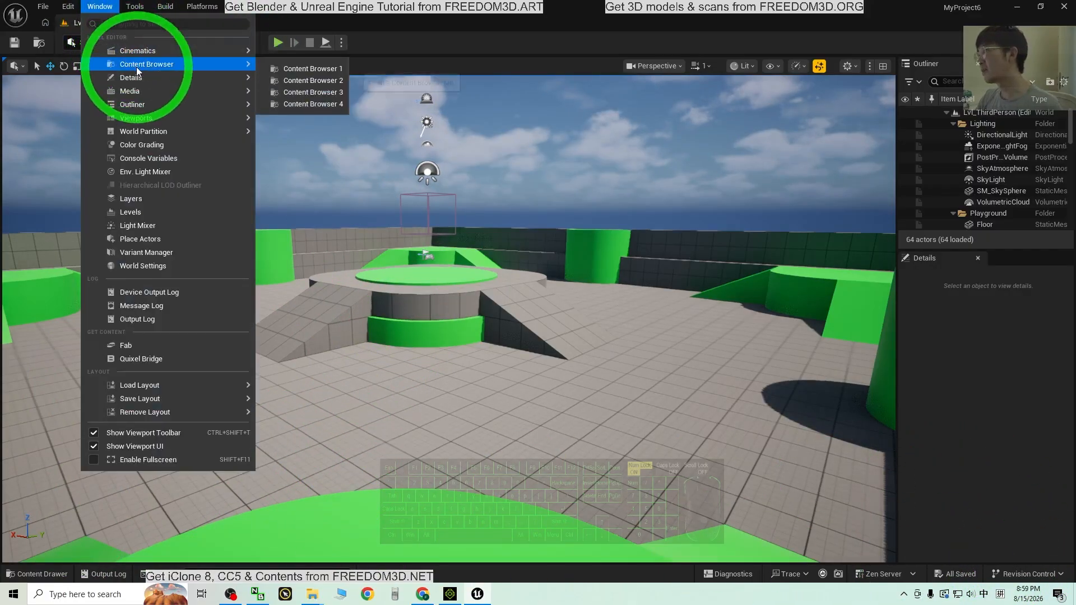
pyautogui.click(313, 69)
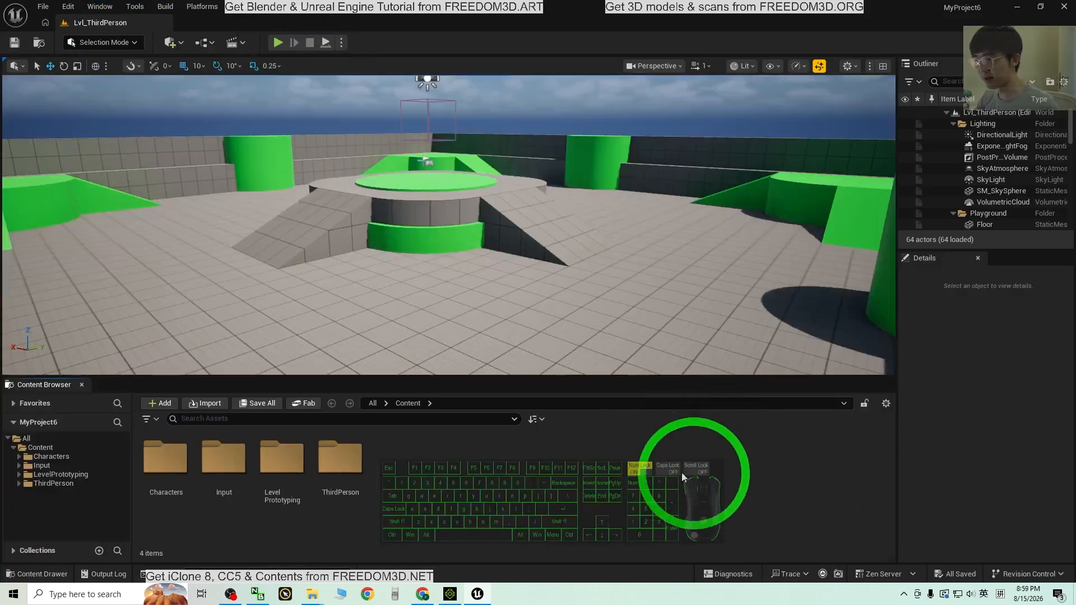
# - Create a folder named Cat01 inside the project's Content folder and open it
pyautogui.rightClick(432, 502)
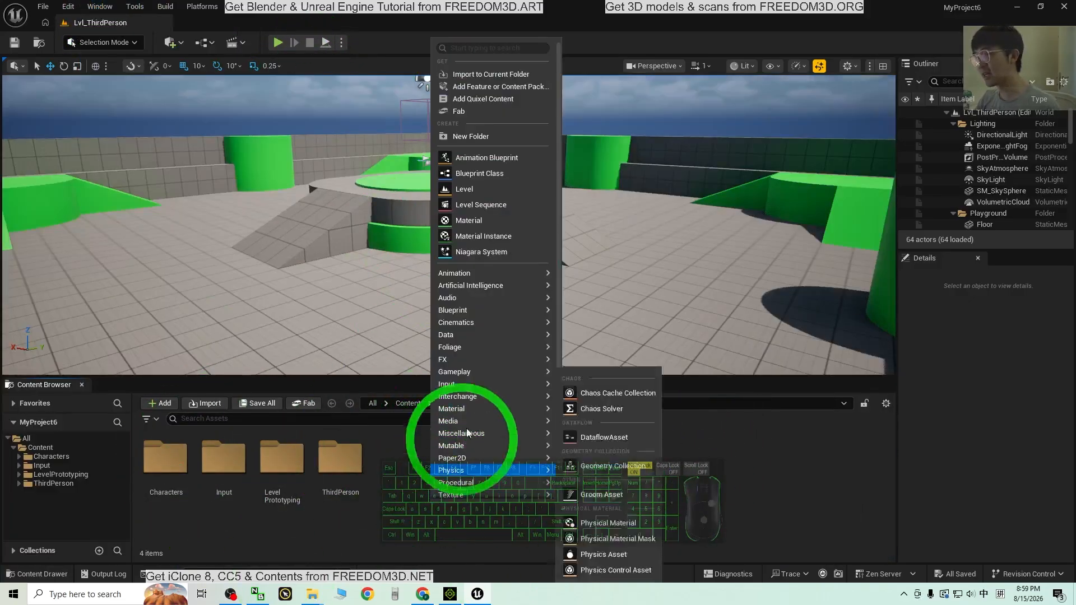
pyautogui.click(408, 391)
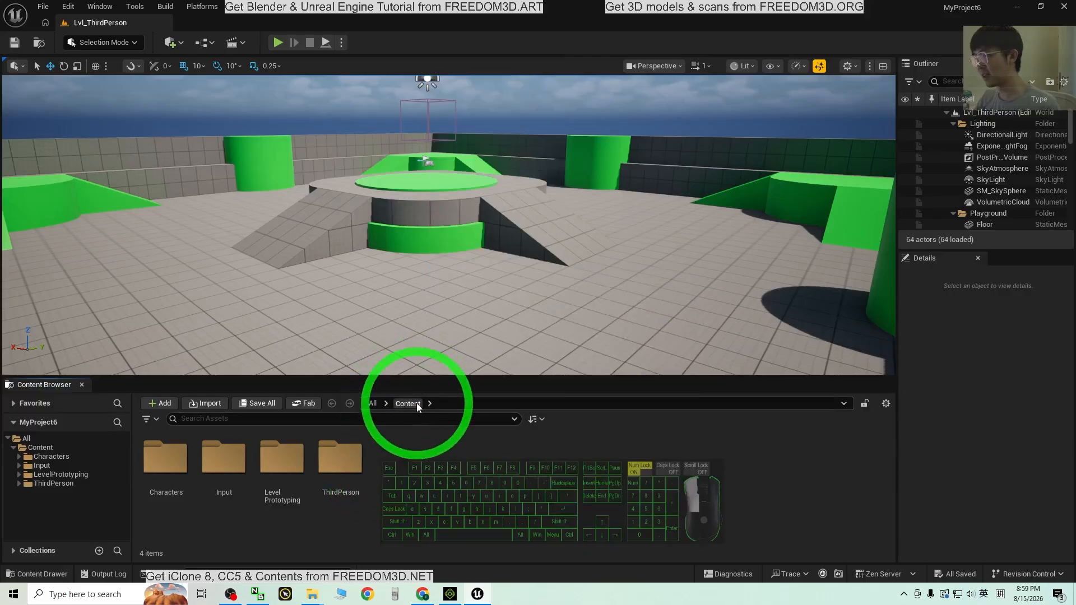
pyautogui.rightClick(402, 516)
pyautogui.click(451, 156)
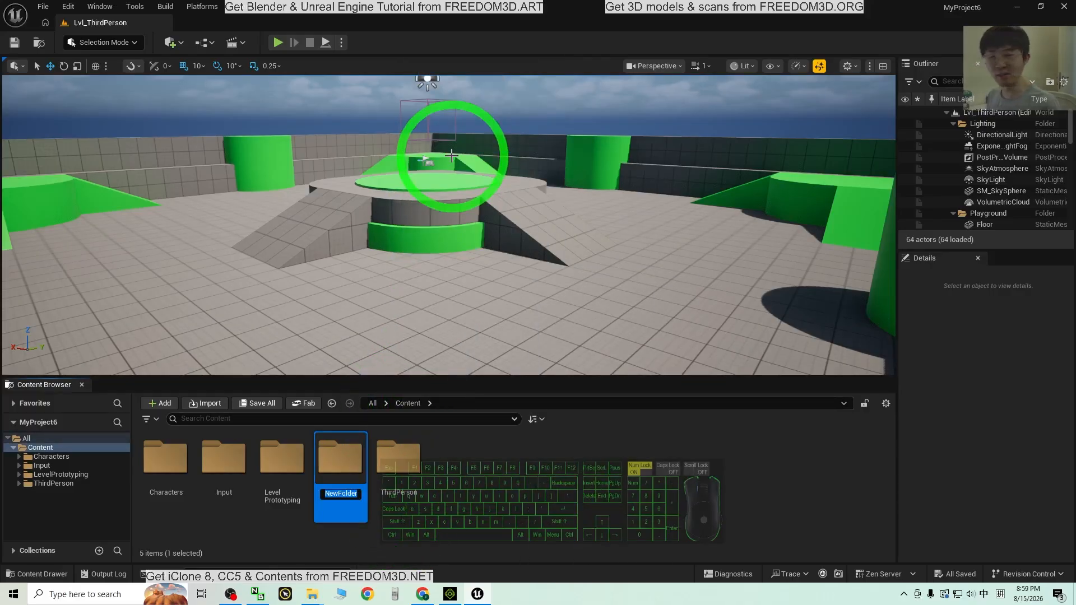
pyautogui.write('Cat01')
pyautogui.press('Return')
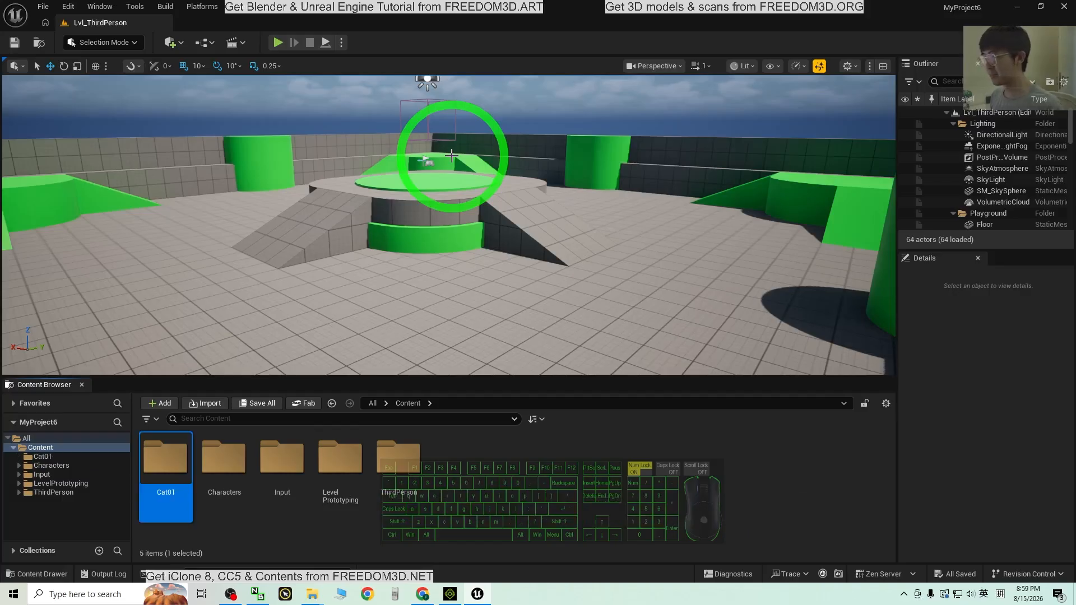
pyautogui.doubleClick(157, 446)
# - Shrink the Unreal editor window beside the file window and bring cat01.fbx into the Cat01 folder for import
pyautogui.moveTo(391, 2); pyautogui.dragTo(705, 57)
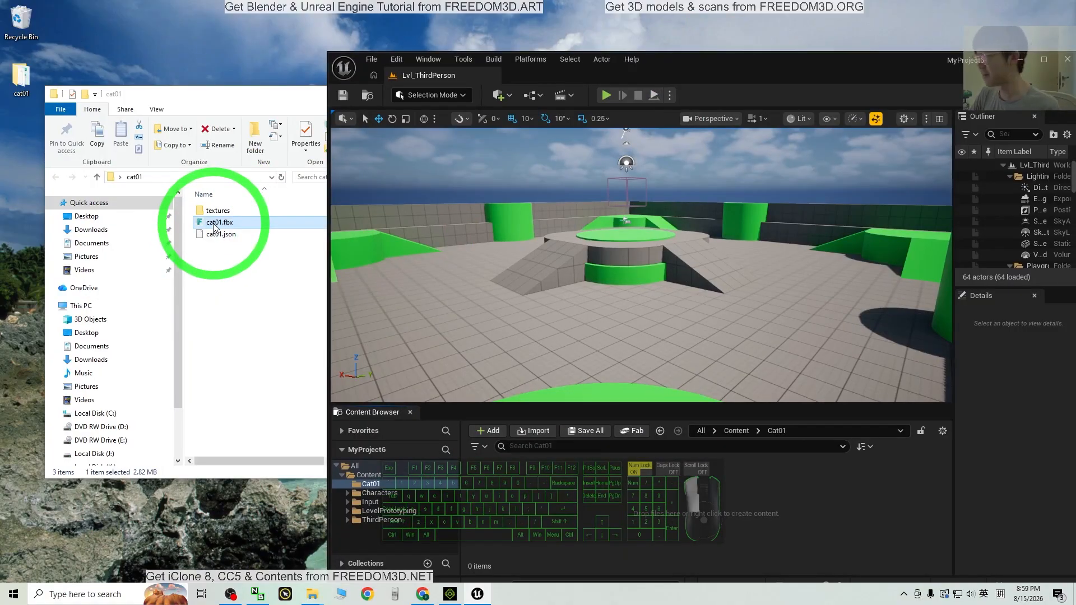
pyautogui.moveTo(215, 227); pyautogui.dragTo(533, 452)
pyautogui.moveTo(546, 514); pyautogui.dragTo(543, 508)
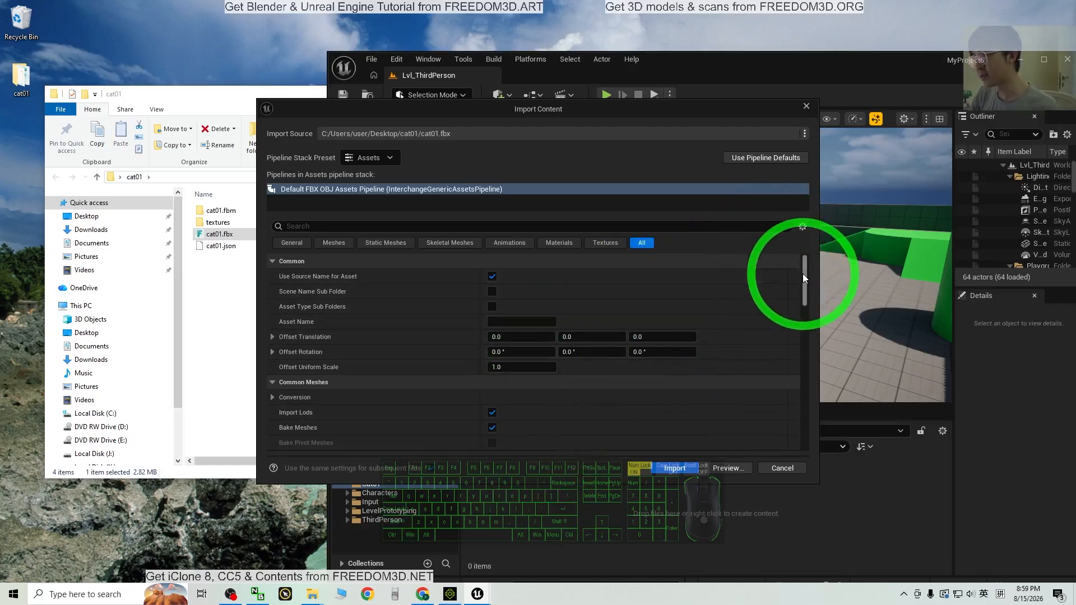
# - Set the import's Animation Length to Animated Time and import the cat FBX
pyautogui.moveTo(805, 268); pyautogui.dragTo(815, 374)
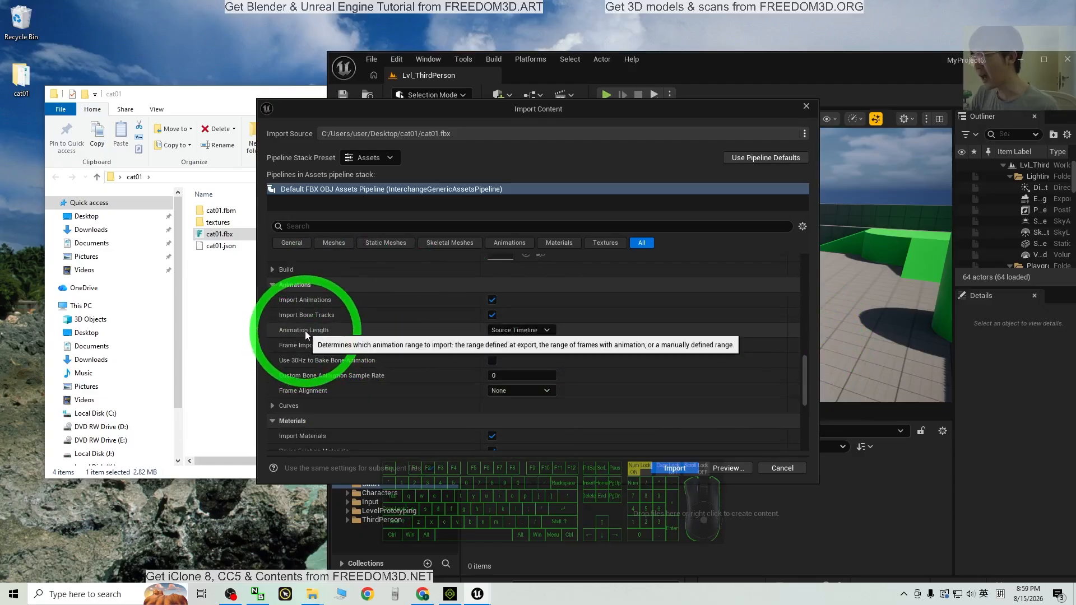
pyautogui.click(535, 331)
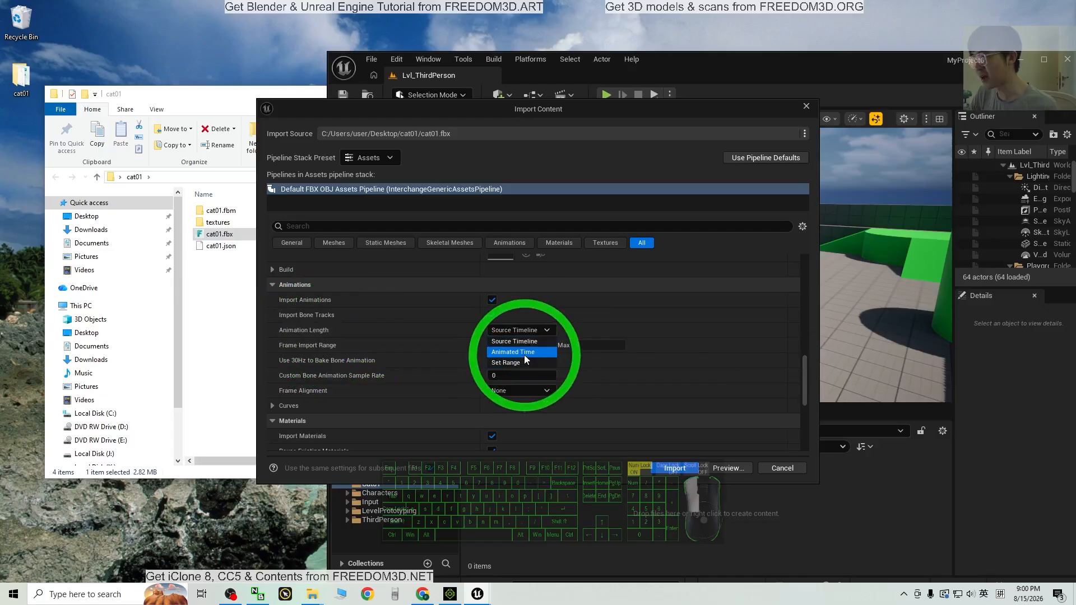
pyautogui.click(525, 355)
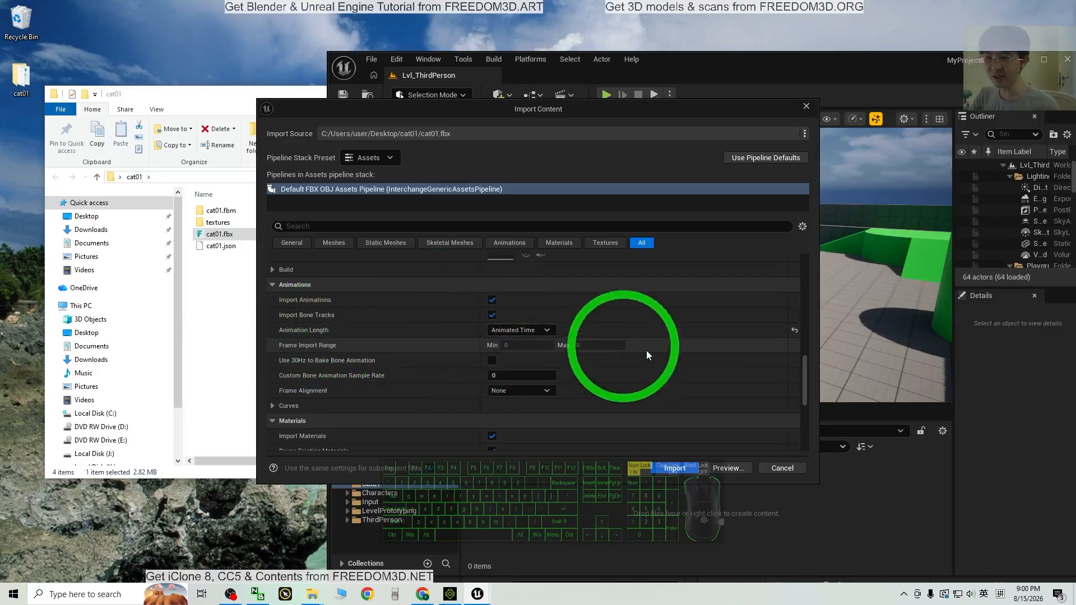
pyautogui.click(674, 468)
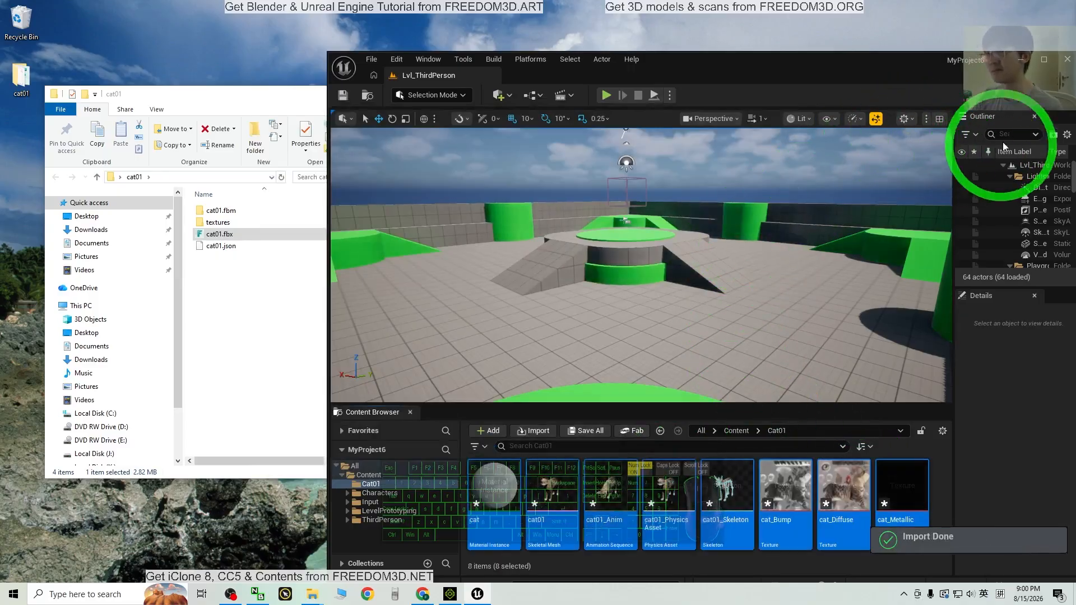
# - Maximize the editor window and open the imported cat01 skeletal mesh in its asset editor
pyautogui.click(1043, 59)
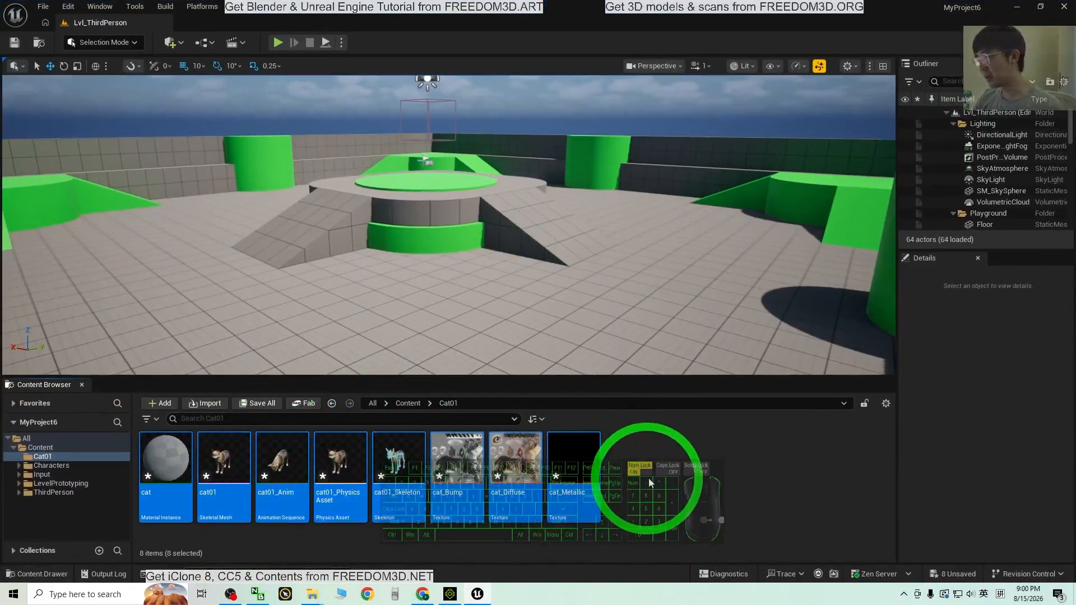
pyautogui.moveTo(536, 442)
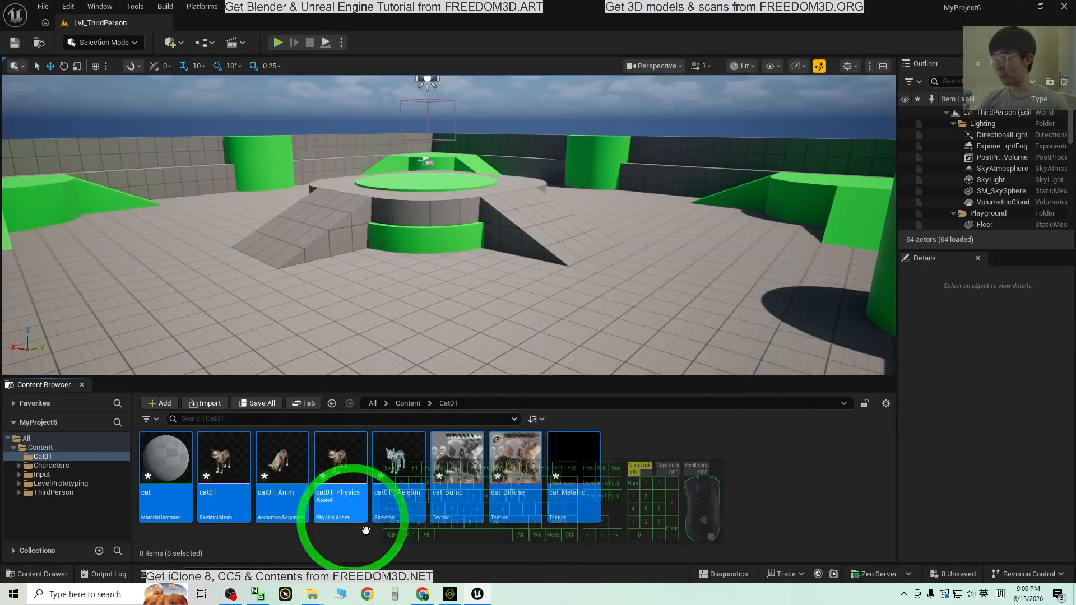
pyautogui.moveTo(229, 516)
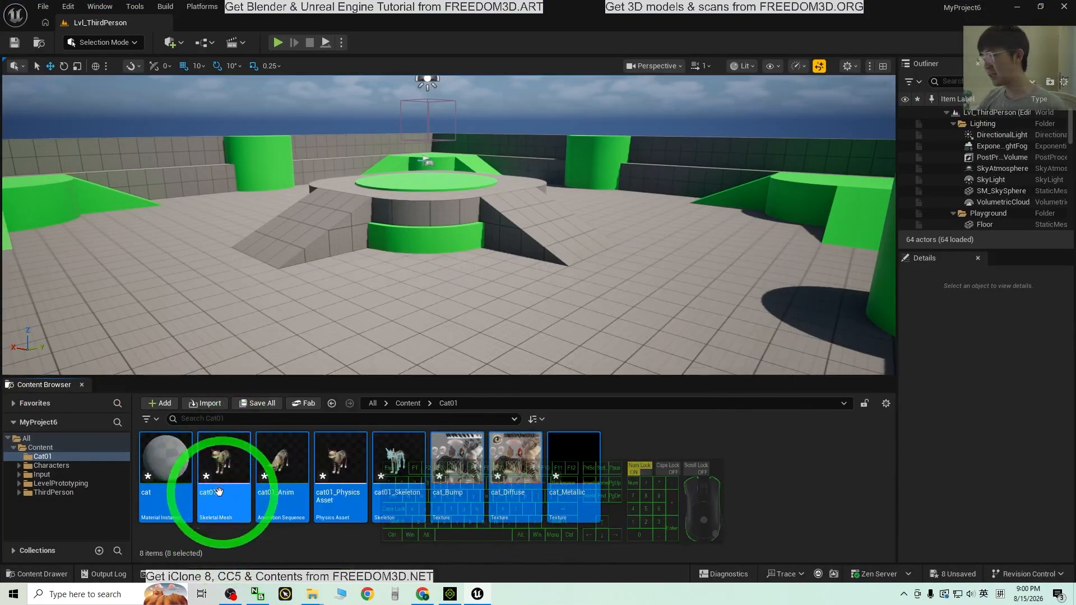
pyautogui.doubleClick(220, 472)
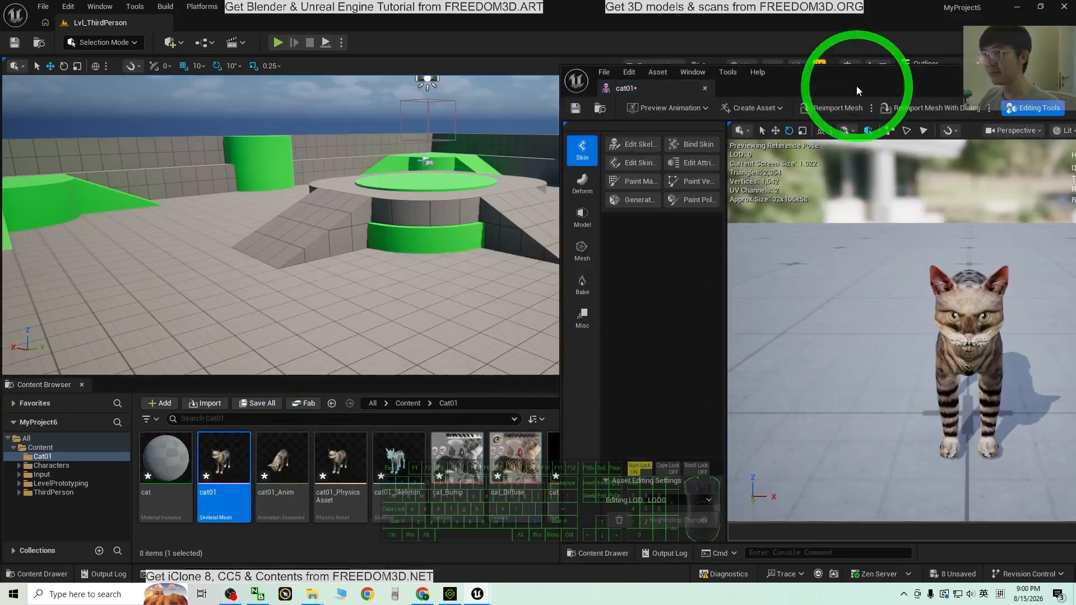
# - Inspect the textured cat01 skeletal mesh from several sides in a maximized asset editor, and close the editor
pyautogui.doubleClick(855, 81)
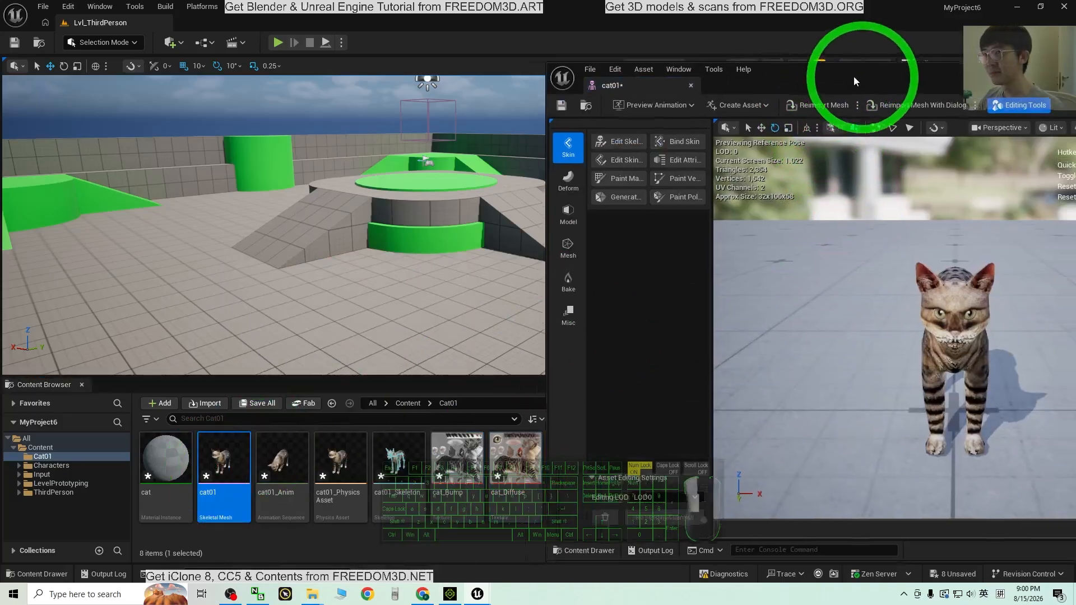
pyautogui.keyDown('alt'); pyautogui.moveTo(711, 392); pyautogui.dragTo(324, 267); pyautogui.keyUp('alt')
pyautogui.keyDown('alt'); pyautogui.moveTo(381, 340); pyautogui.dragTo(511, 314); pyautogui.keyUp('alt')
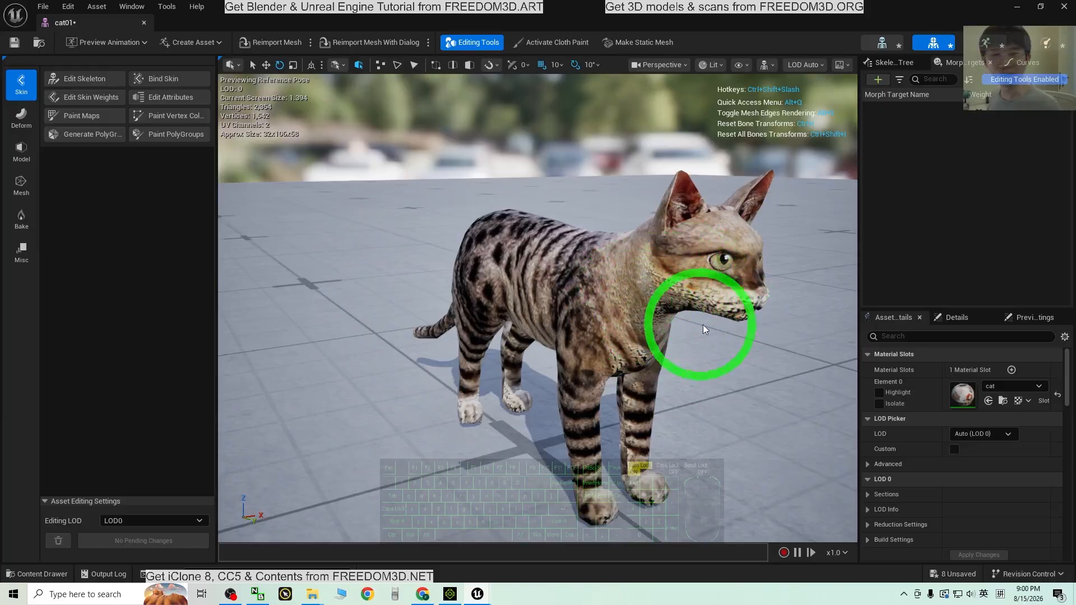
pyautogui.keyDown('alt'); pyautogui.moveTo(705, 329); pyautogui.dragTo(495, 249); pyautogui.keyUp('alt')
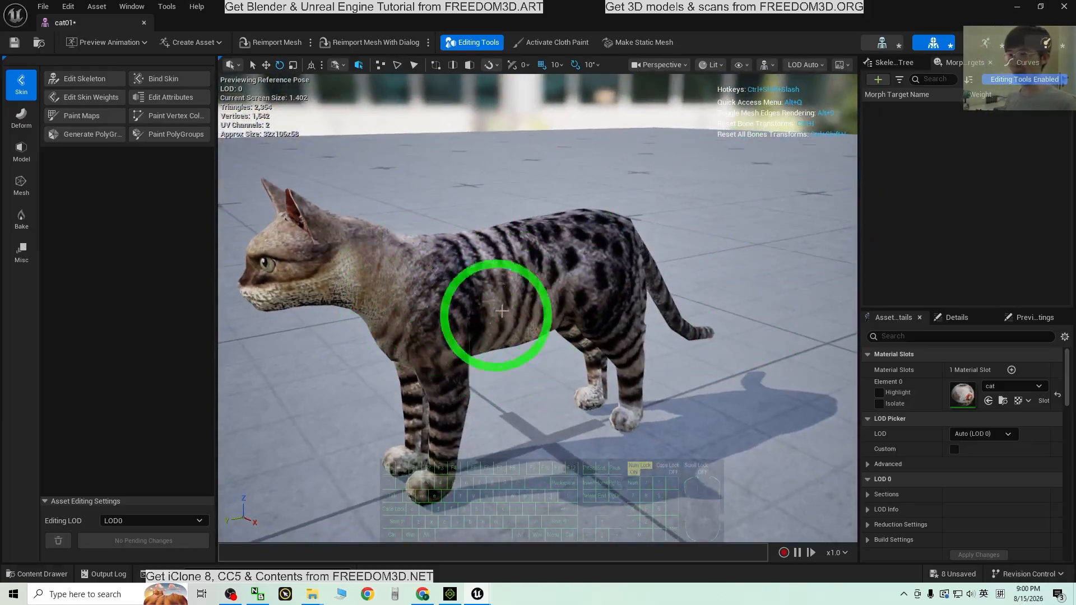
pyautogui.click(1064, 6)
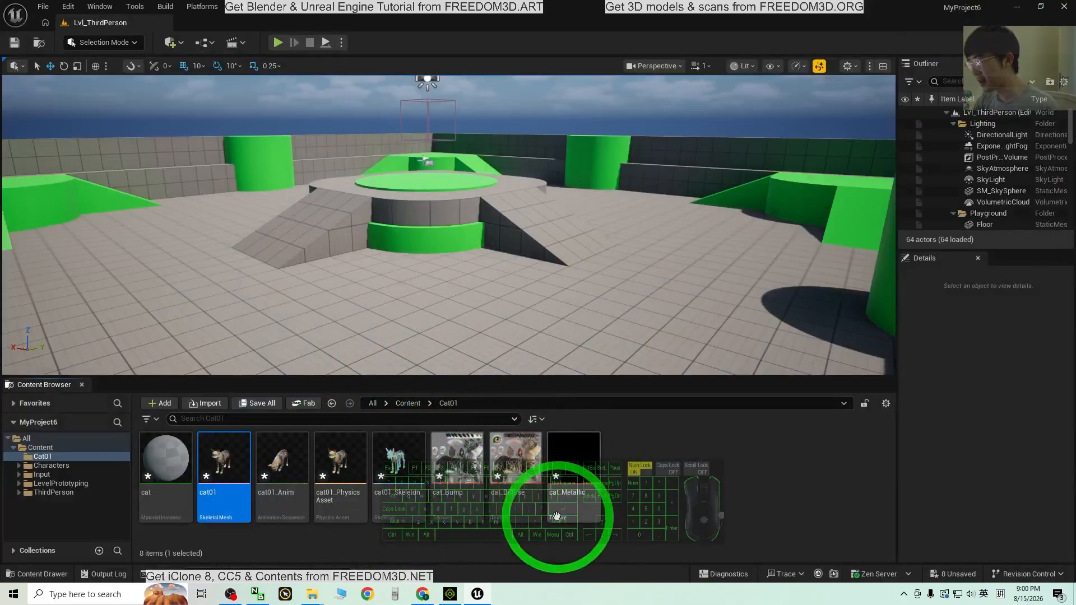
# - Create a new material named cat01_material in the Cat01 folder
pyautogui.rightClick(645, 497)
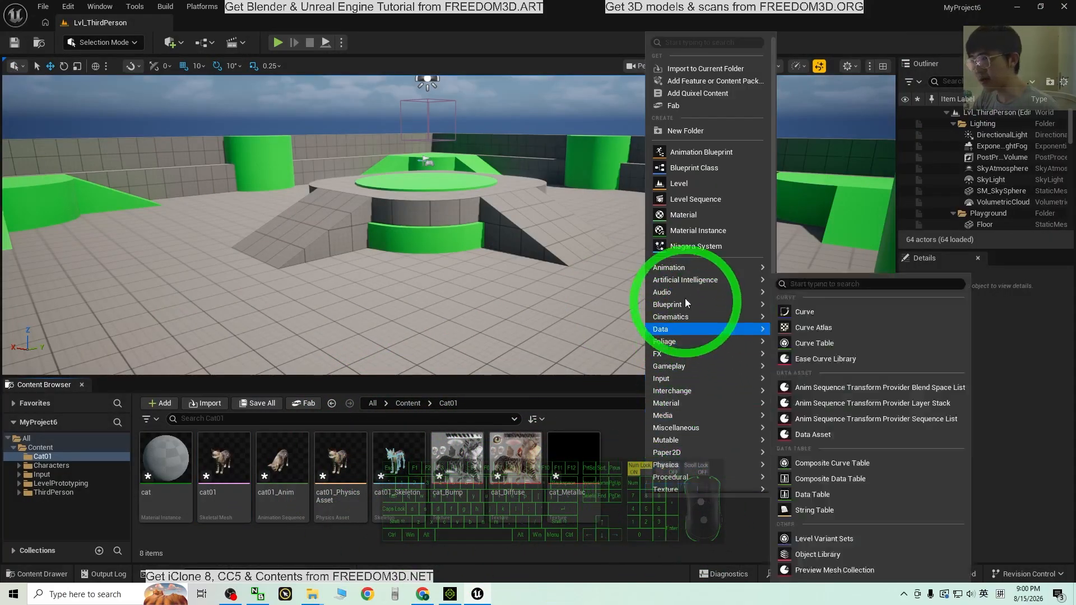
pyautogui.click(686, 214)
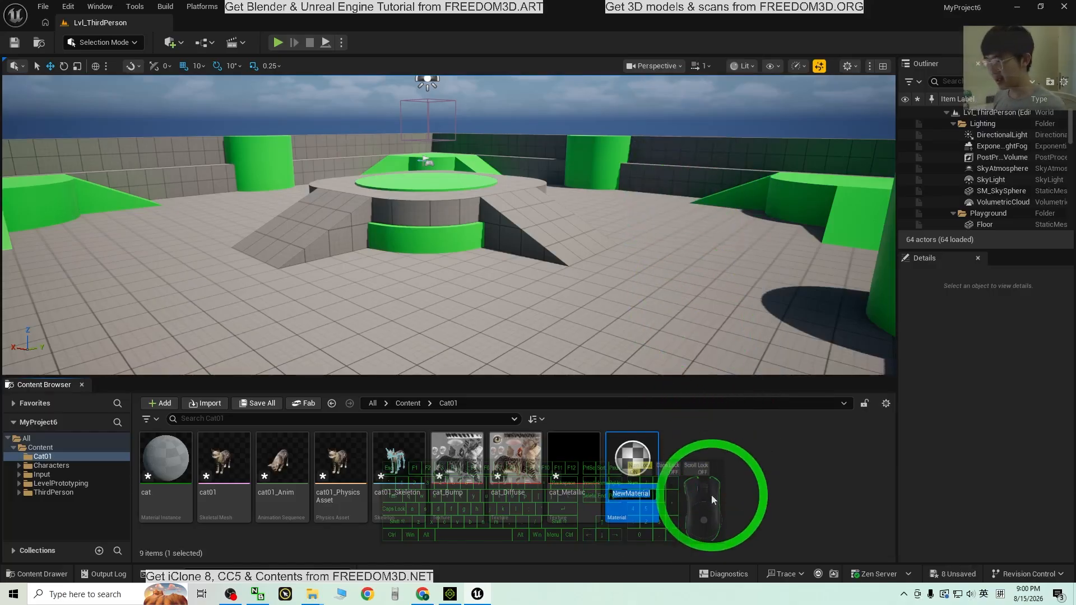
pyautogui.write('cat01')
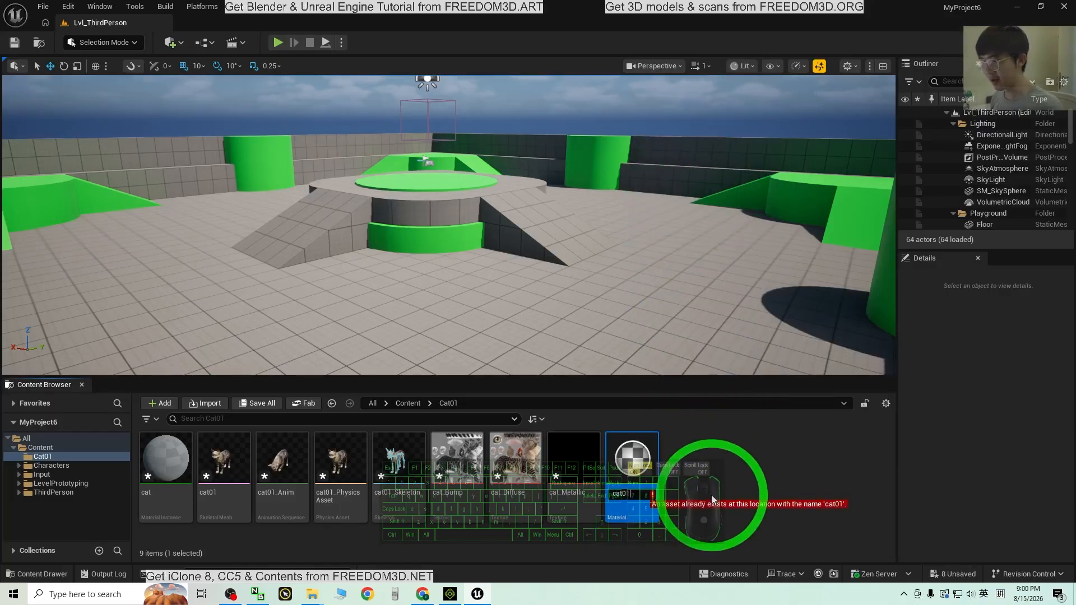
pyautogui.write('_material')
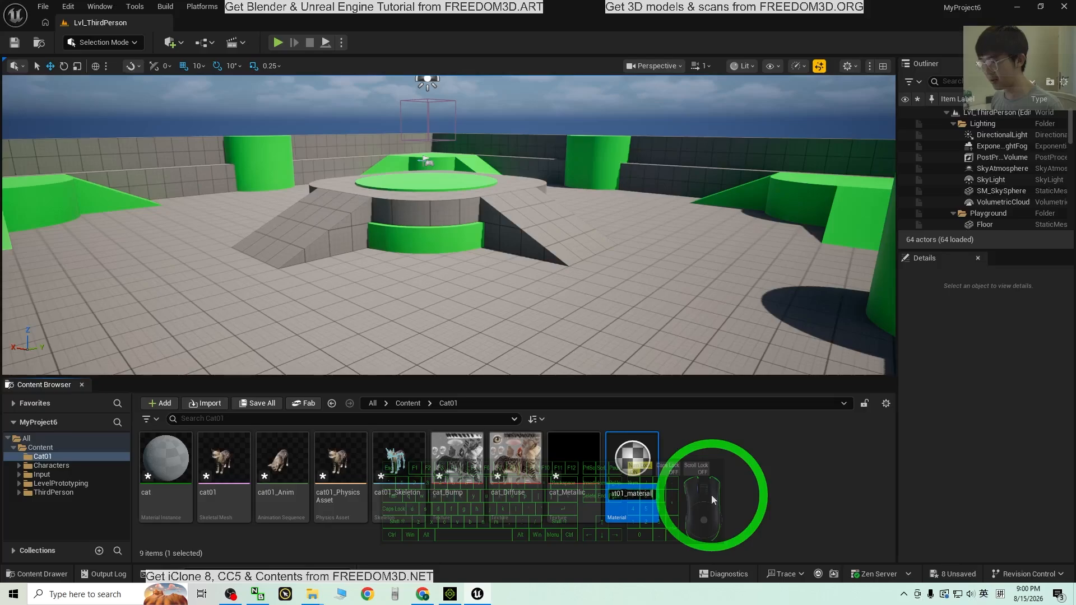
pyautogui.press('Return')
# - Open cat01_material in the material editor and set its Blend Mode to Masked
pyautogui.doubleClick(339, 455)
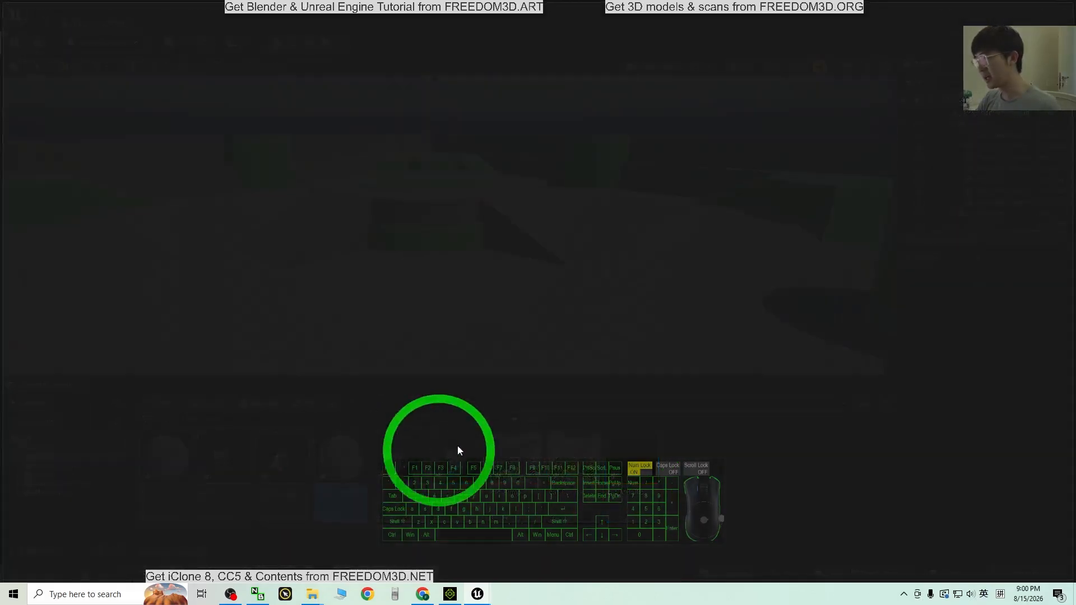
pyautogui.doubleClick(577, 11)
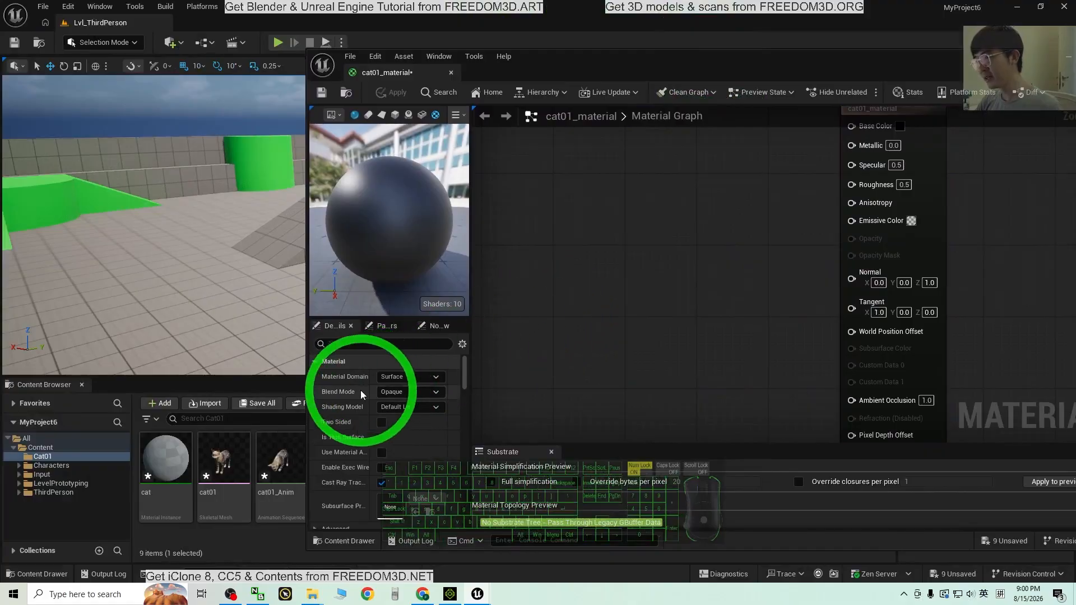
pyautogui.click(409, 392)
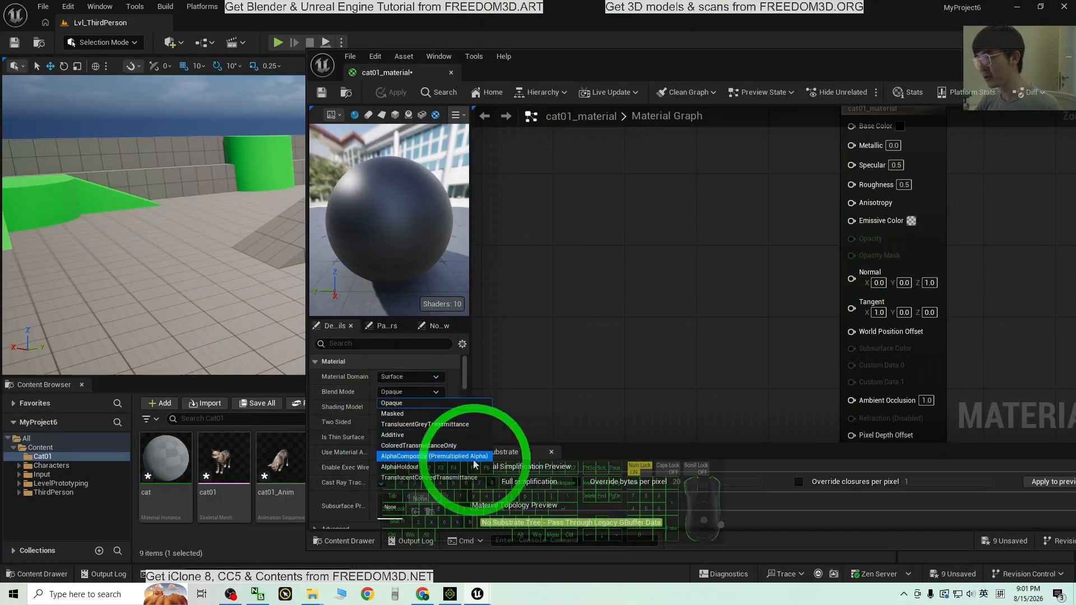
pyautogui.click(403, 416)
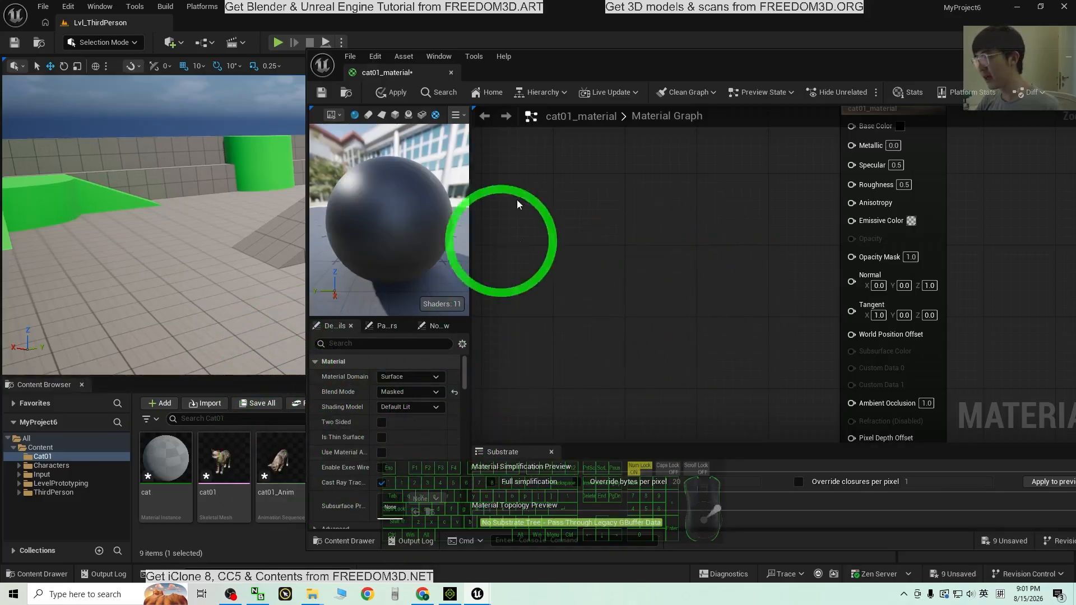
# - Shrink the material editor to expose the Cat01 assets, add the cat_Diffuse texture to the material graph, and maximize the editor
pyautogui.moveTo(557, 63); pyautogui.dragTo(284, 89)
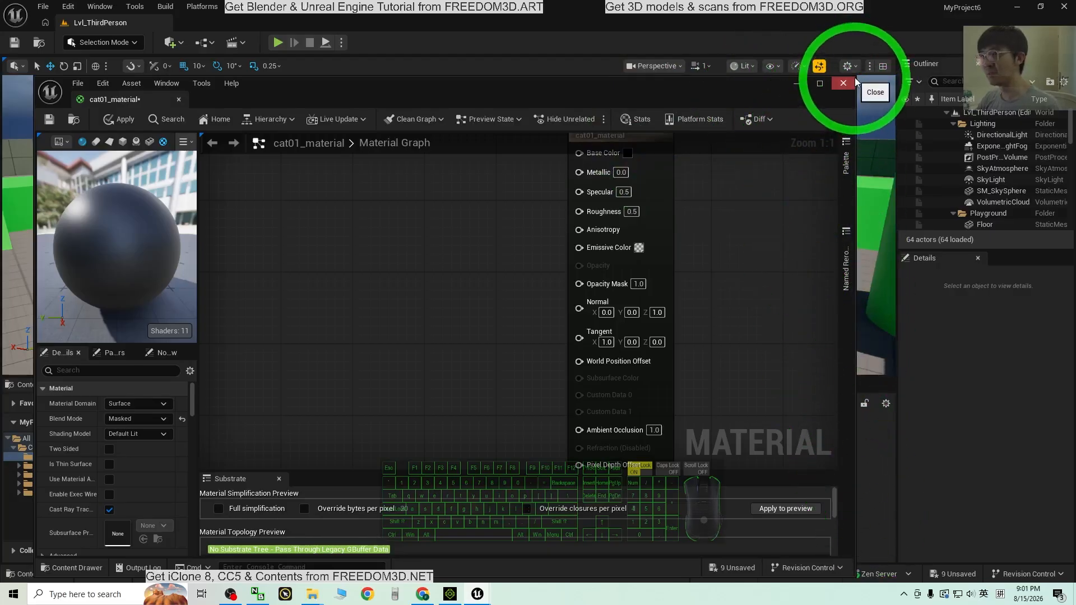
pyautogui.moveTo(854, 76); pyautogui.dragTo(782, 84)
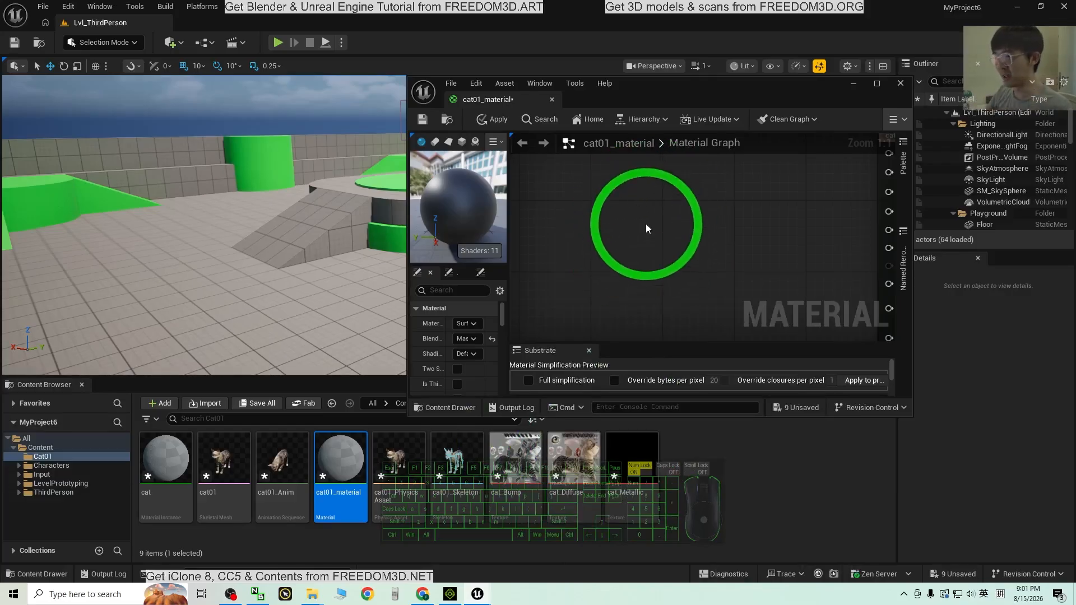
pyautogui.moveTo(588, 454); pyautogui.dragTo(677, 217)
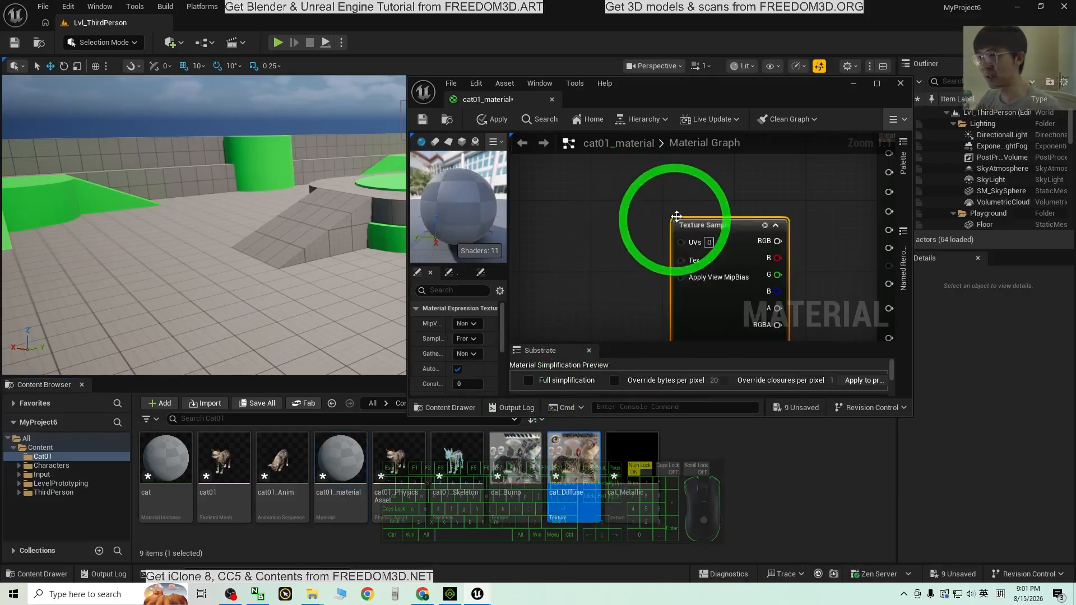
pyautogui.click(877, 82)
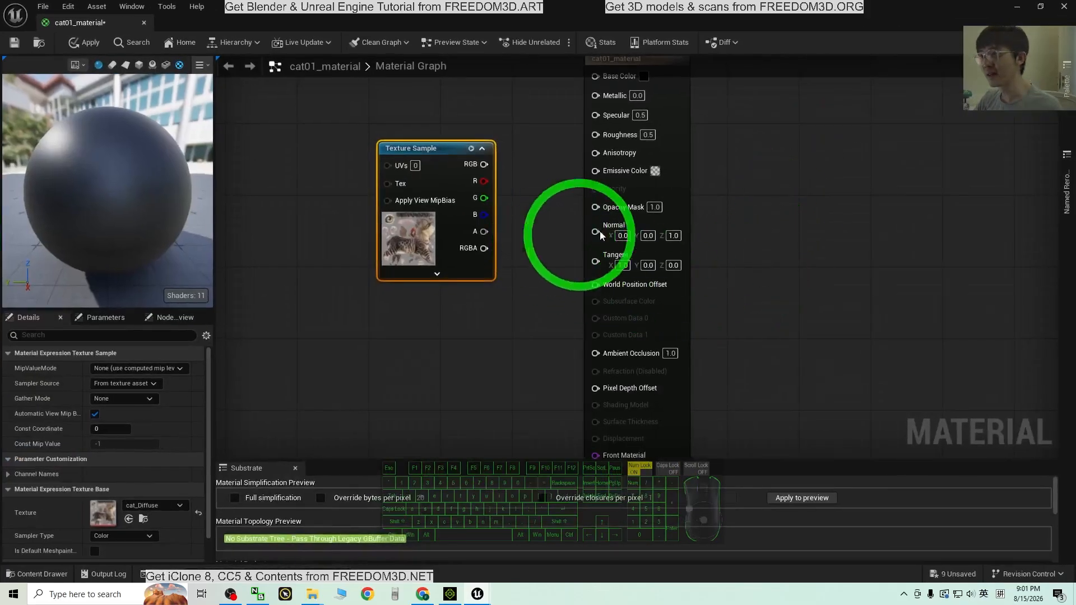
# - Connect the cat_Diffuse texture's RGB output to Base Color and its A output to Opacity Mask, and save and close the material
pyautogui.click(799, 295)
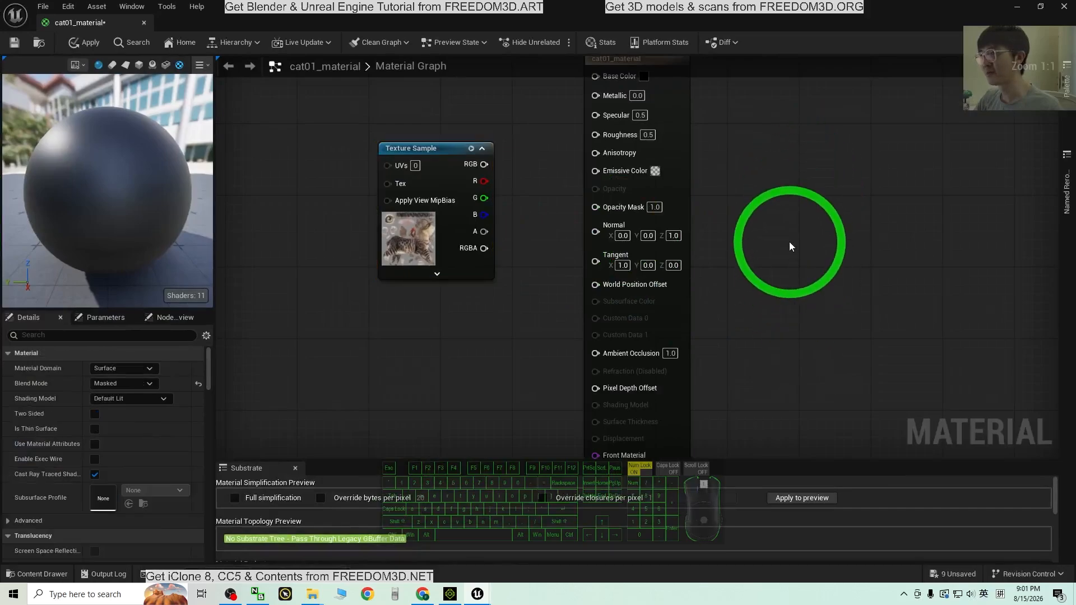
pyautogui.scroll(-2, 809, 219)
pyautogui.moveTo(811, 224); pyautogui.dragTo(800, 293, button='right')
pyautogui.scroll(2, 795, 290)
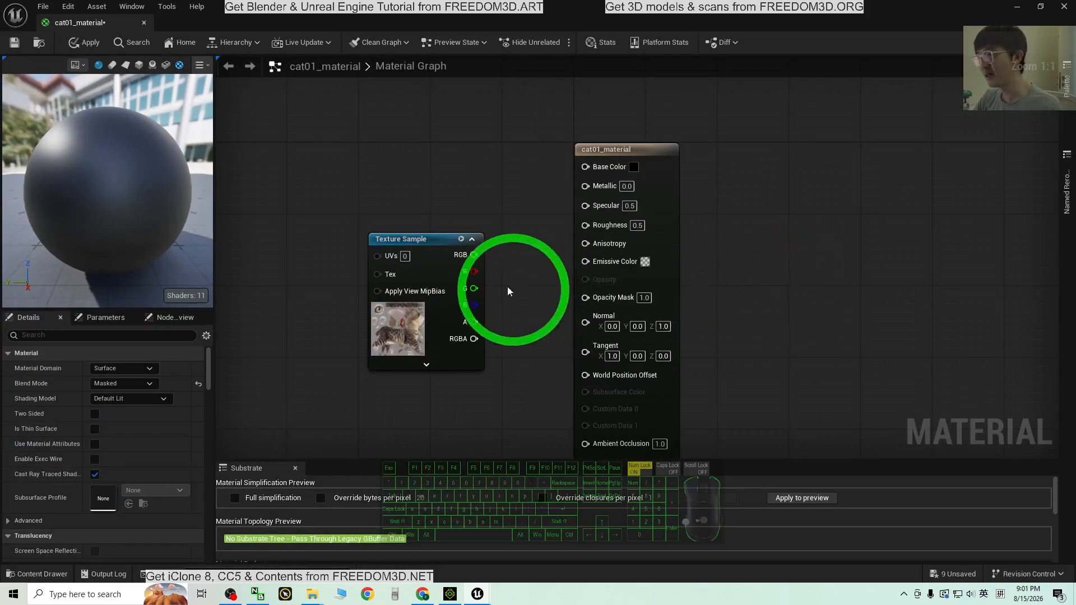
pyautogui.moveTo(395, 246); pyautogui.dragTo(378, 218)
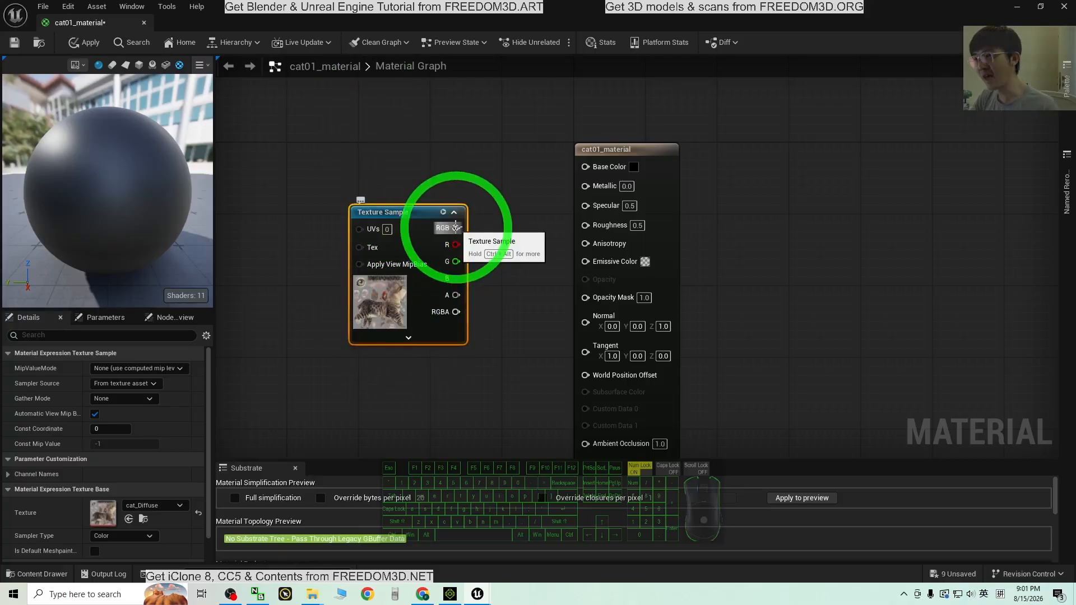
pyautogui.moveTo(455, 227); pyautogui.dragTo(586, 167)
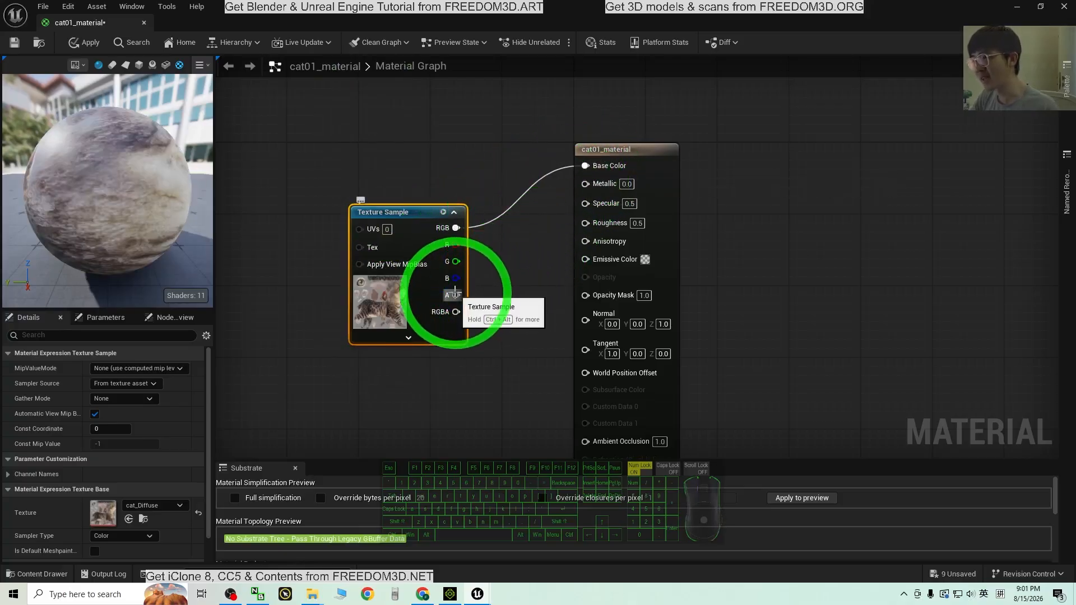
pyautogui.moveTo(583, 298); pyautogui.dragTo(585, 297)
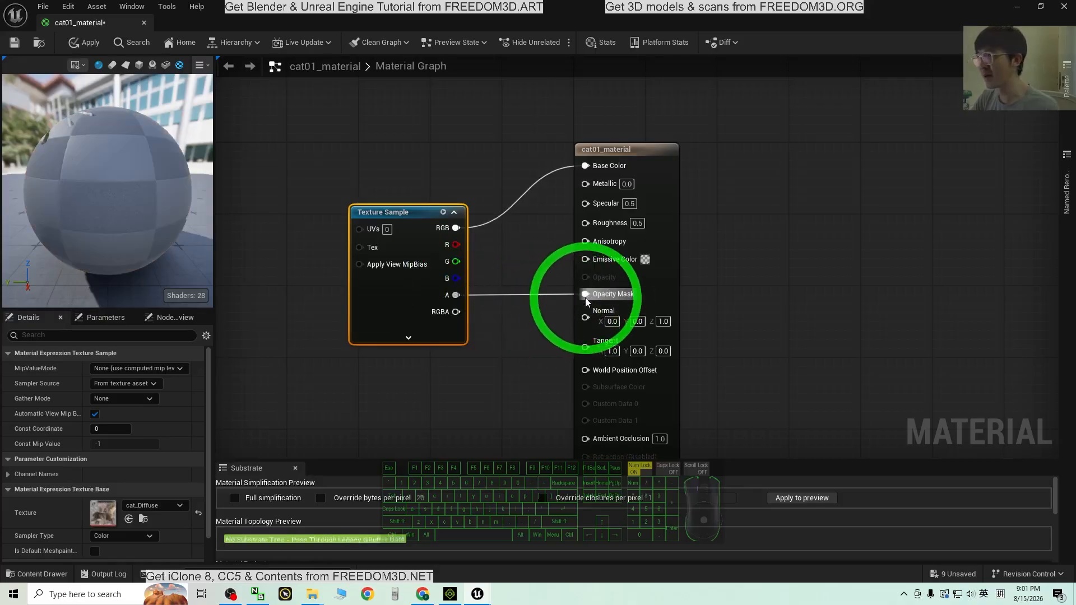
pyautogui.click(14, 47)
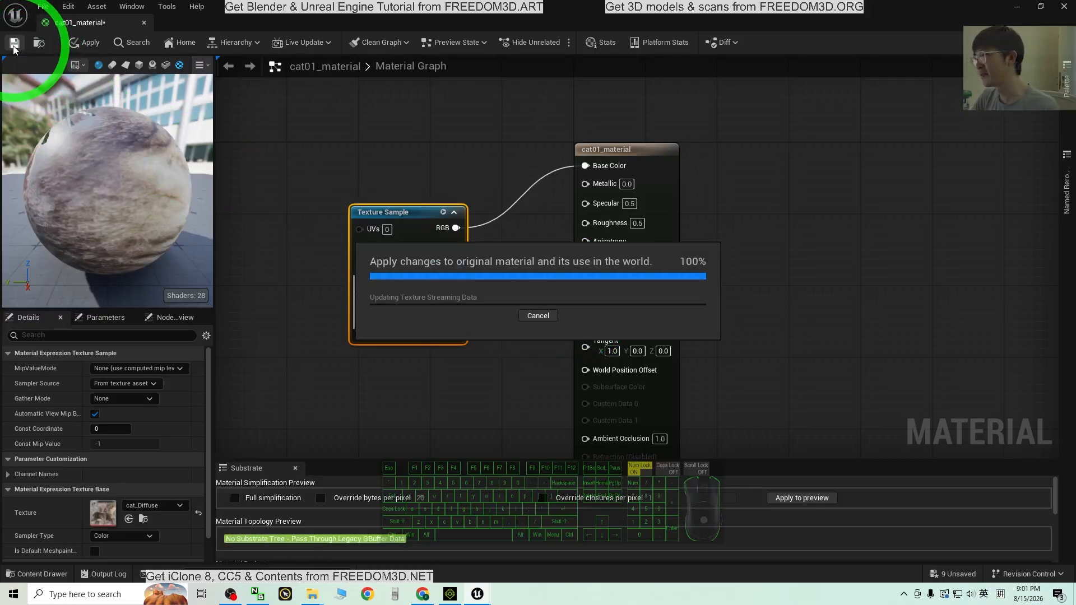
pyautogui.click(1062, 7)
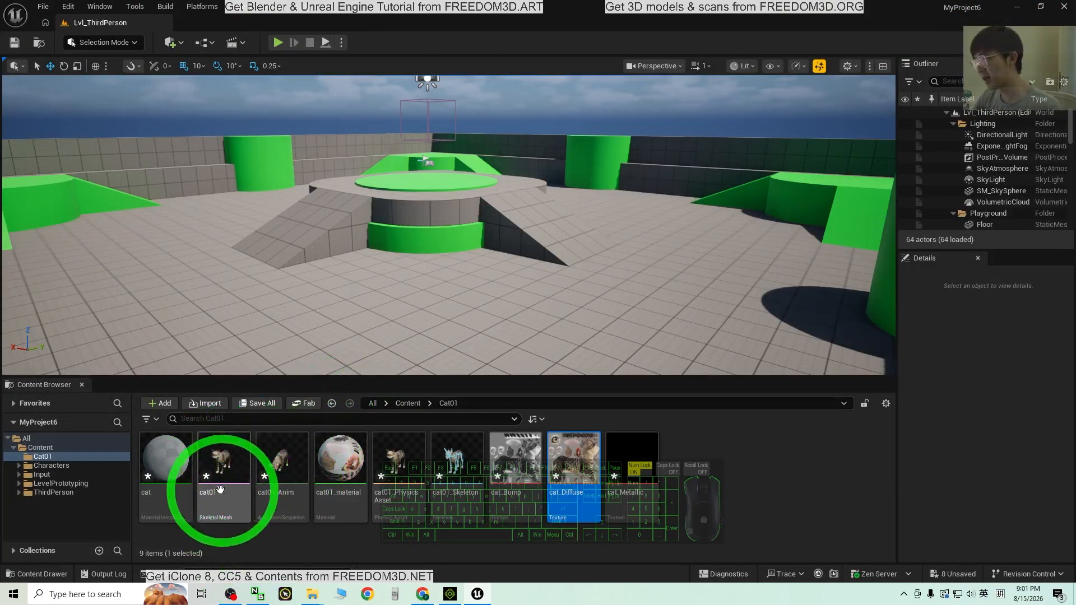
# - Assign cat01_material to the Element 0 material slot of the cat01 skeletal mesh and save the mesh
pyautogui.doubleClick(227, 455)
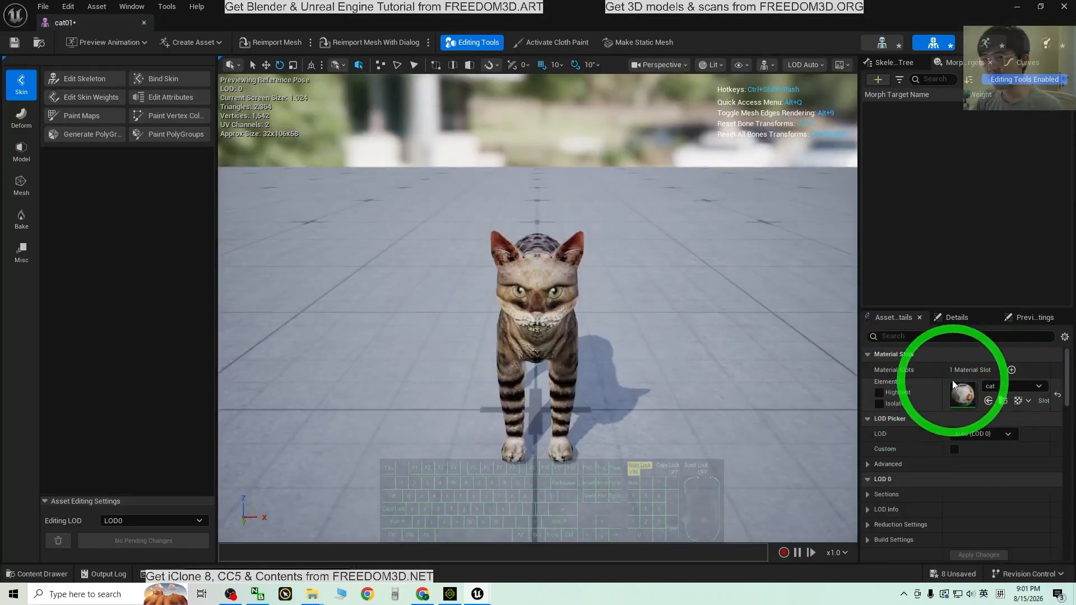
pyautogui.click(996, 386)
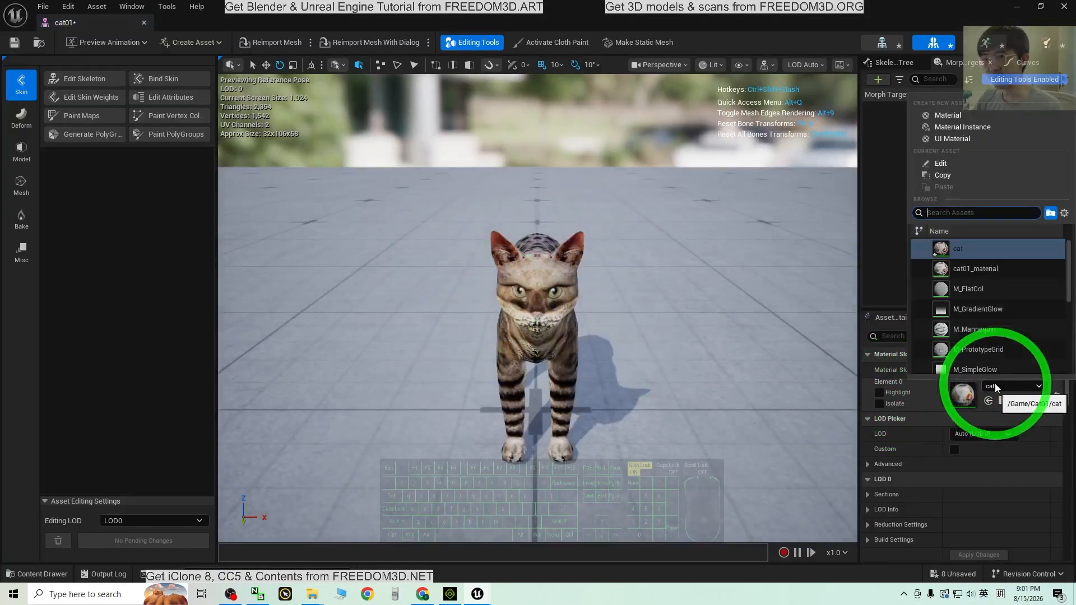
pyautogui.click(960, 272)
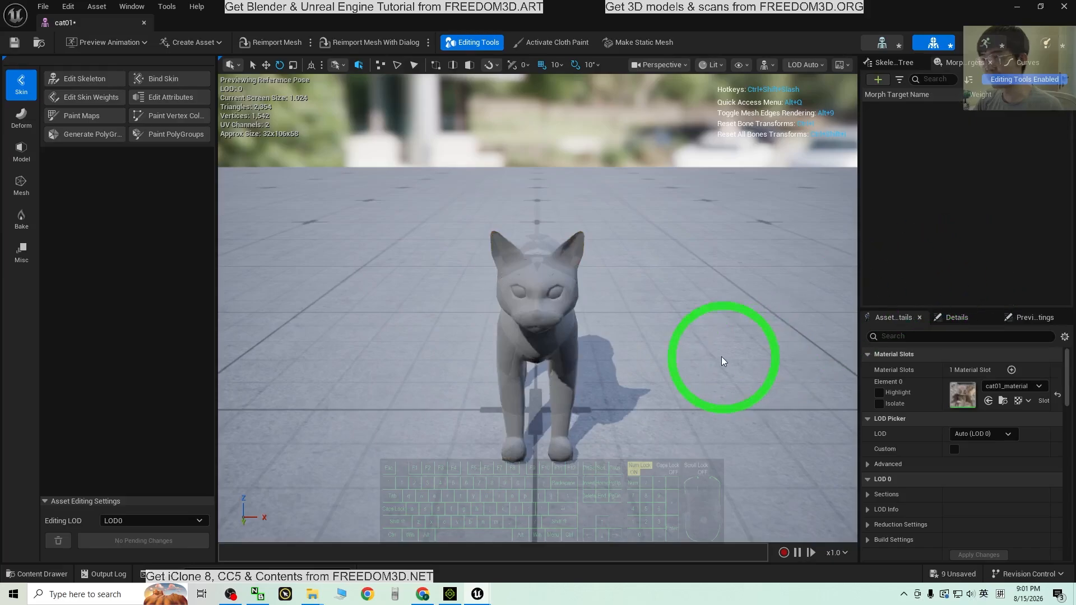
pyautogui.scroll(2, 723, 361)
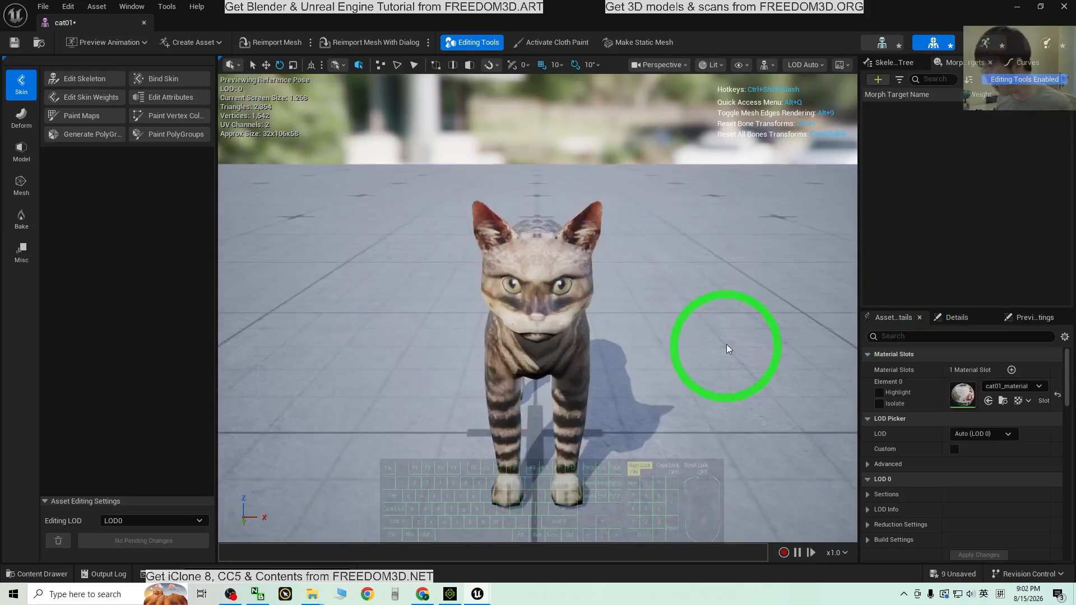
pyautogui.keyDown('alt'); pyautogui.moveTo(727, 348); pyautogui.dragTo(594, 345); pyautogui.keyUp('alt')
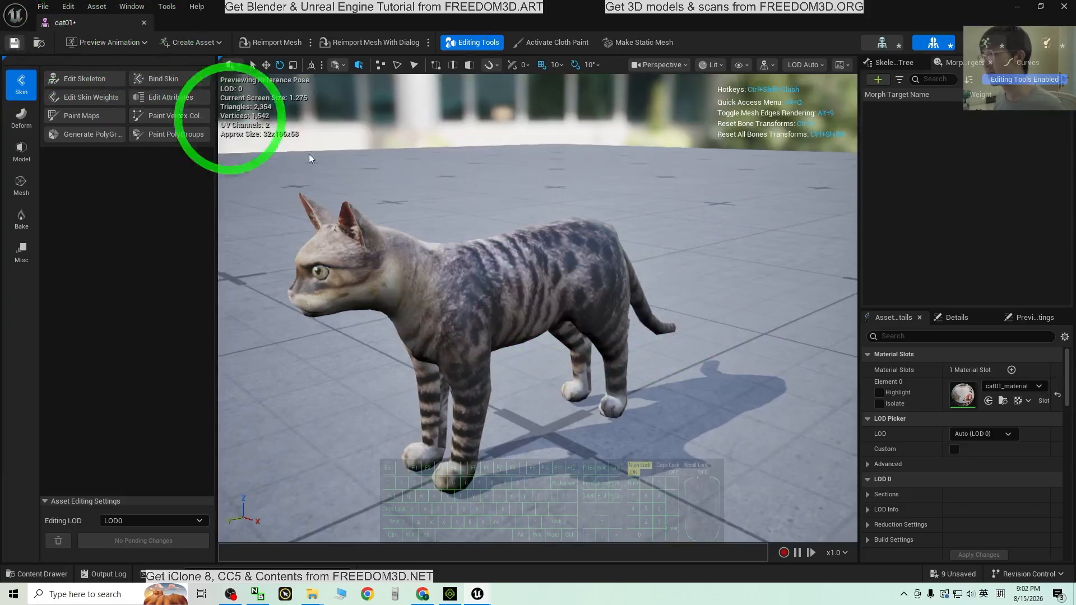
pyautogui.click(1015, 10)
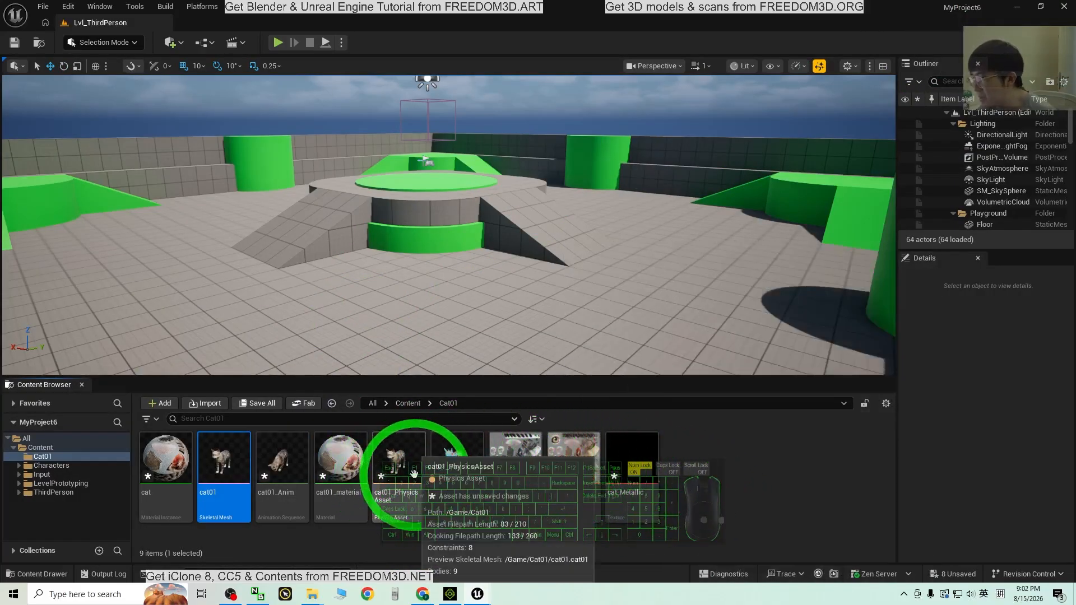
# - Reopen cat01_material, set its Roughness to 1.0, and save the material
pyautogui.doubleClick(338, 463)
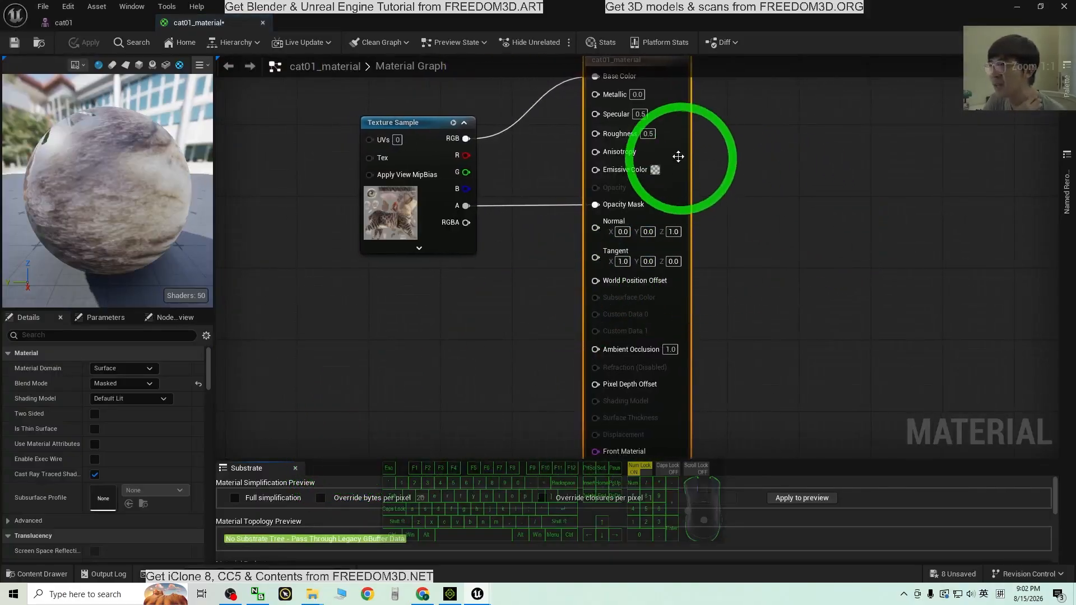
pyautogui.click(733, 153)
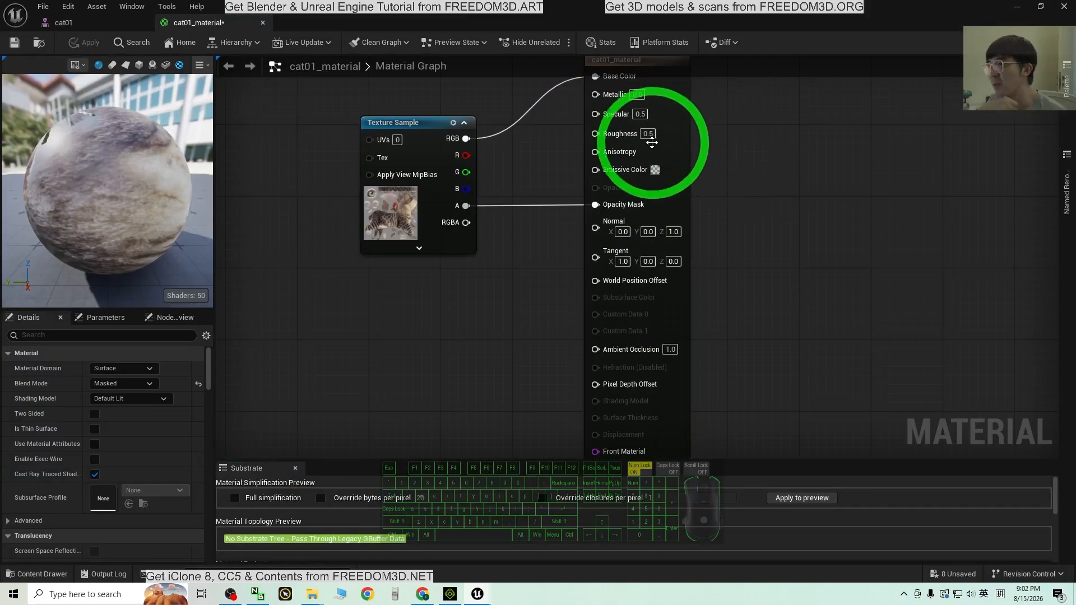
pyautogui.write('1')
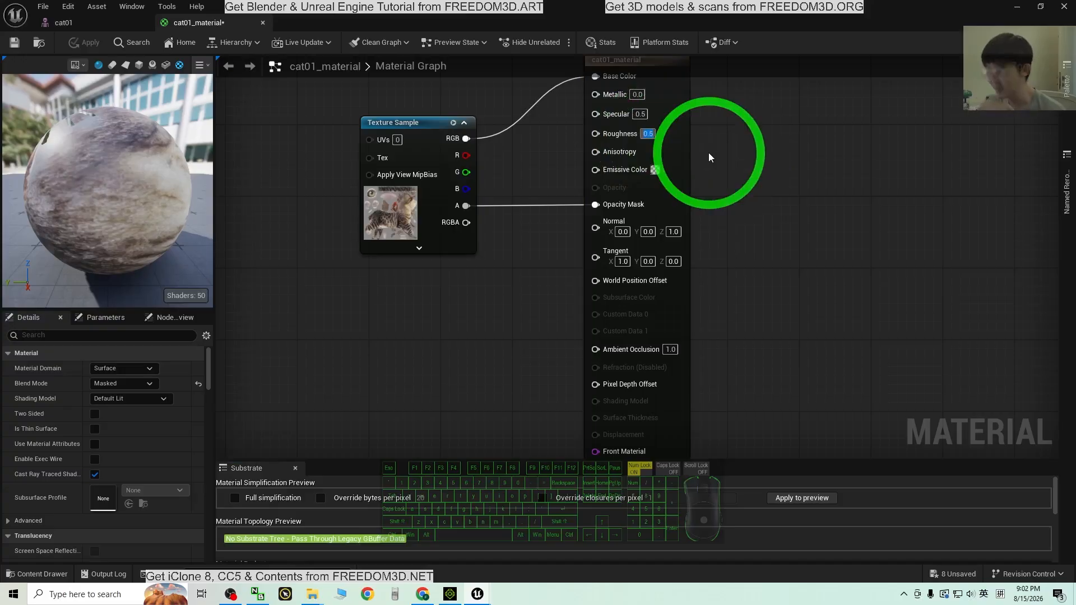
pyautogui.press('Return')
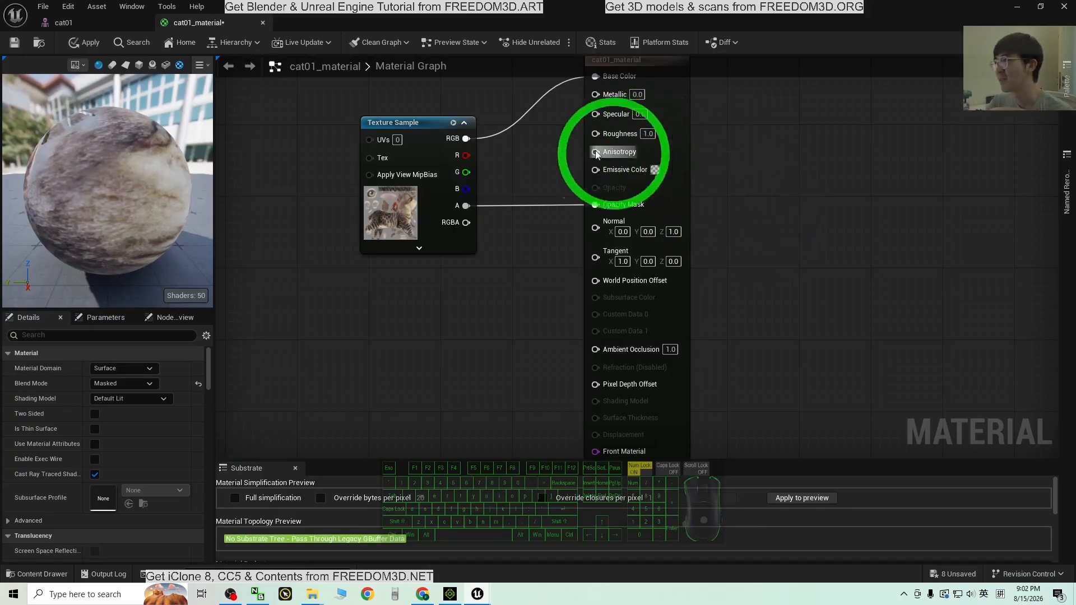
pyautogui.click(15, 42)
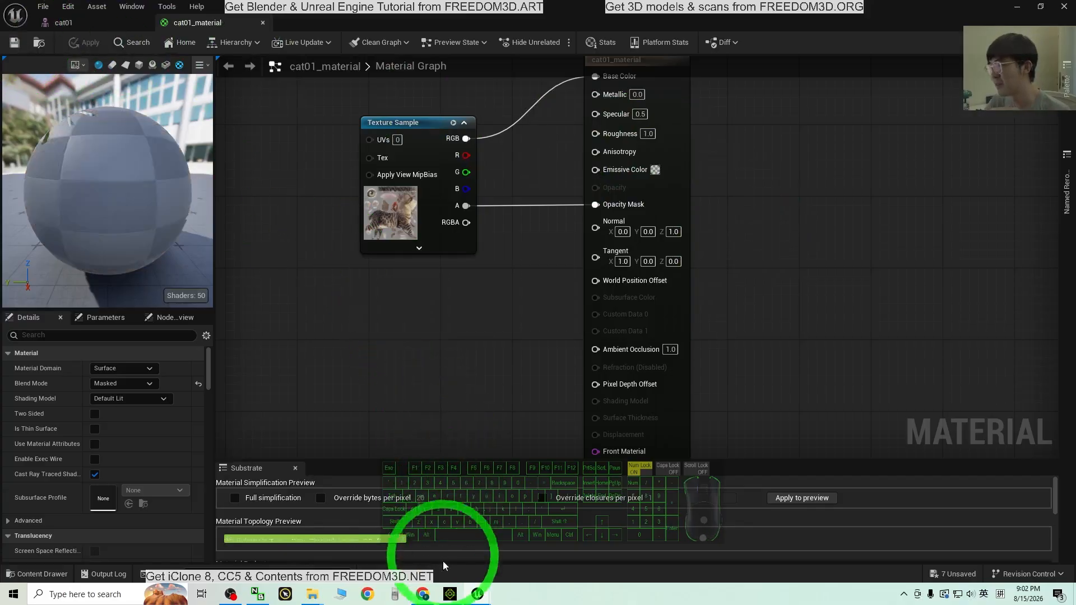
pyautogui.moveTo(479, 594)
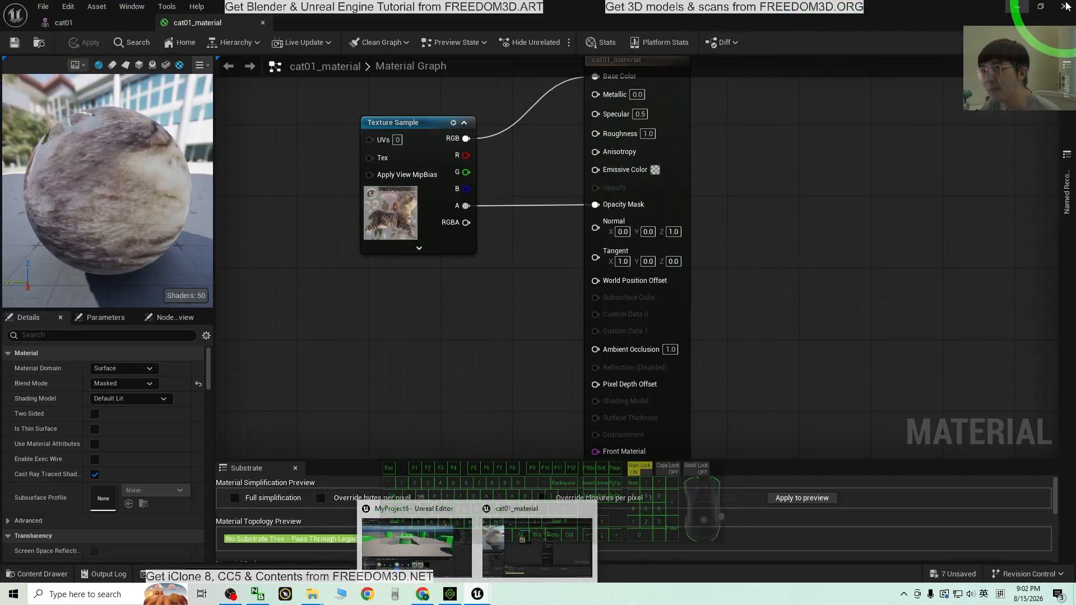
# - Inspect the cat01 skeletal mesh with its updated material from another angle, and close the asset editor
pyautogui.click(85, 25)
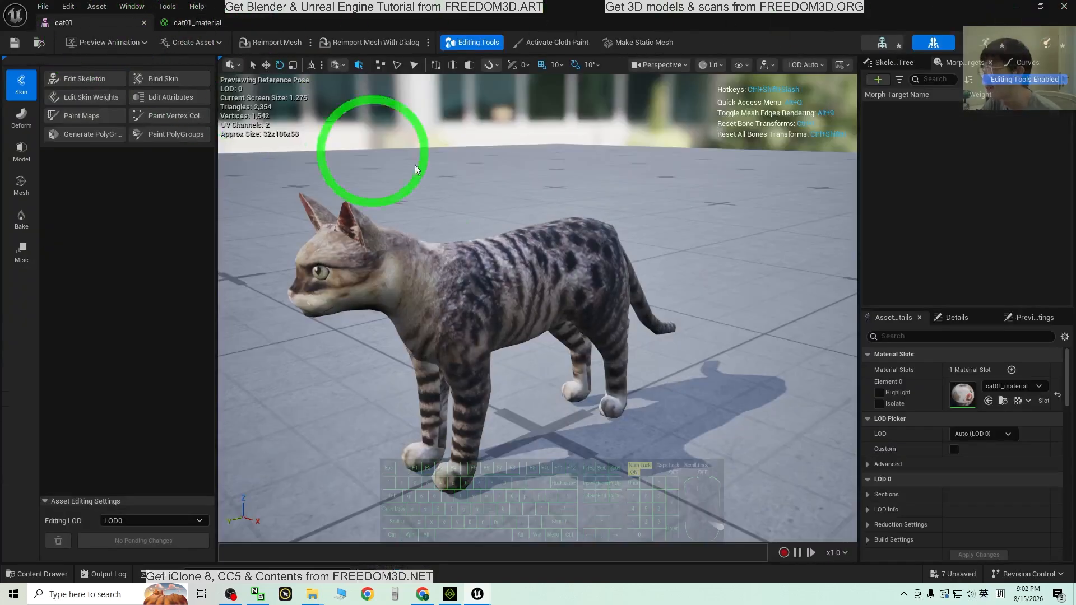
pyautogui.keyDown('alt'); pyautogui.moveTo(570, 269); pyautogui.dragTo(432, 372); pyautogui.keyUp('alt')
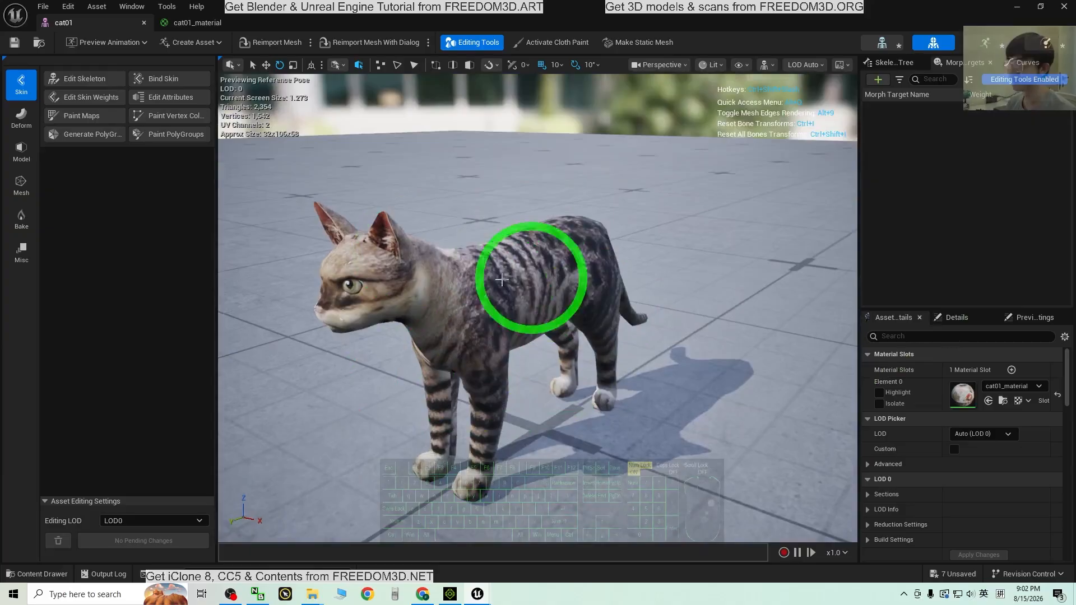
pyautogui.click(1065, 7)
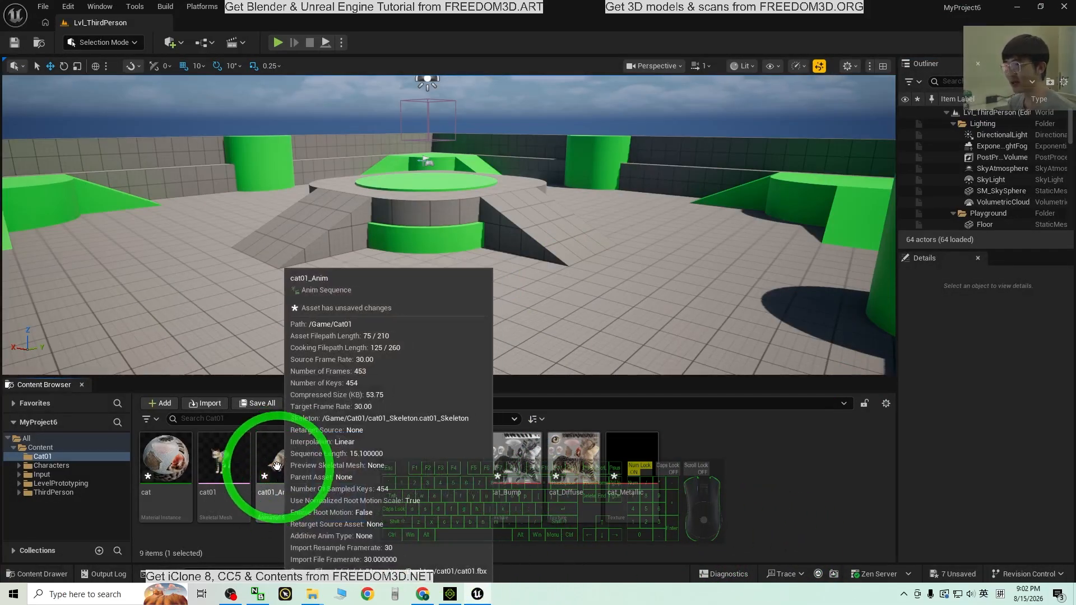
# - Open the cat01_Anim sequence, examine the cat's animation from several angles, and close the animation editor
pyautogui.doubleClick(277, 466)
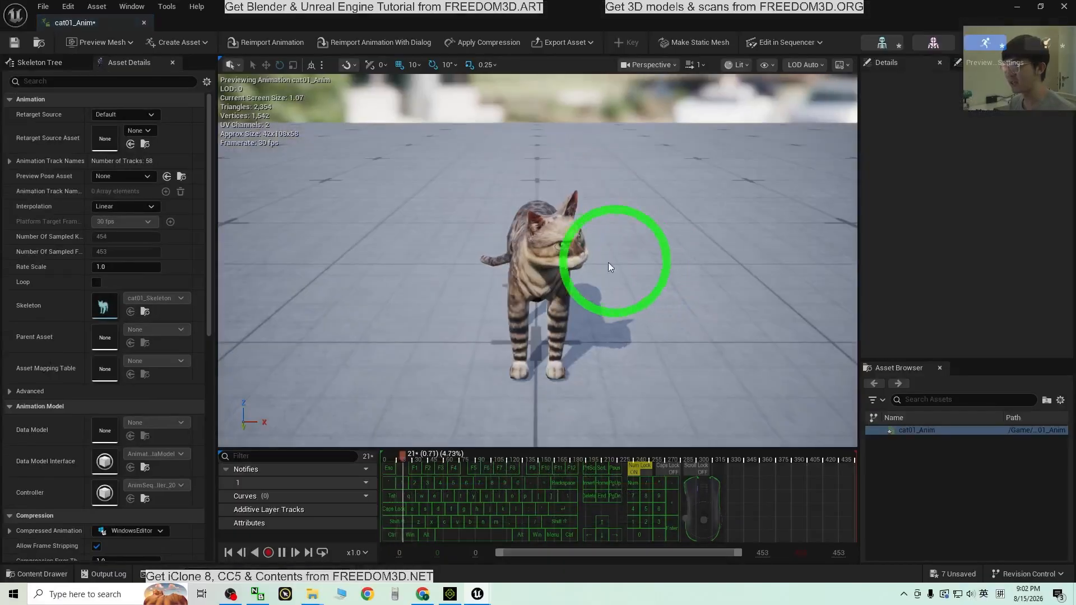
pyautogui.moveTo(630, 310); pyautogui.dragTo(546, 275)
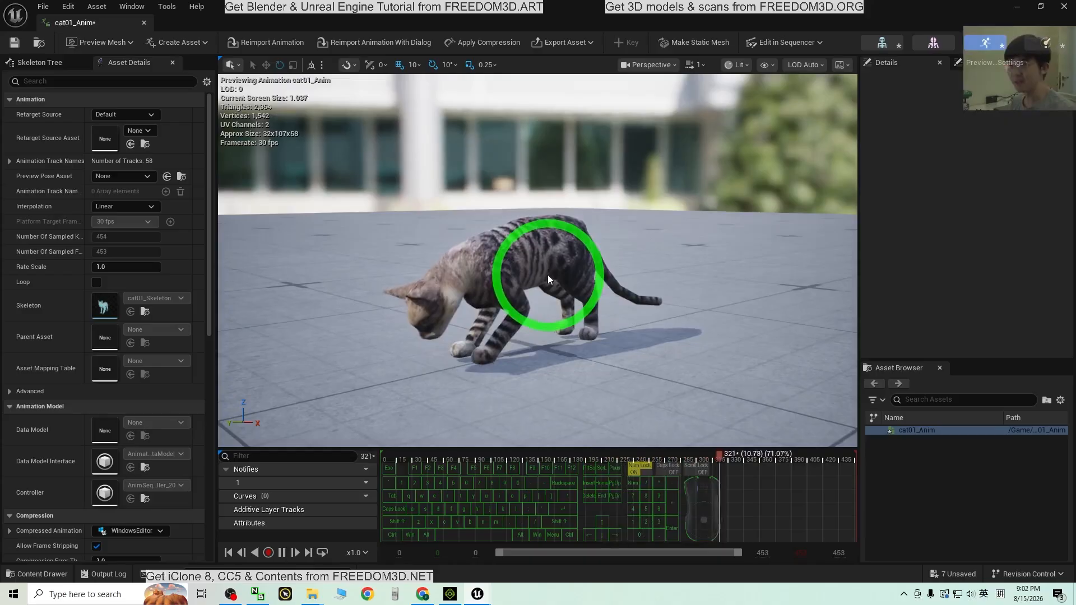
pyautogui.scroll(5, 579, 241)
pyautogui.moveTo(580, 241); pyautogui.dragTo(614, 313)
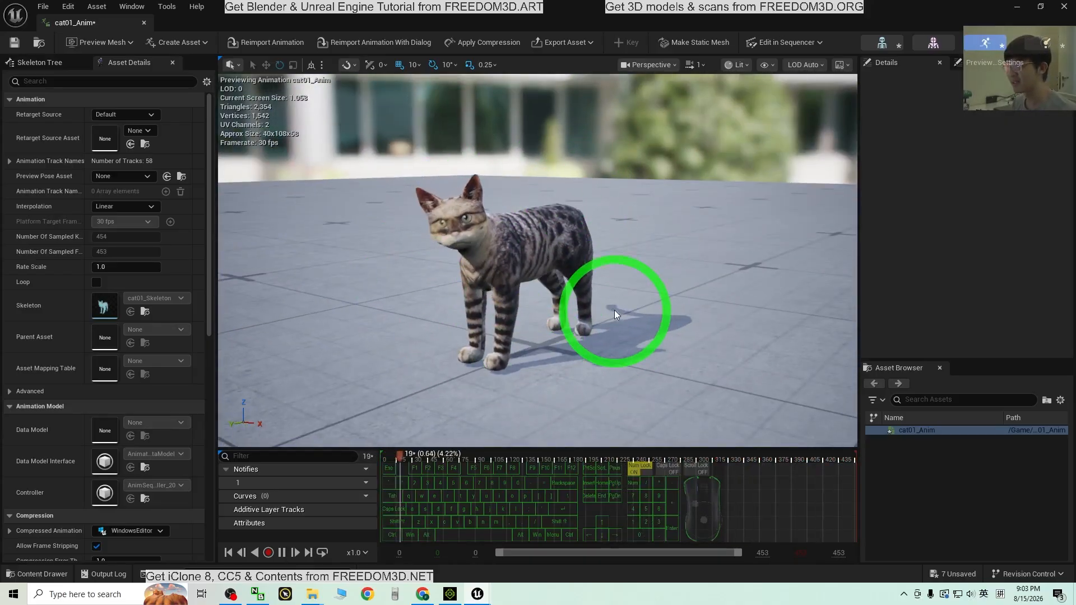
pyautogui.click(1064, 7)
# - Place cat01_Anim on the central green platform of the level and briefly playtest the level beside the cat
pyautogui.moveTo(314, 513); pyautogui.dragTo(423, 174)
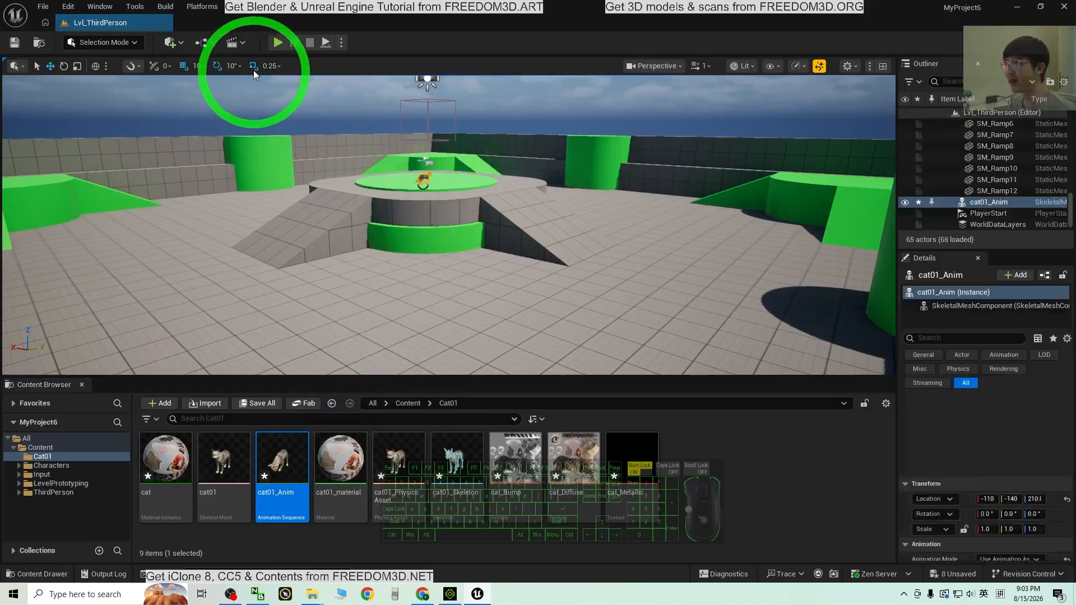
pyautogui.click(279, 43)
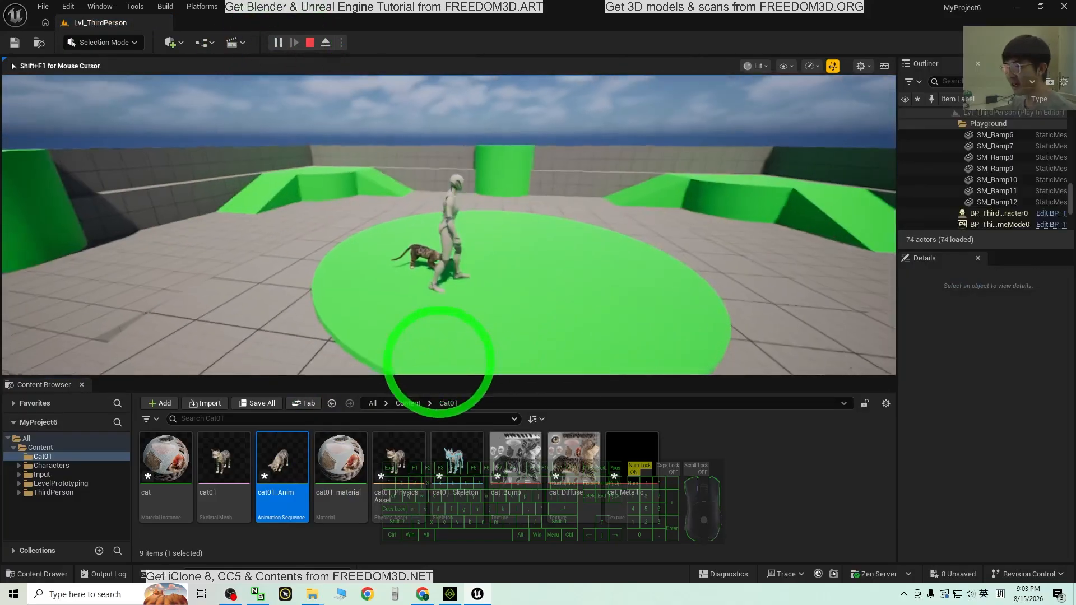
pyautogui.press('w')
pyautogui.press('s')
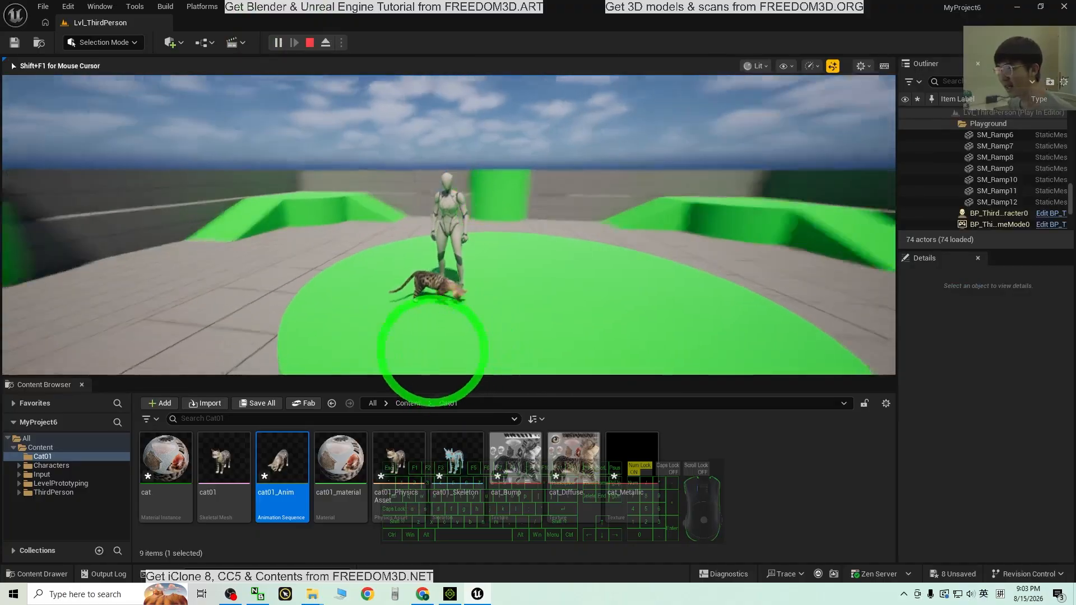
pyautogui.press('Escape')
# - Enlarge the level viewport and playtest the level, running and jumping the character around the animated cat before ending play
pyautogui.moveTo(470, 377); pyautogui.dragTo(465, 544)
pyautogui.click(283, 46)
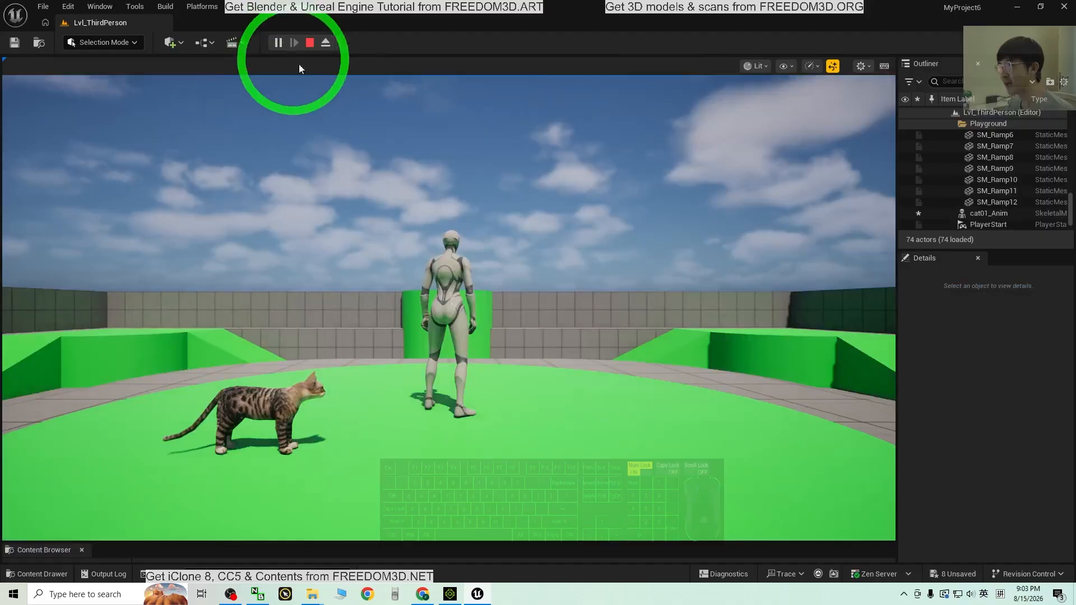
pyautogui.click(517, 373)
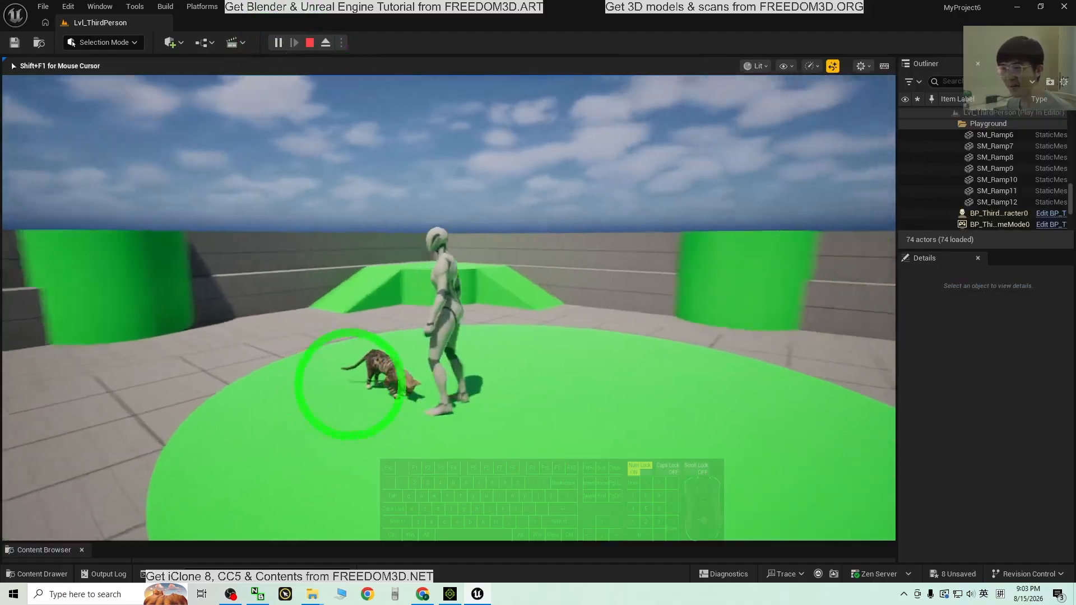
pyautogui.press('w')
pyautogui.press('a')
pyautogui.press('space')
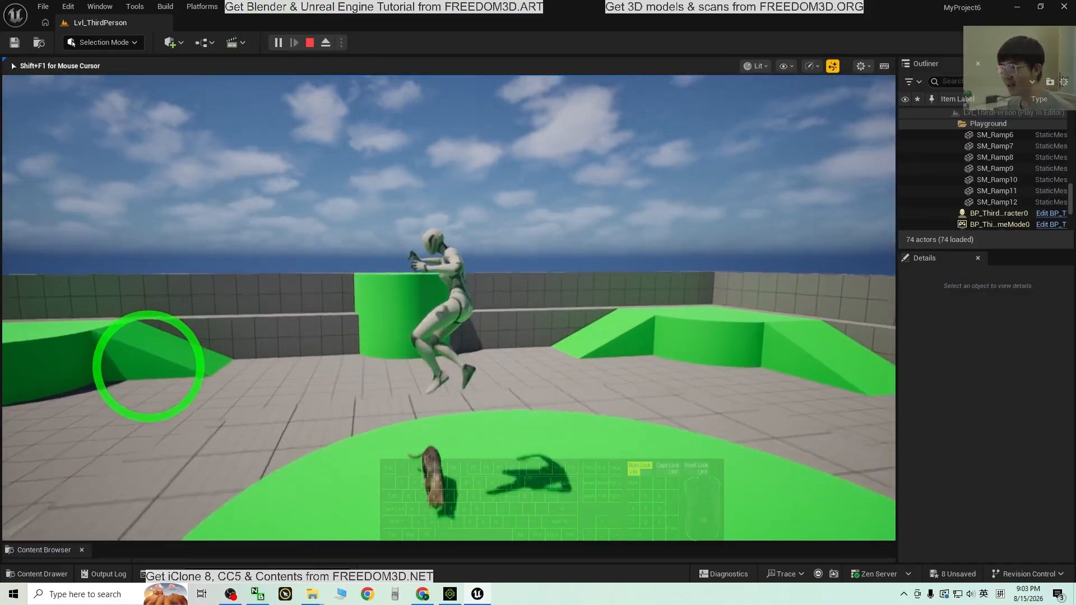
pyautogui.press('w')
pyautogui.press('space')
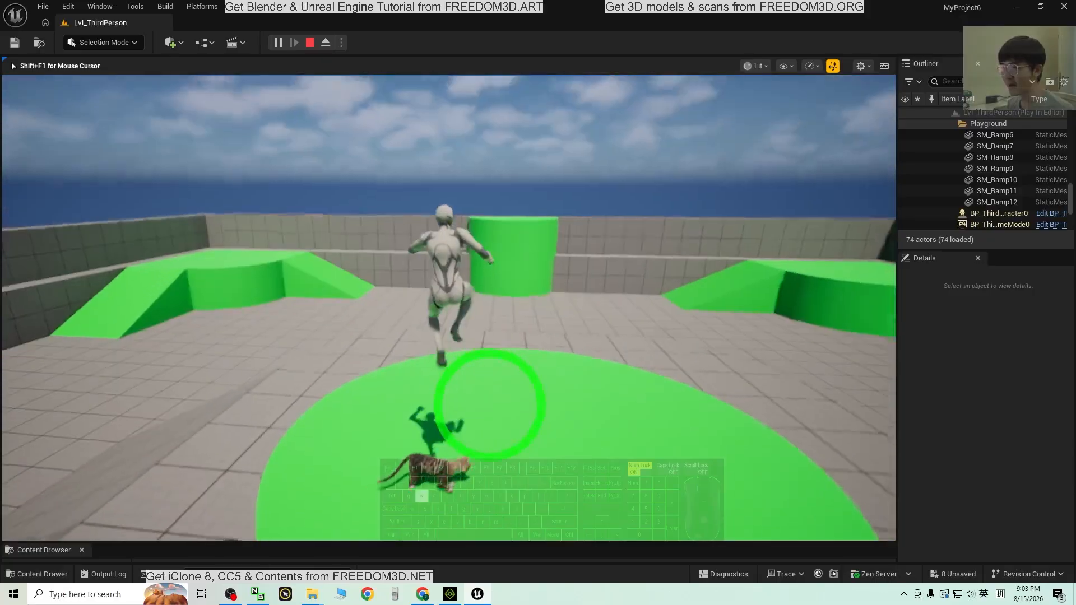
pyautogui.press('d')
pyautogui.press('s')
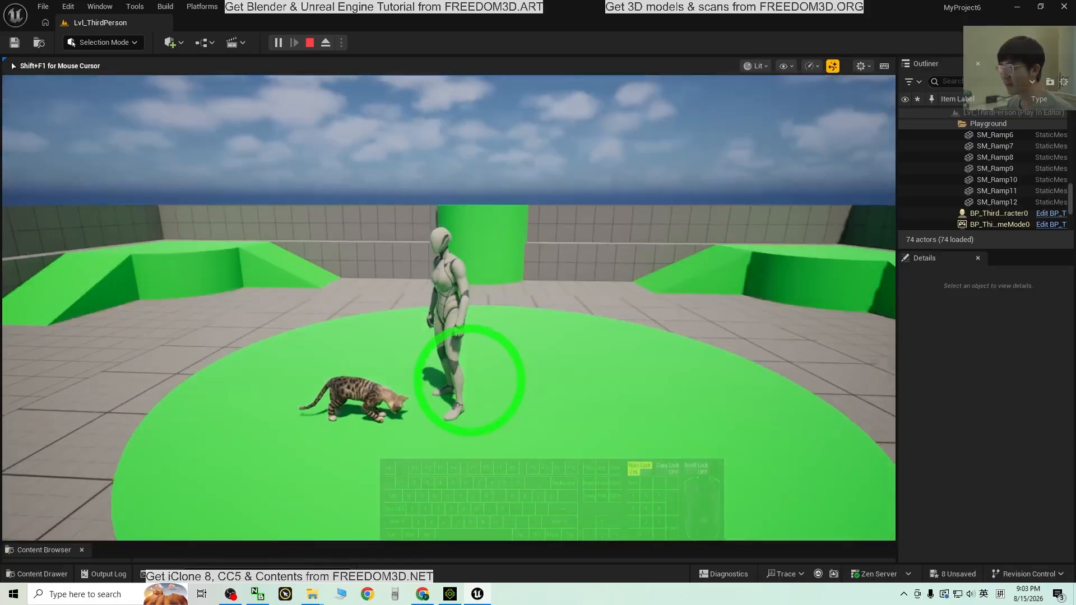
pyautogui.press('w')
pyautogui.press('s')
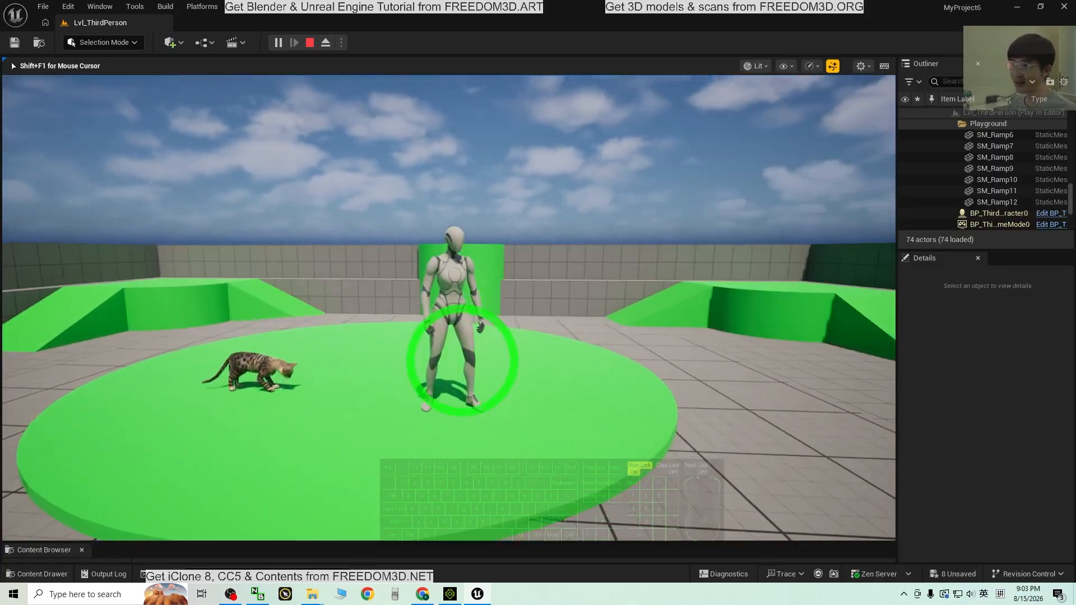
pyautogui.press('Escape')
# - Switch to iClone, view the source Cat prop in the maximized window, and return to Unreal Engine
pyautogui.click(458, 600)
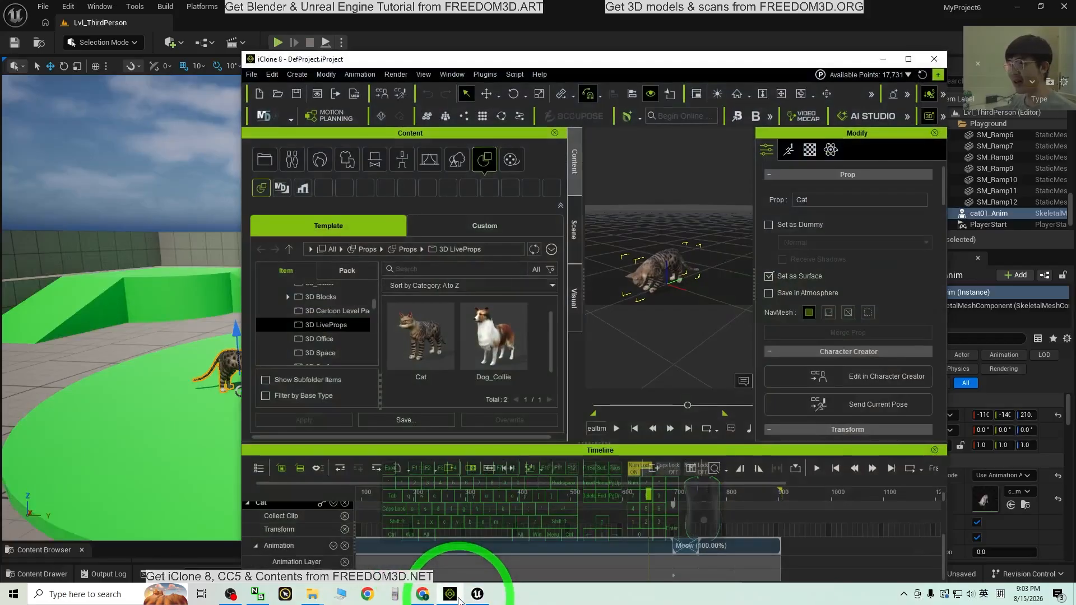
pyautogui.click(909, 59)
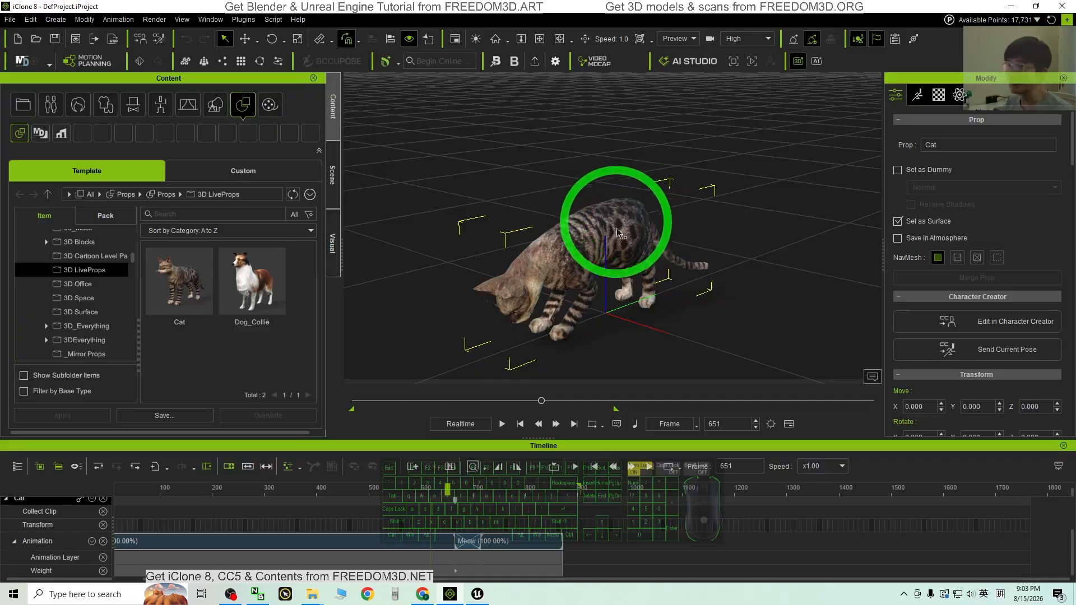
pyautogui.click(1012, 7)
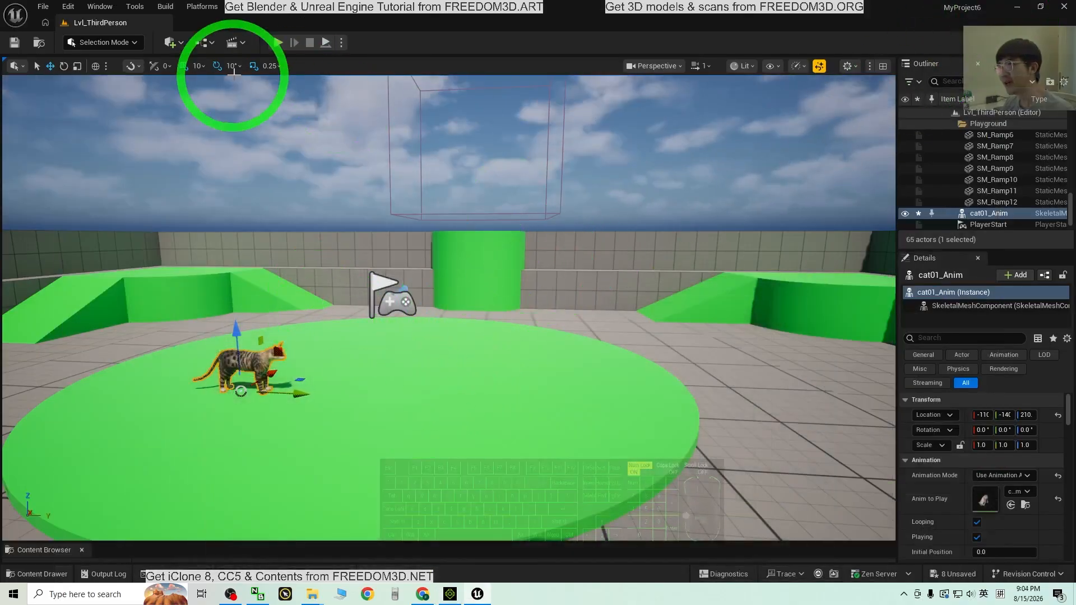
# - Playtest the level again, moving and jumping the character around the cat to examine its animation, and end the play session
pyautogui.click(285, 43)
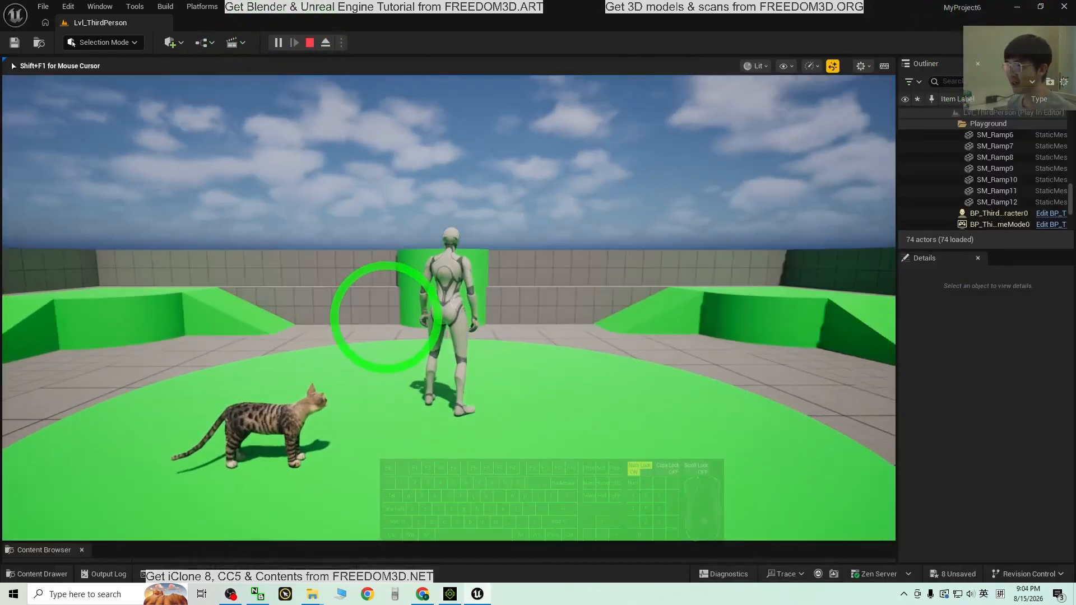
pyautogui.press('s')
pyautogui.press('w')
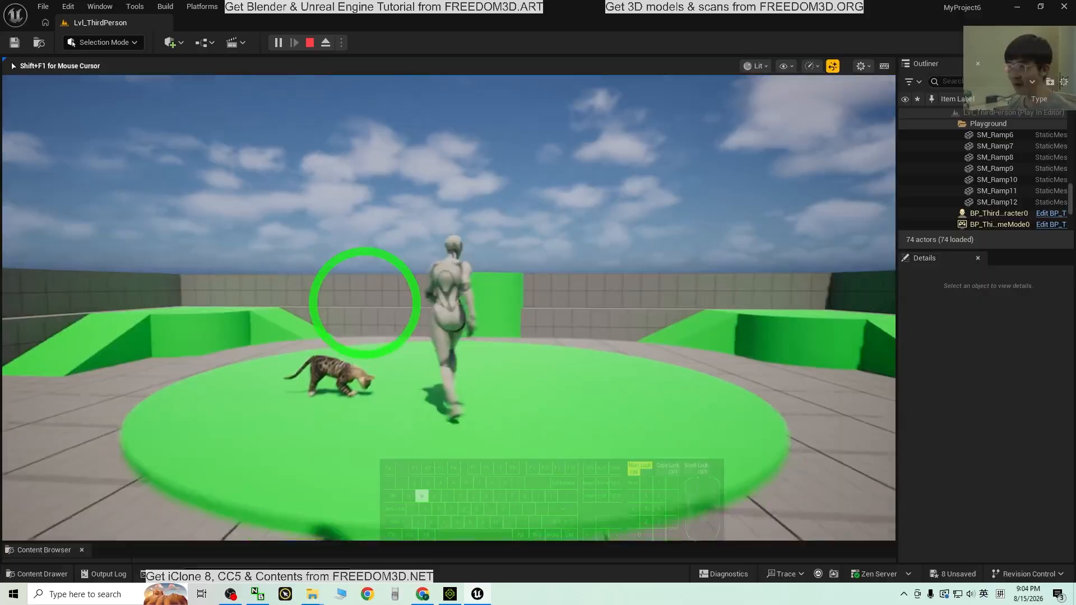
pyautogui.press('s')
pyautogui.press('d')
pyautogui.press('s')
pyautogui.press('d')
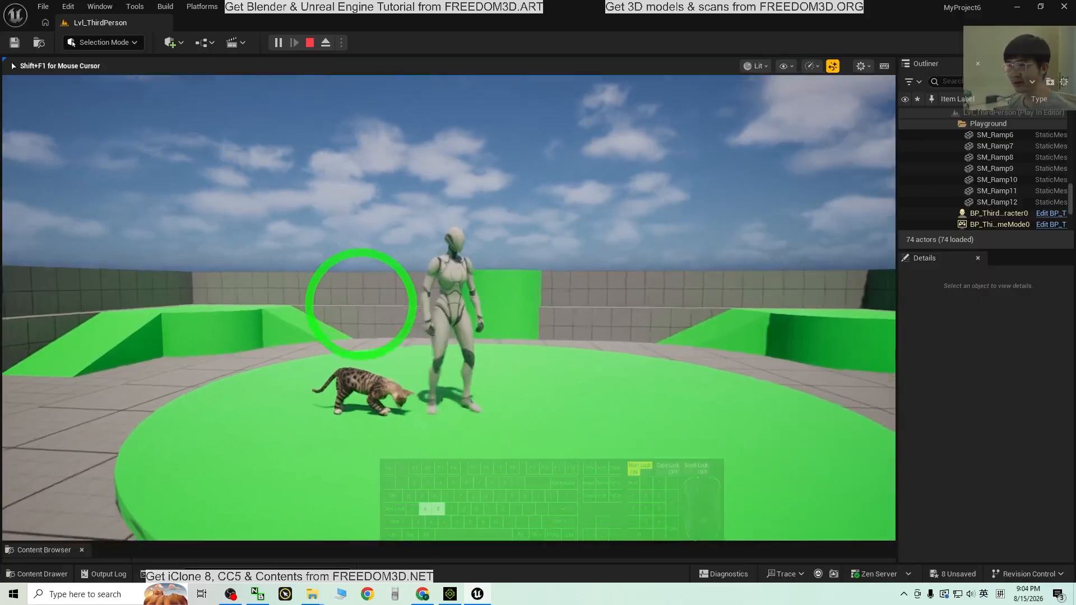
pyautogui.press('s')
pyautogui.press('d')
pyautogui.press('w')
pyautogui.press('s')
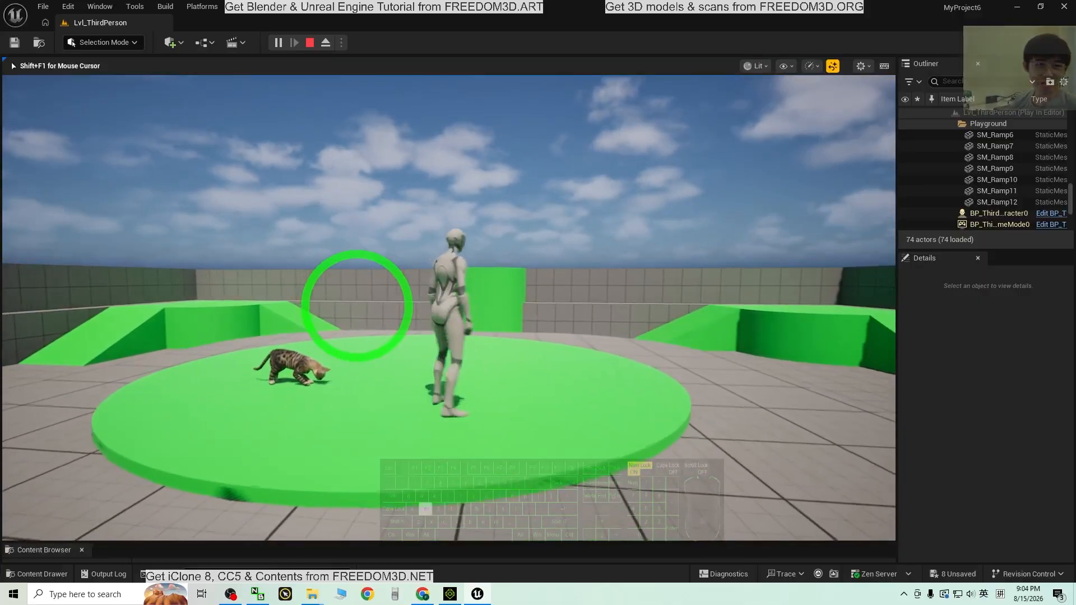
pyautogui.press('w')
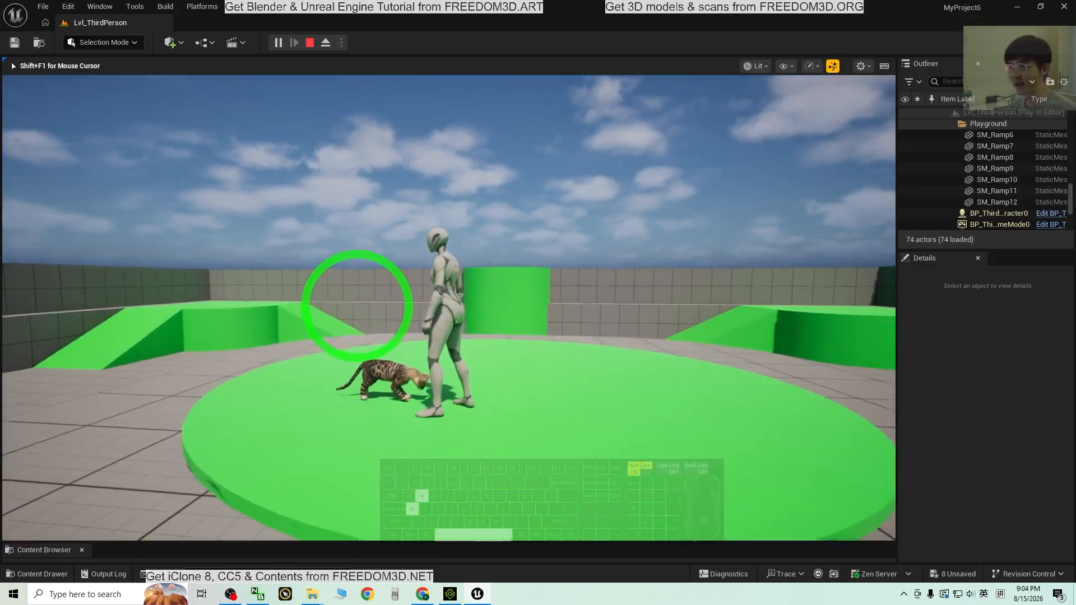
pyautogui.press('space')
pyautogui.press('d')
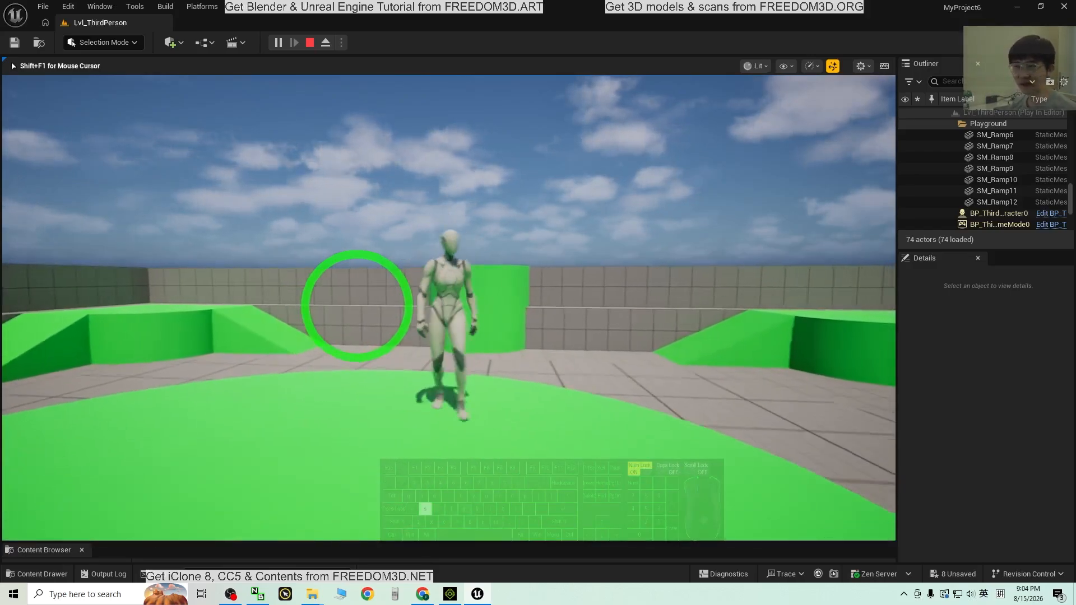
pyautogui.press('a')
pyautogui.press('s')
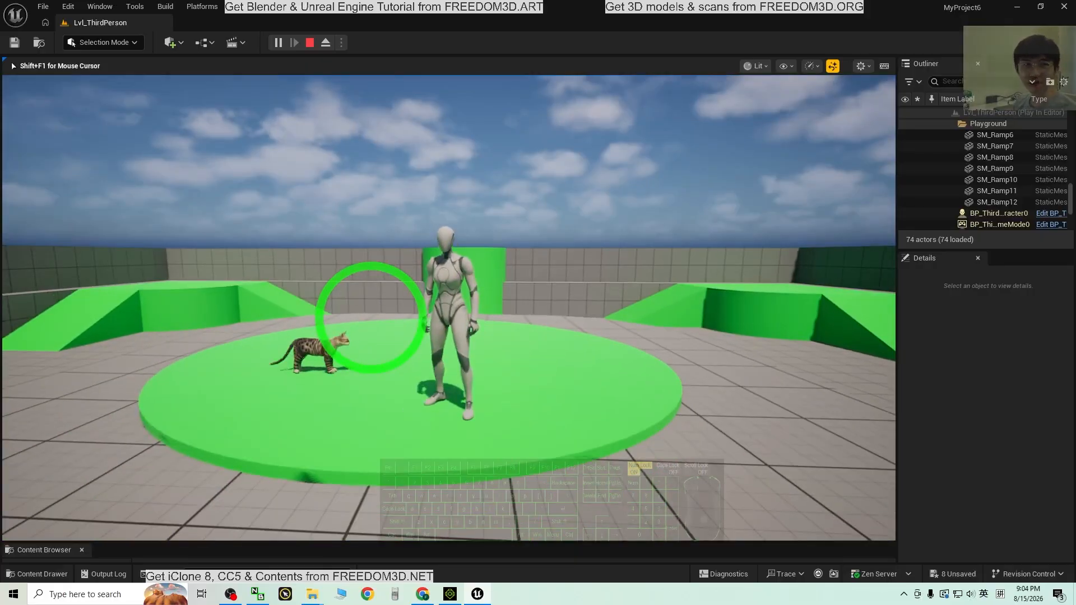
pyautogui.press('s')
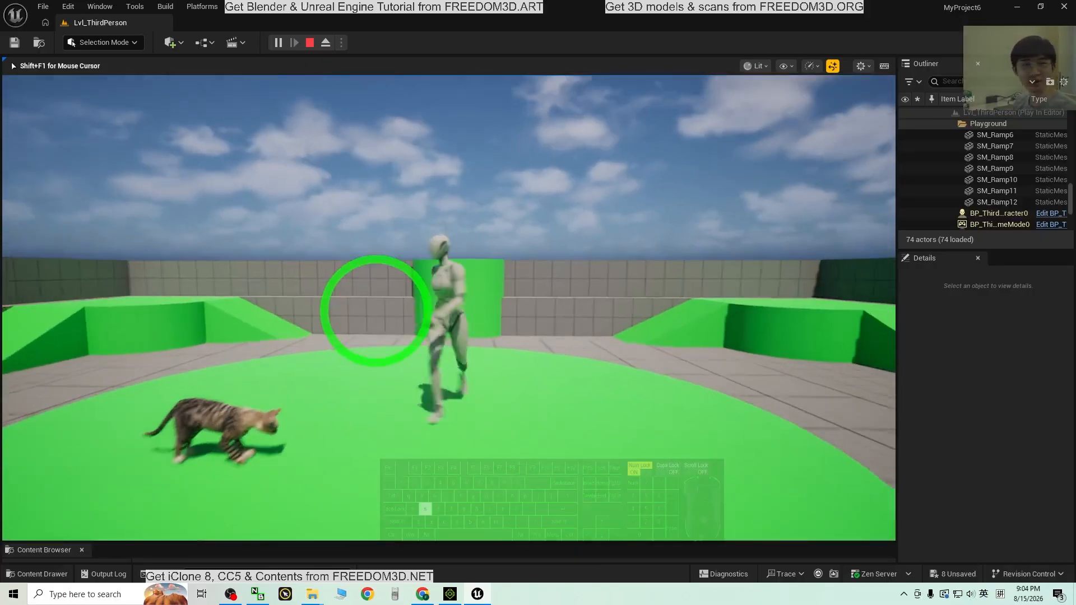
pyautogui.press('a')
pyautogui.press('space')
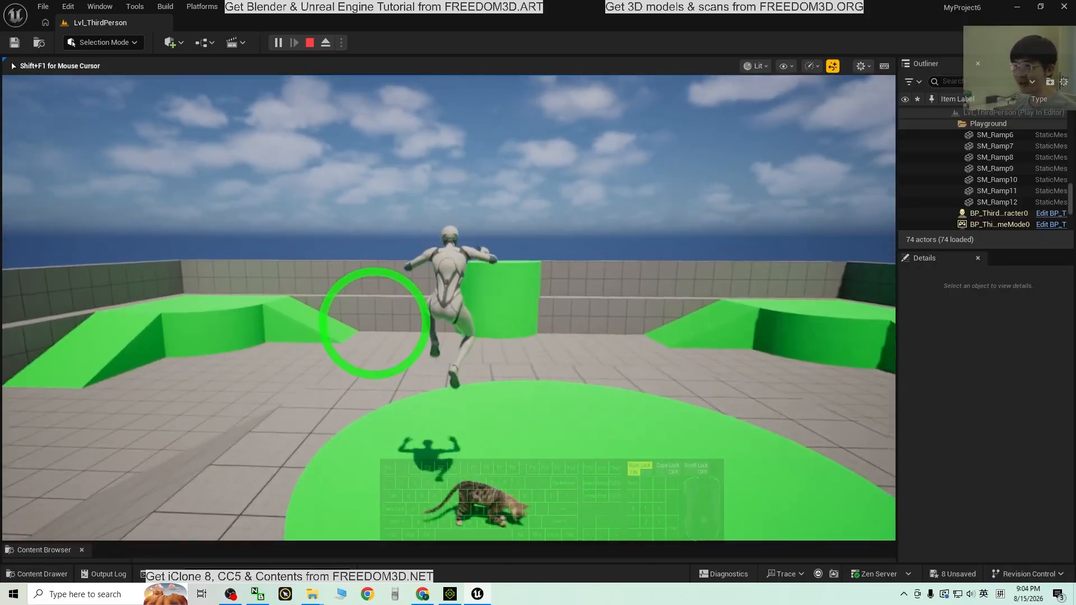
pyautogui.press('s')
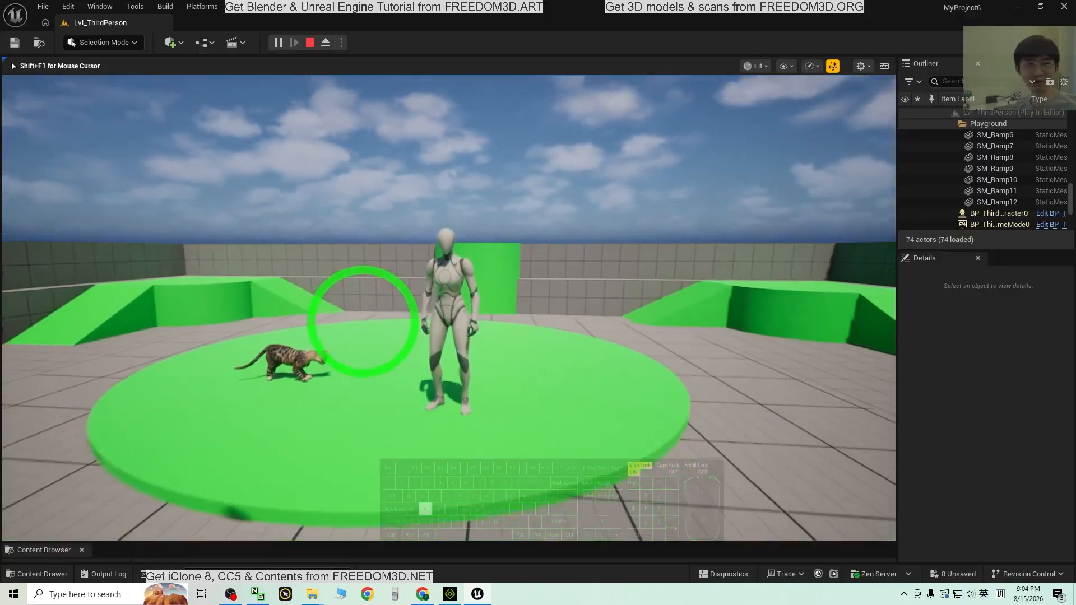
pyautogui.press('a')
pyautogui.press('w')
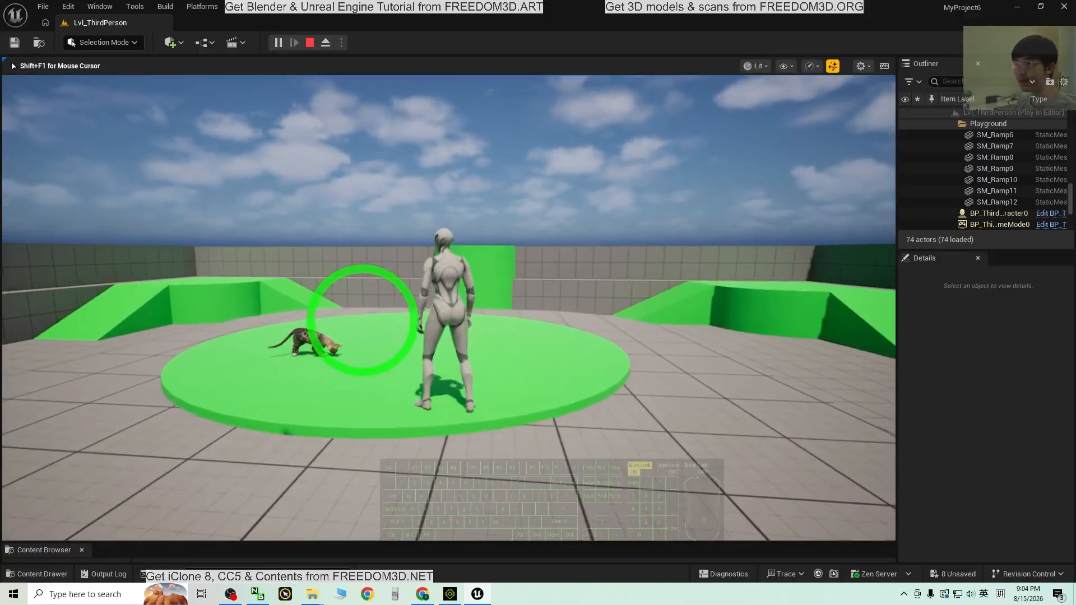
pyautogui.press('a')
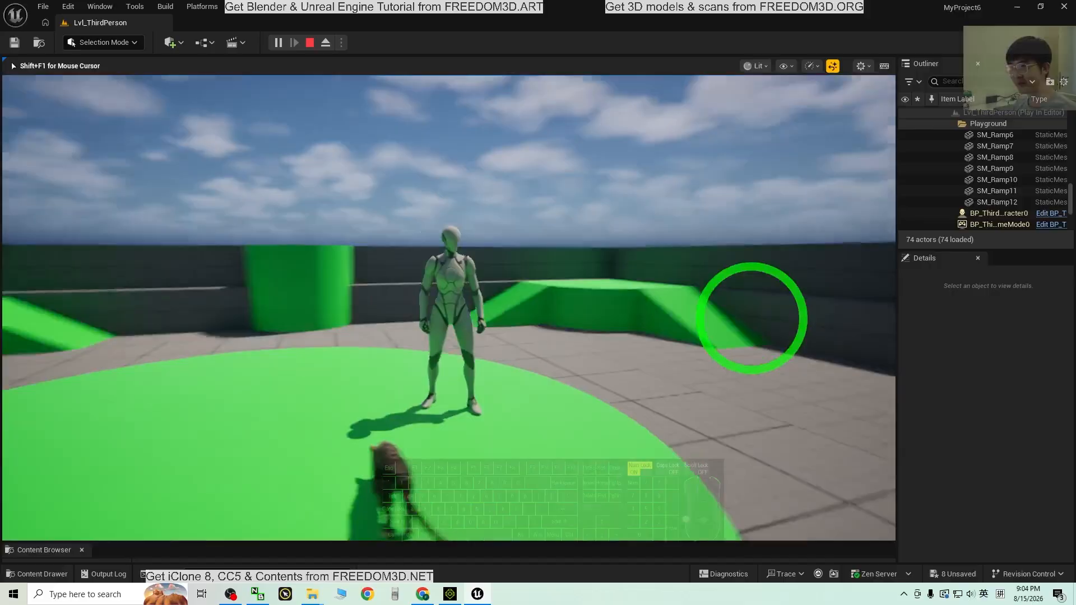
pyautogui.press('Escape')
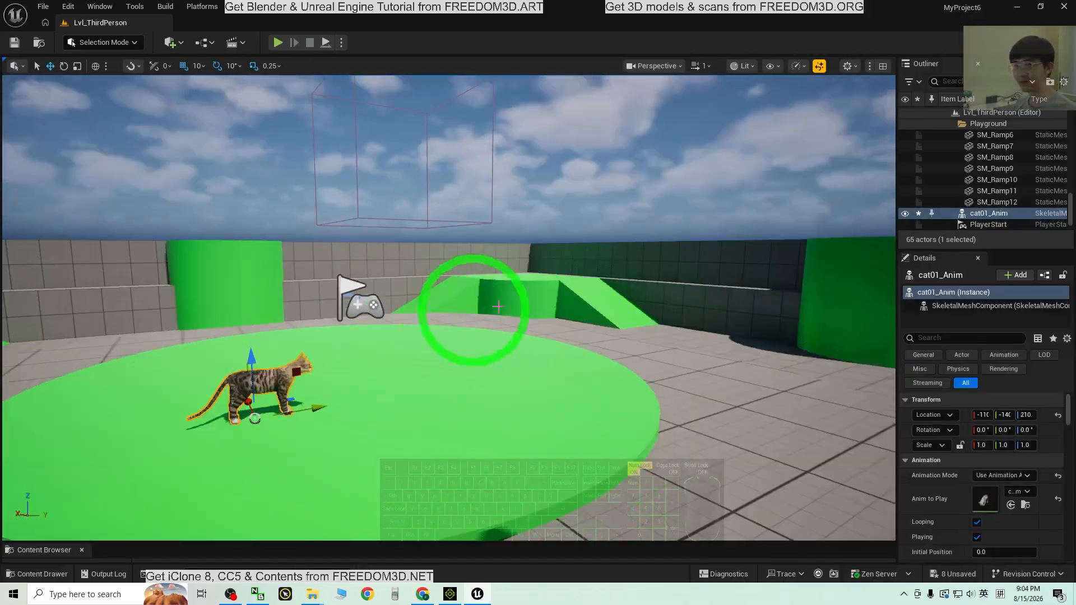